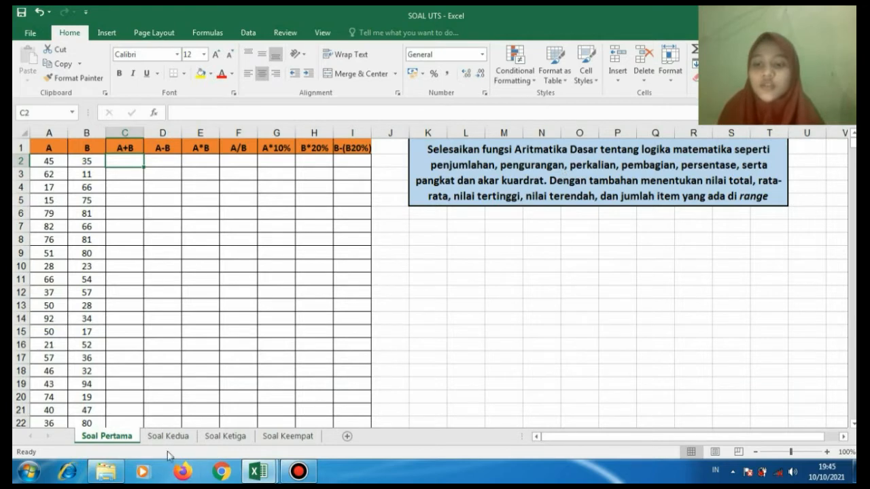
# Review the task layouts on the Soal Kedua, Soal Ketiga and Soal Keempat sheets, and return to Soal Pertama.
pyautogui.click(170, 439)
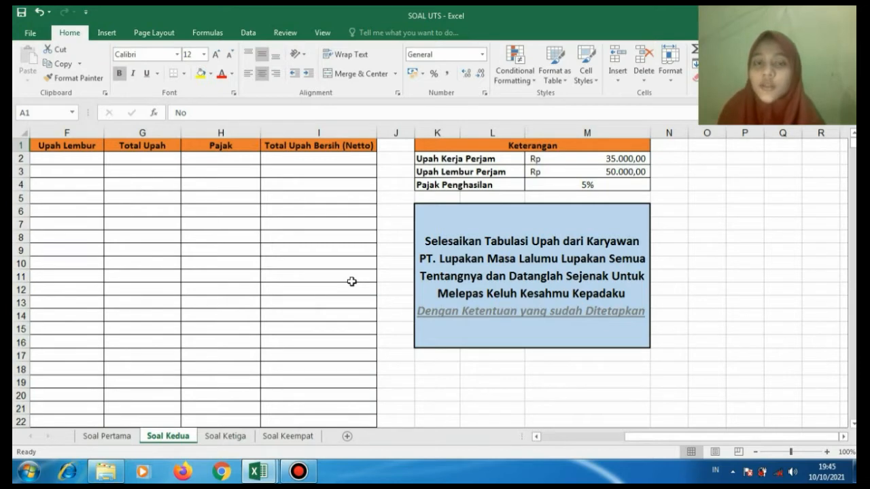
pyautogui.click(242, 437)
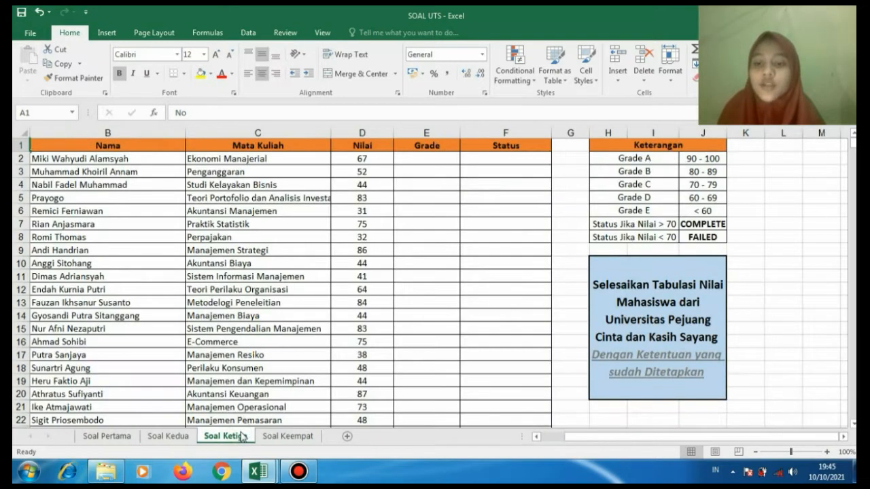
pyautogui.click(434, 159)
pyautogui.click(476, 160)
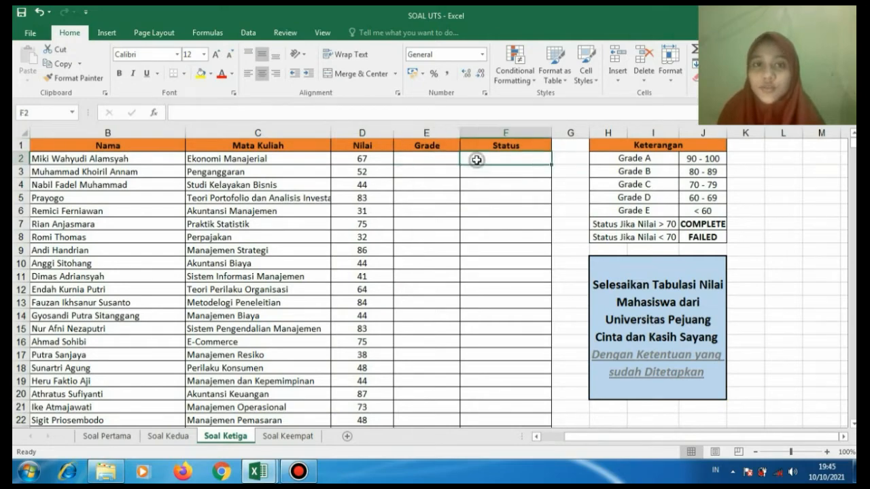
pyautogui.click(287, 437)
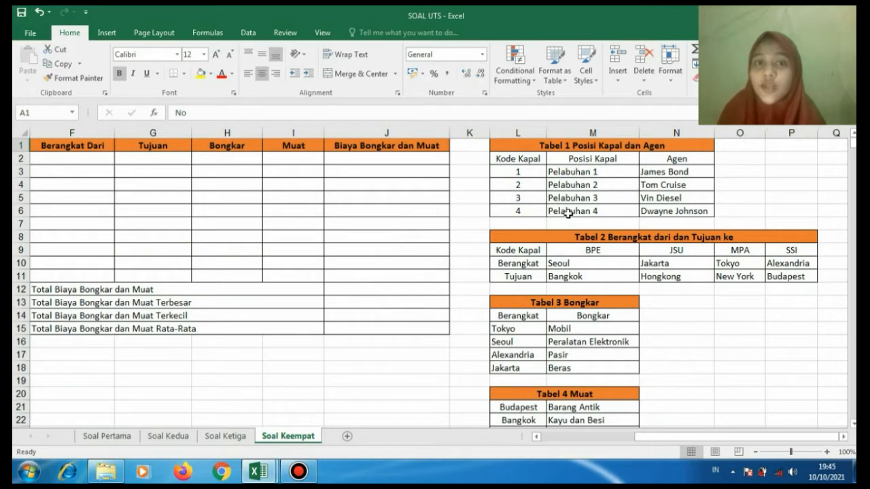
pyautogui.click(102, 439)
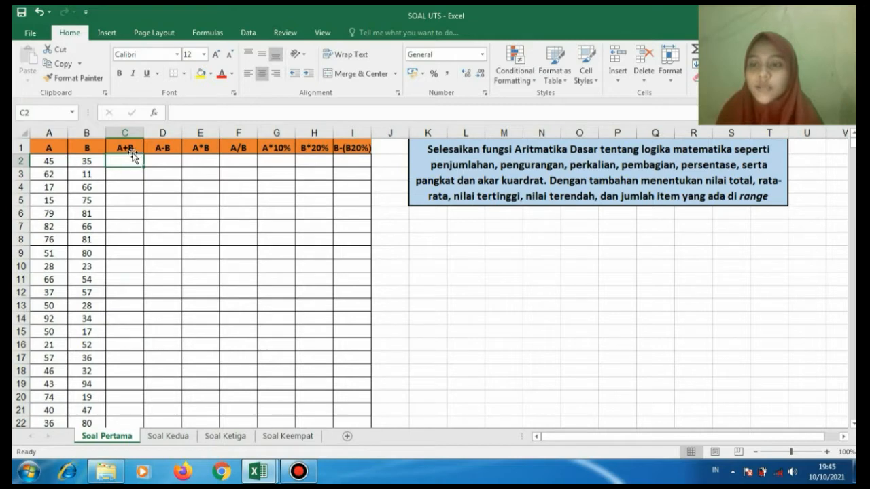
# Calculate the A+B column with =A2+B2 in C2 and fill the formula down to row 35.
pyautogui.write('=')
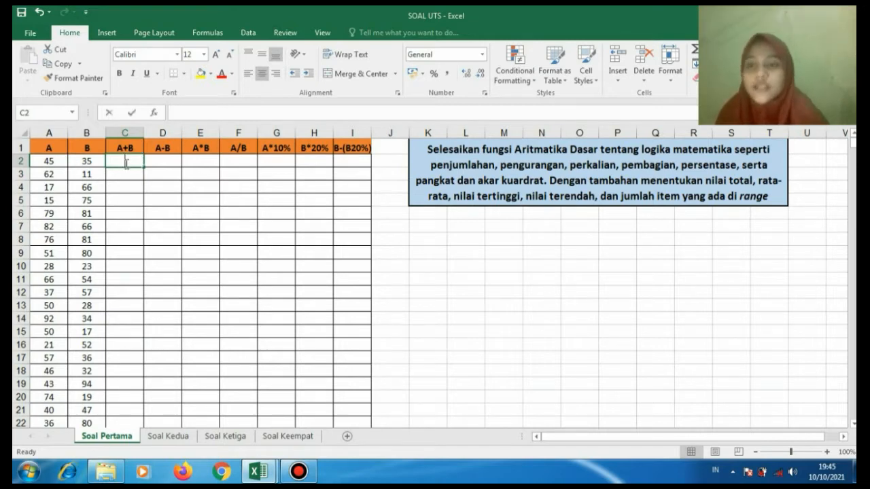
pyautogui.click(55, 162)
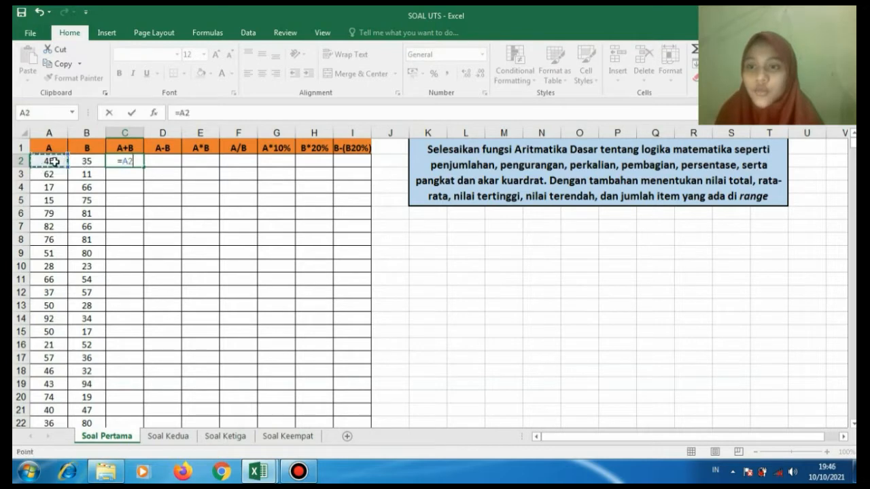
pyautogui.write('+')
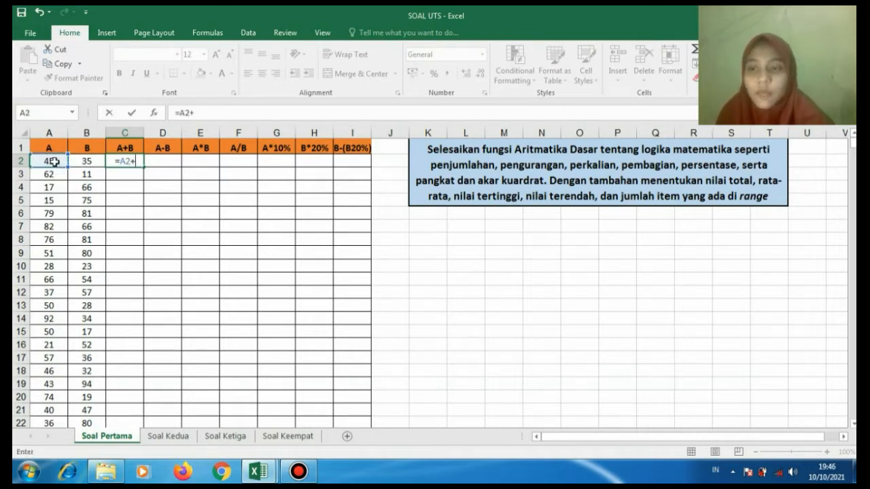
pyautogui.click(80, 162)
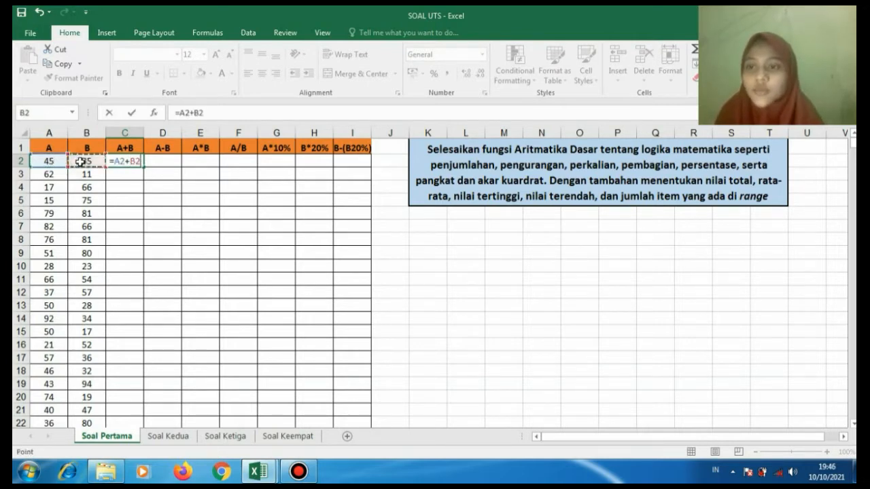
pyautogui.press('Return')
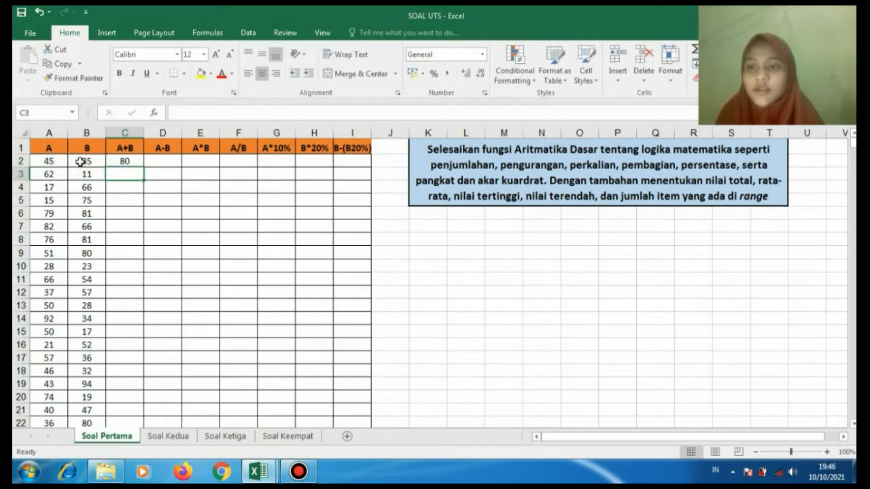
pyautogui.click(119, 162)
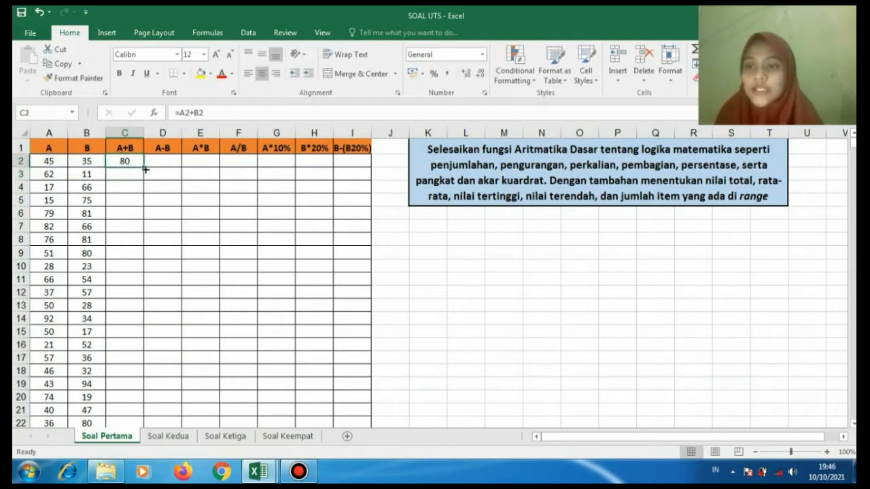
pyautogui.moveTo(144, 167); pyautogui.dragTo(141, 359)
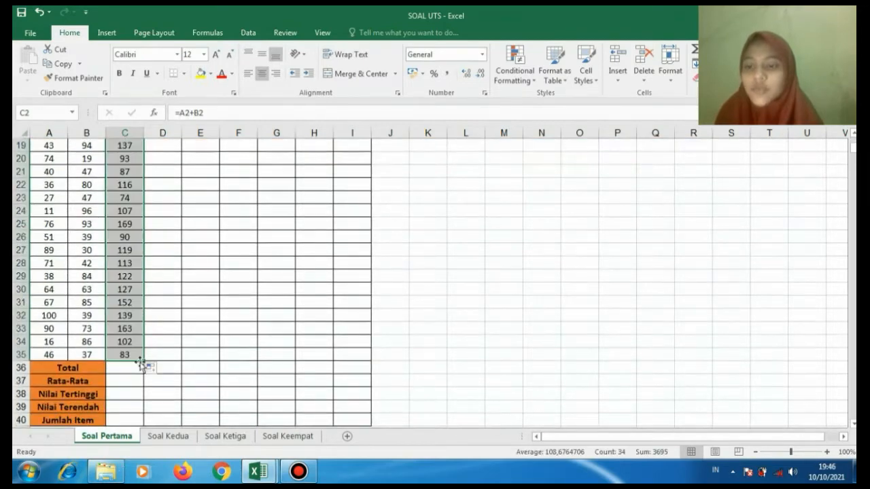
# Calculate the A-B column with =A2-B2 in D2 and fill the formula down to row 35.
pyautogui.moveTo(853, 148); pyautogui.dragTo(853, 136)
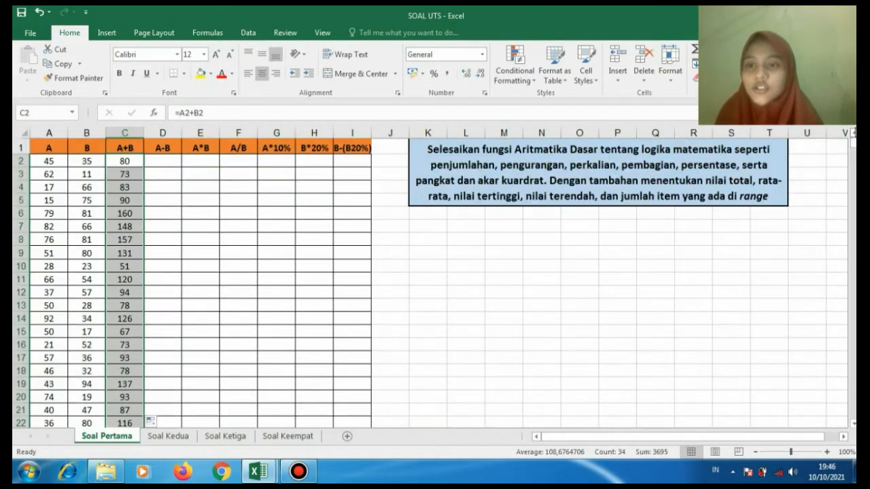
pyautogui.click(175, 161)
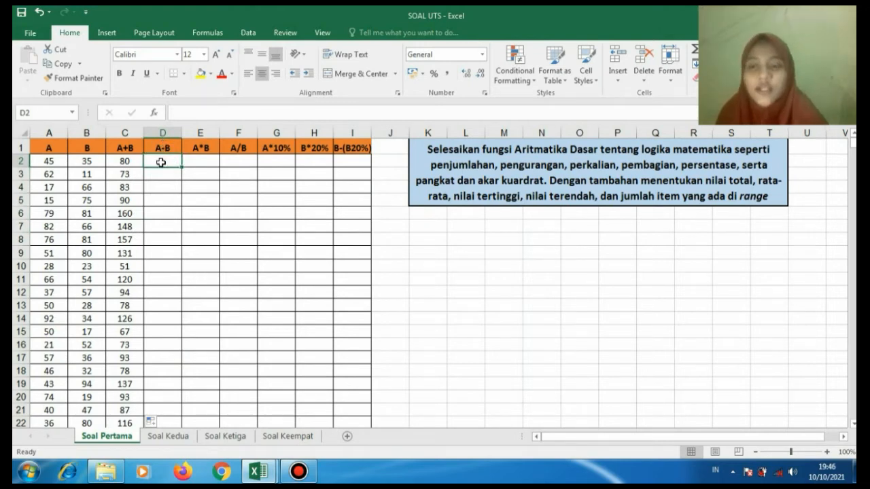
pyautogui.write('=')
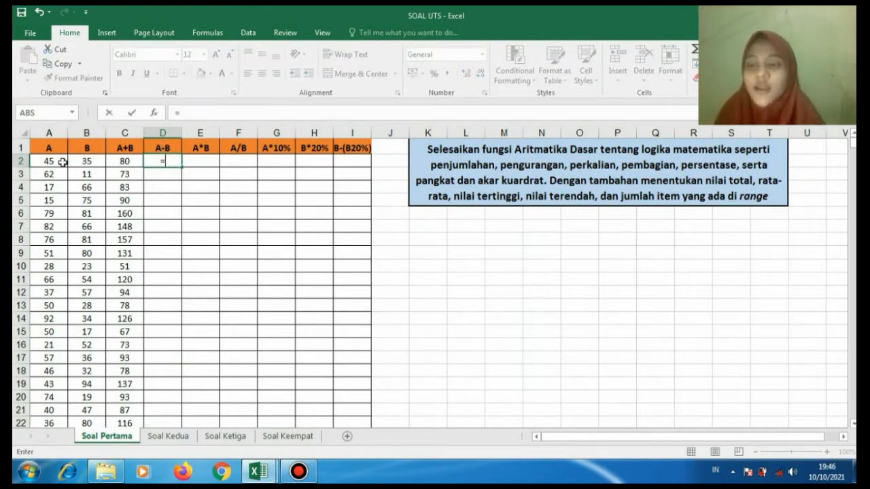
pyautogui.click(62, 161)
pyautogui.write('-')
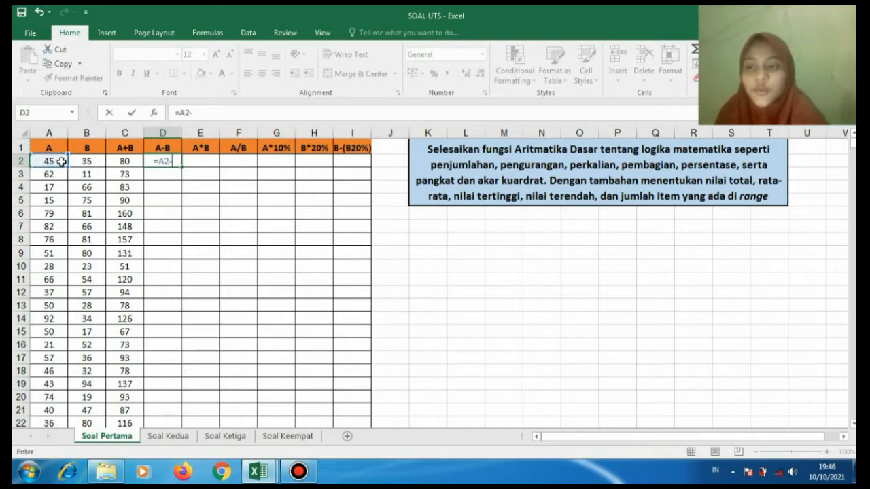
pyautogui.click(80, 163)
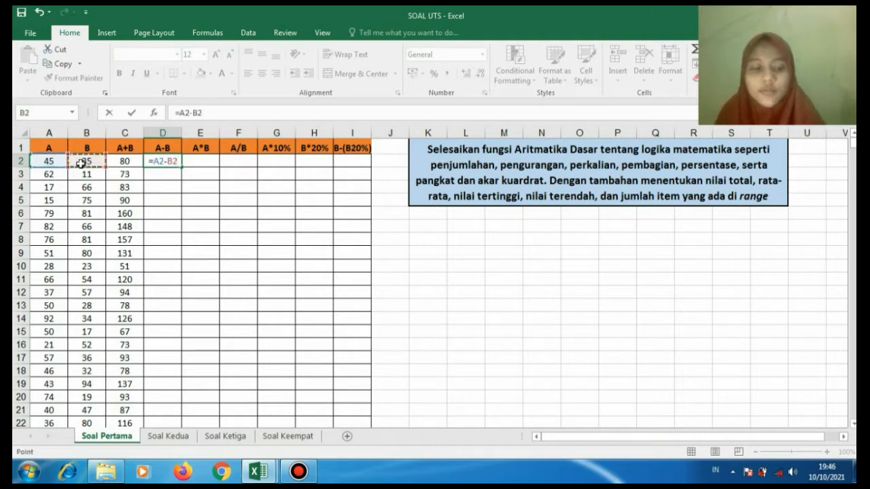
pyautogui.press('Return')
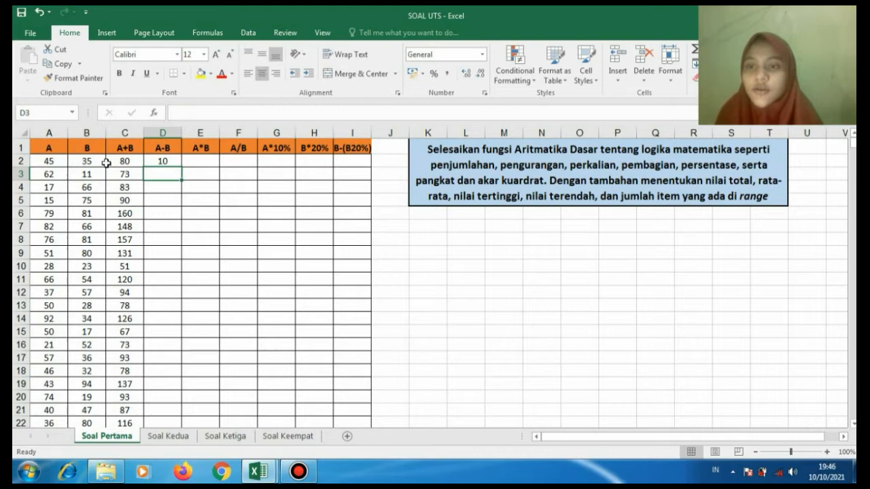
pyautogui.click(163, 164)
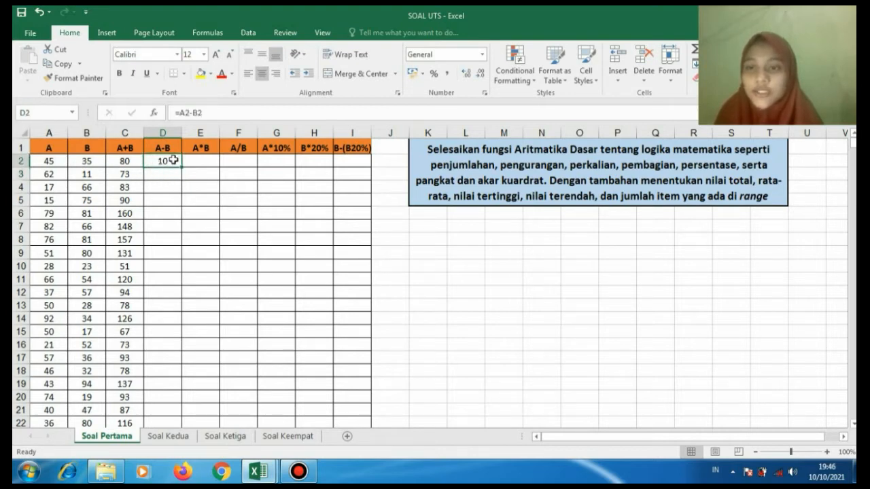
pyautogui.moveTo(179, 168); pyautogui.dragTo(164, 396)
# Calculate the A*B column with =A2*B2 in E2 and fill the formula down to row 35.
pyautogui.moveTo(854, 147); pyautogui.dragTo(854, 133)
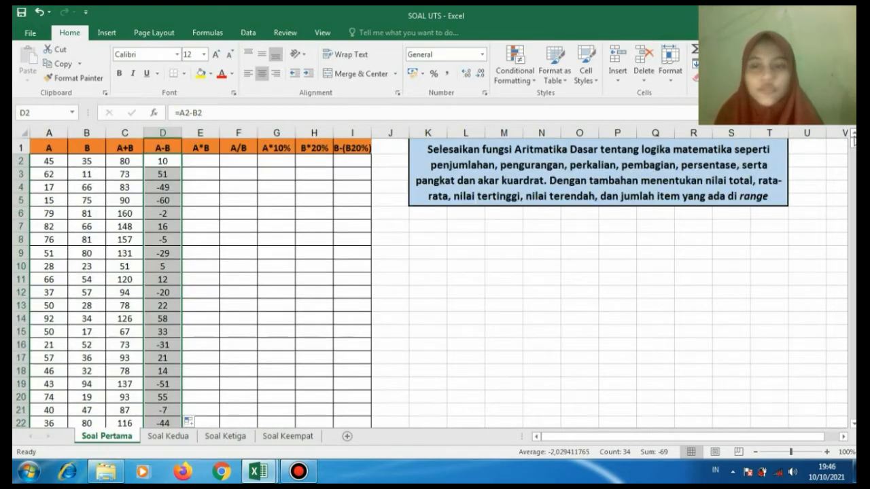
pyautogui.click(204, 159)
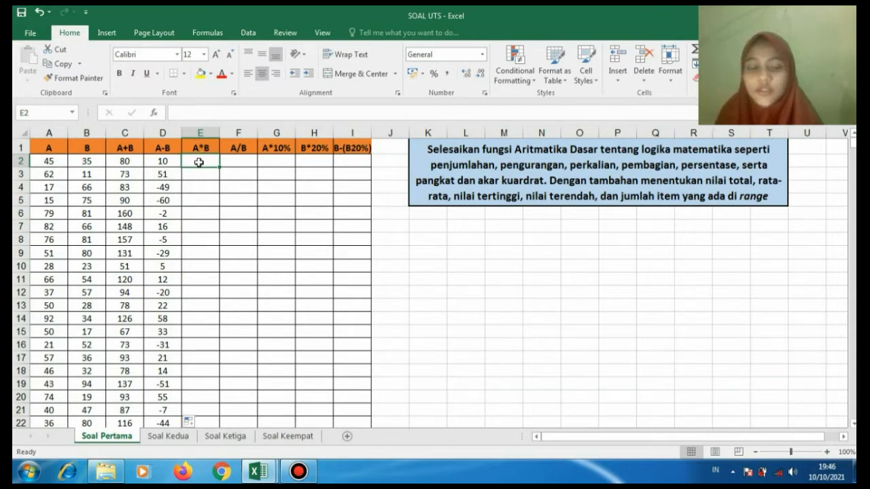
pyautogui.write('=')
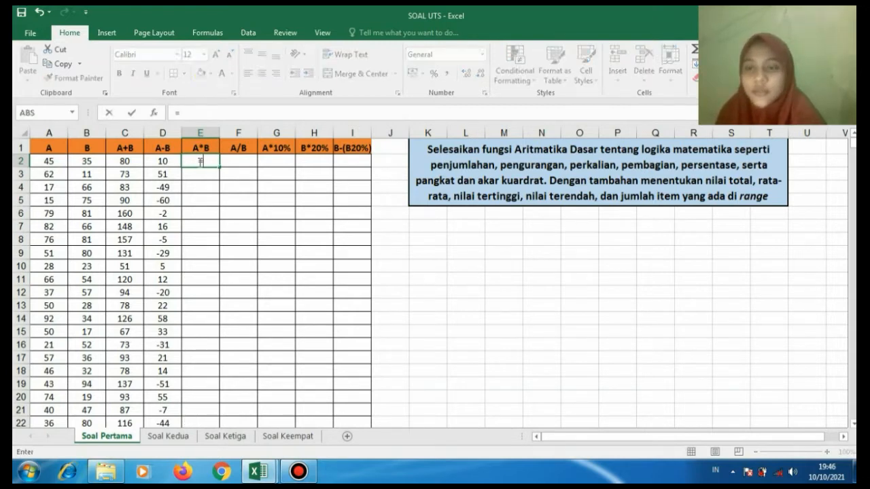
pyautogui.click(54, 160)
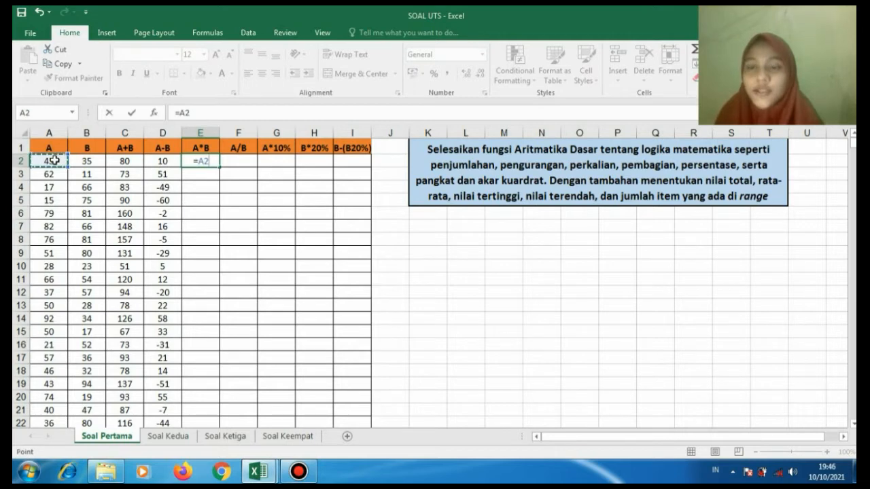
pyautogui.write('*')
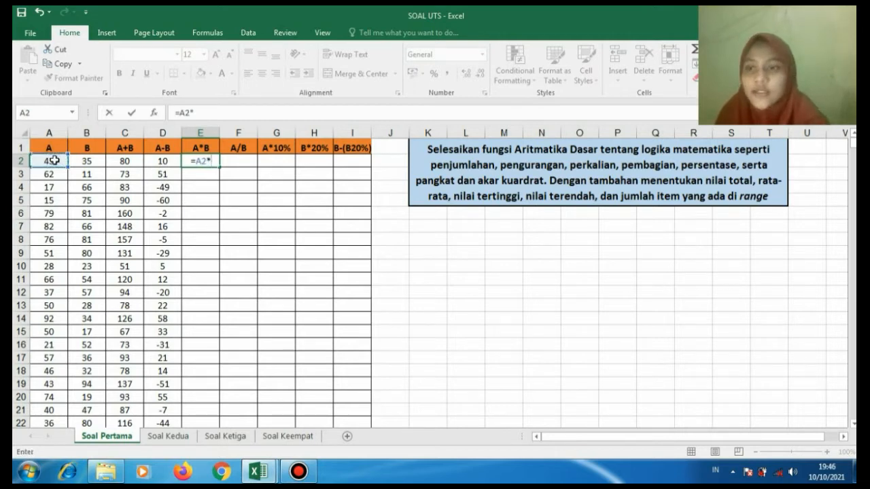
pyautogui.click(81, 161)
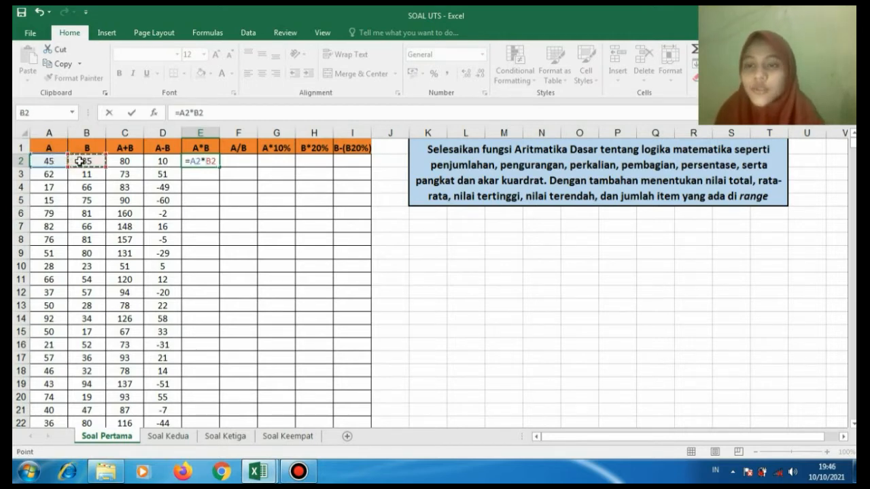
pyautogui.press('Return')
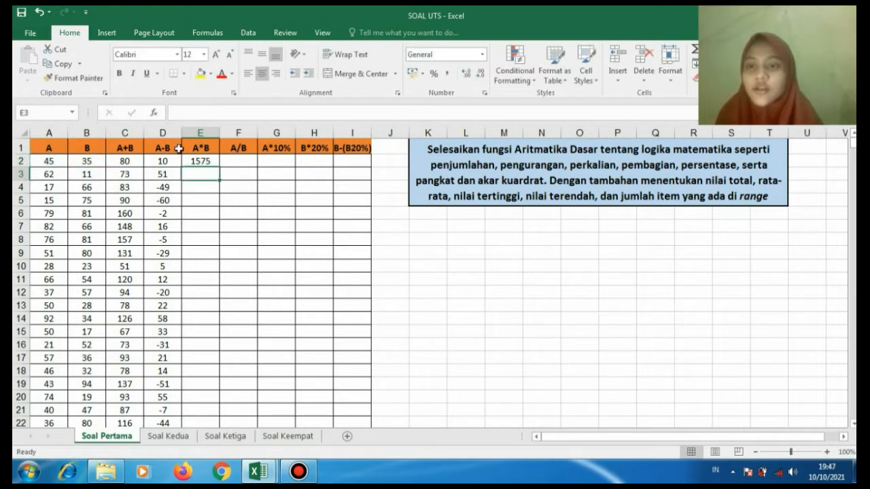
pyautogui.click(212, 160)
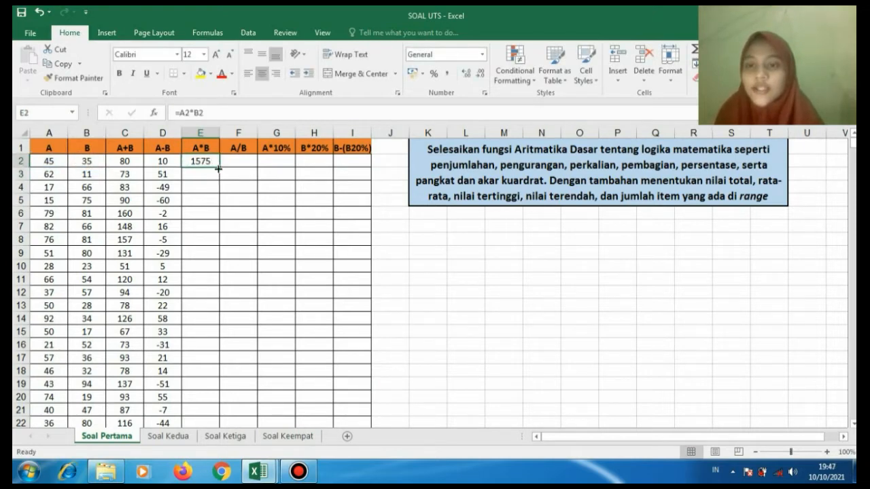
pyautogui.moveTo(218, 167); pyautogui.dragTo(218, 386)
# Calculate the A/B column with =A2/B2 in F2 and fill the formula down to row 35.
pyautogui.moveTo(853, 151); pyautogui.dragTo(853, 140)
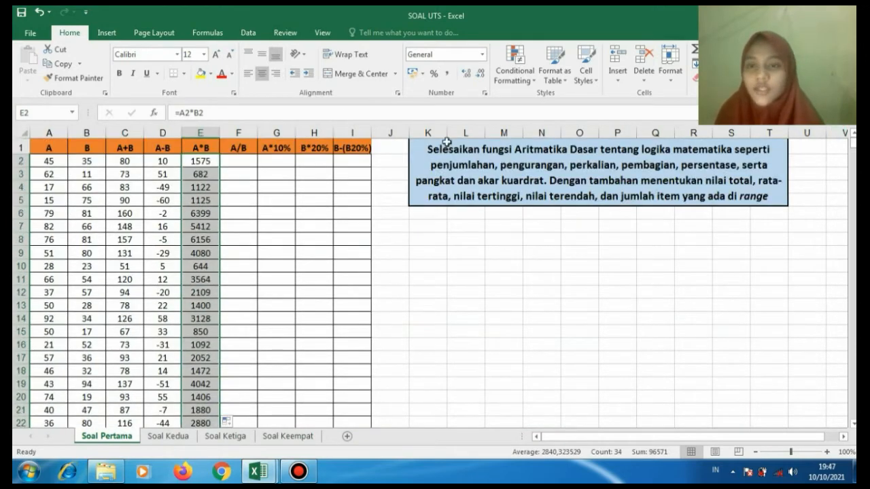
pyautogui.click(243, 161)
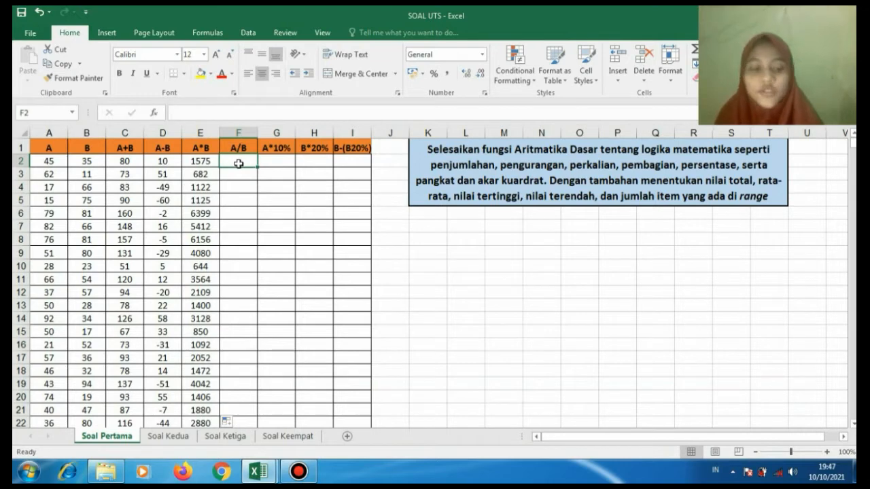
pyautogui.write('=')
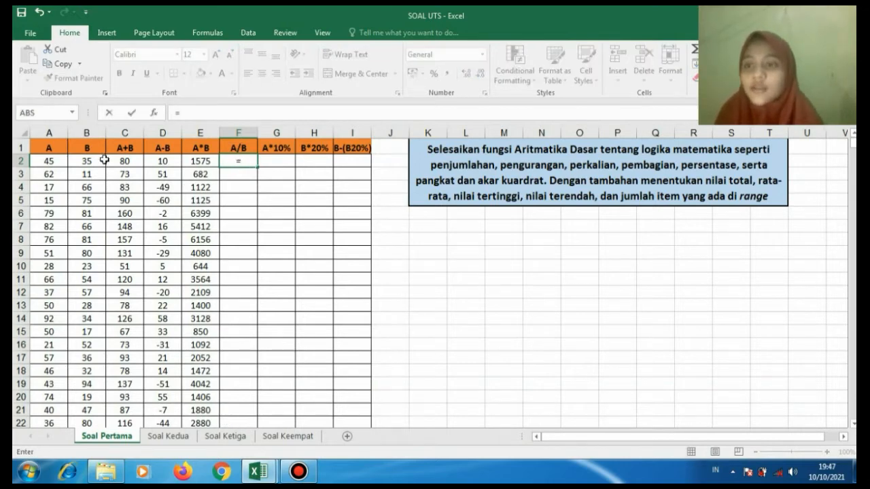
pyautogui.click(58, 162)
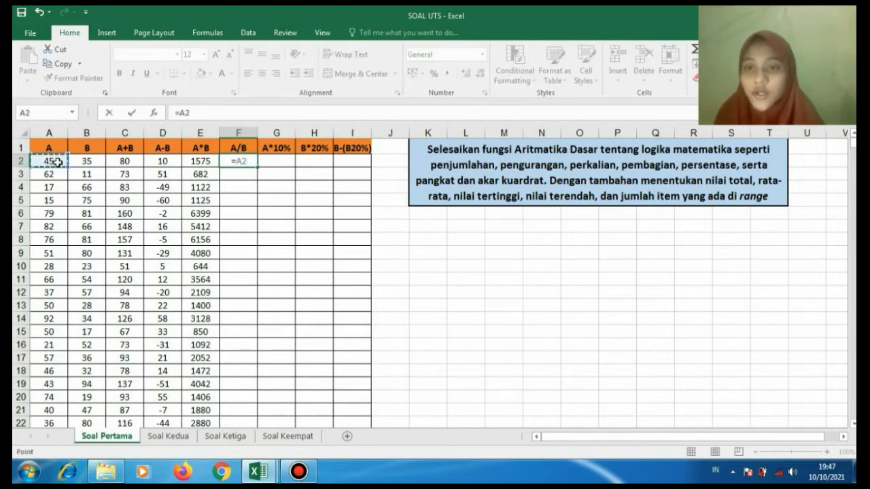
pyautogui.write('/')
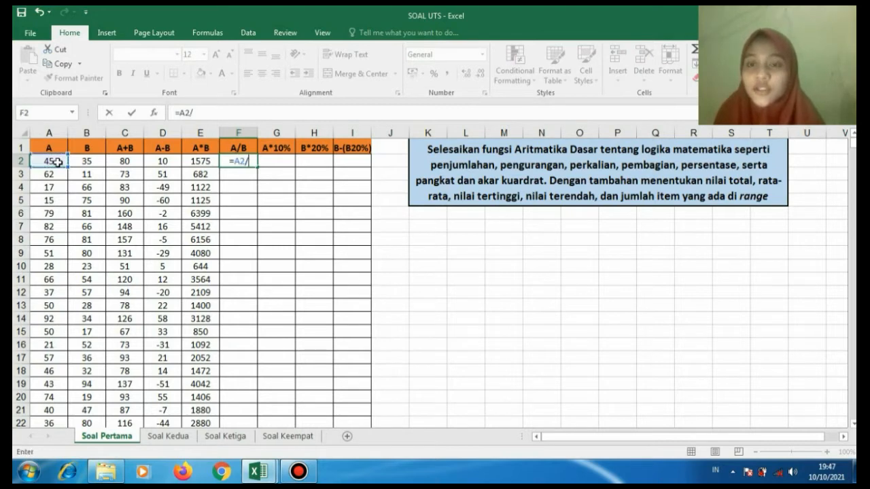
pyautogui.click(82, 163)
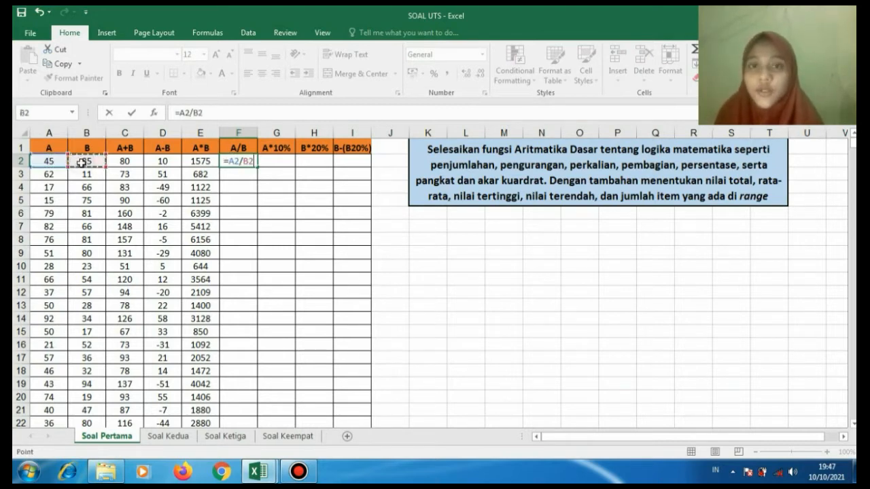
pyautogui.press('Return')
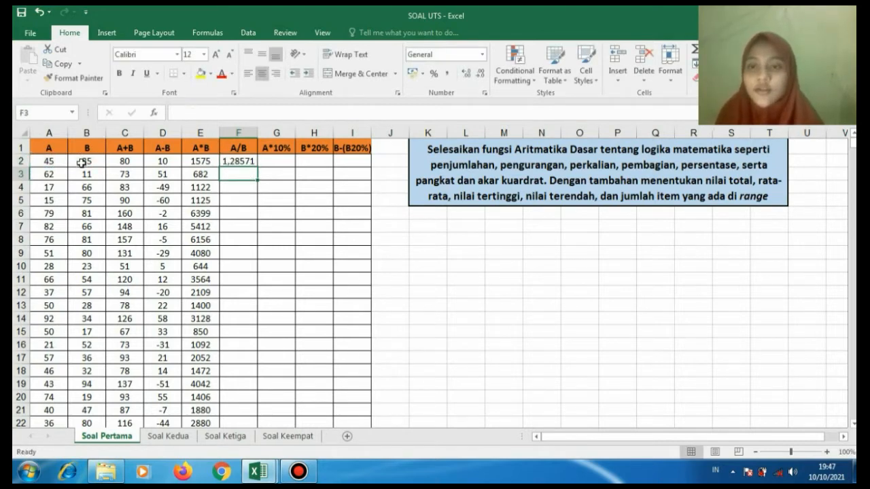
pyautogui.click(235, 162)
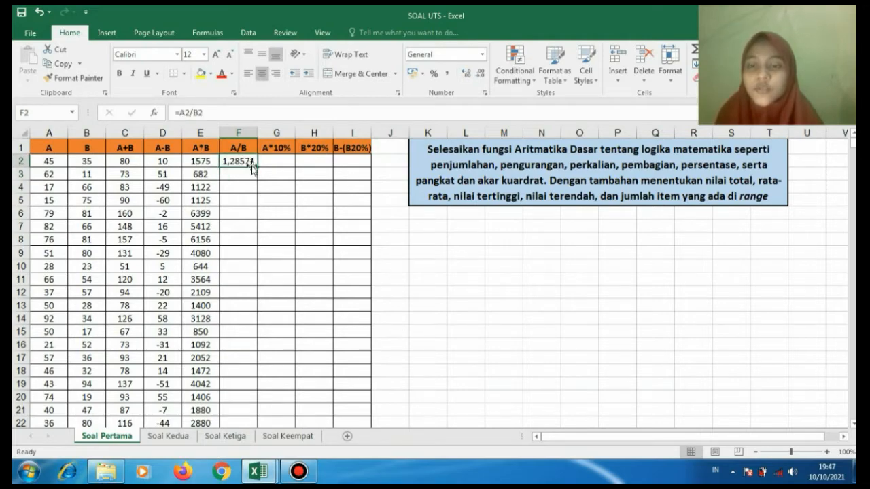
pyautogui.moveTo(256, 169); pyautogui.dragTo(245, 355)
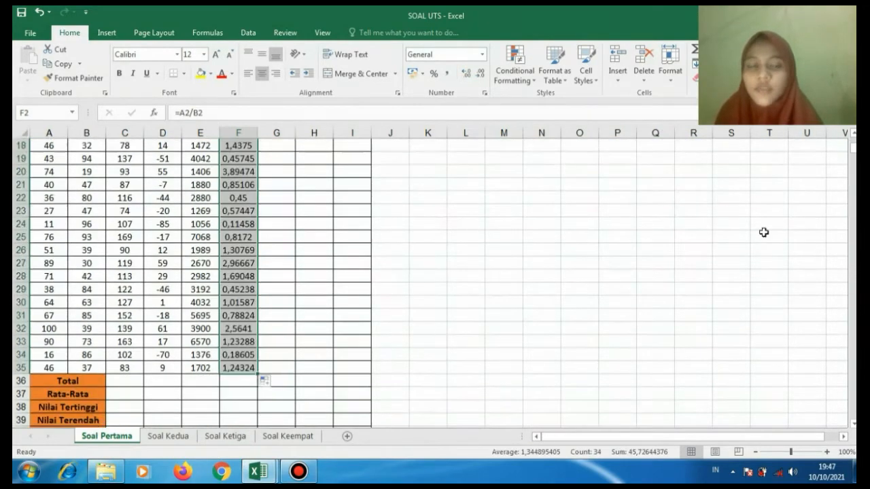
# Calculate the A*10% column with =A2*10% in G2 and fill the formula down to row 35.
pyautogui.scroll(5, 764, 231)
pyautogui.click(285, 171)
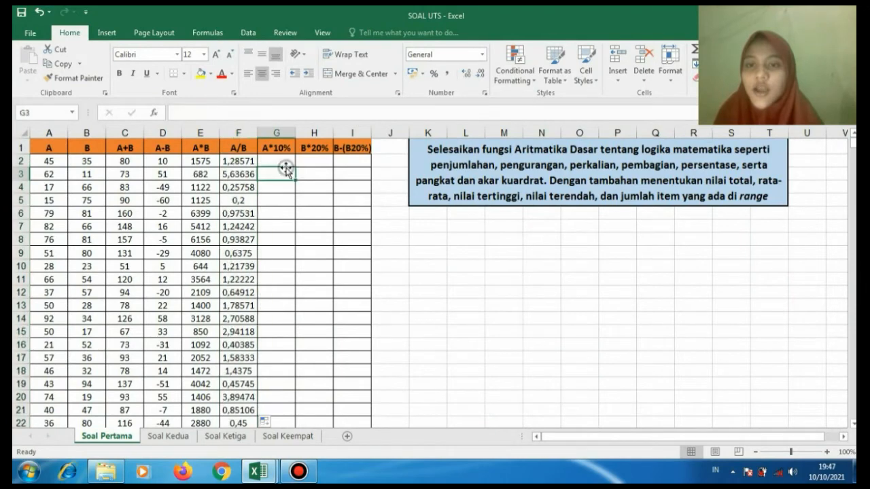
pyautogui.click(286, 164)
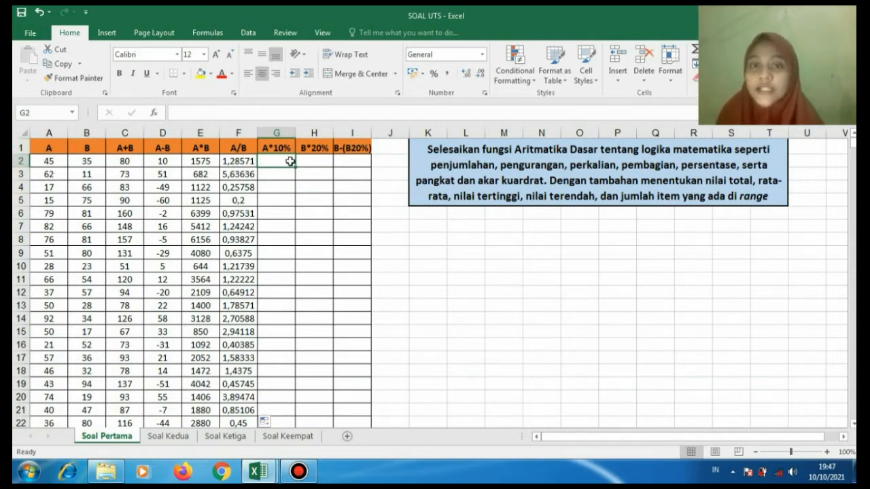
pyautogui.write('=')
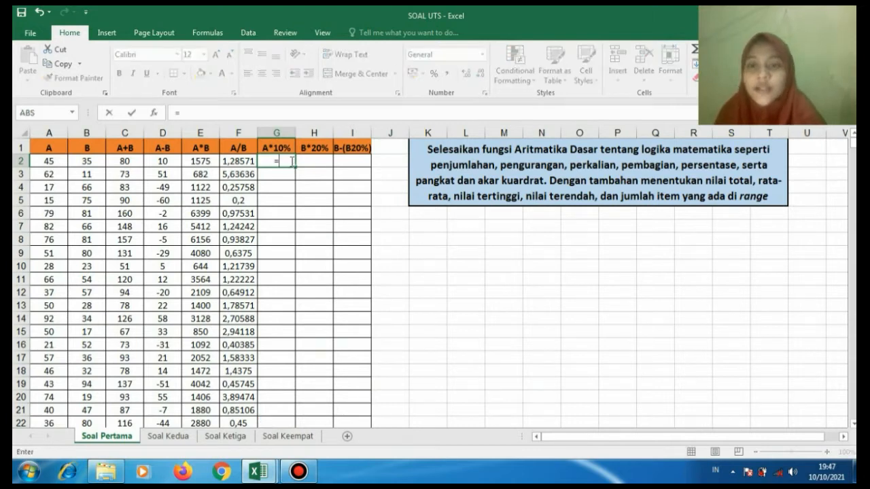
pyautogui.click(46, 163)
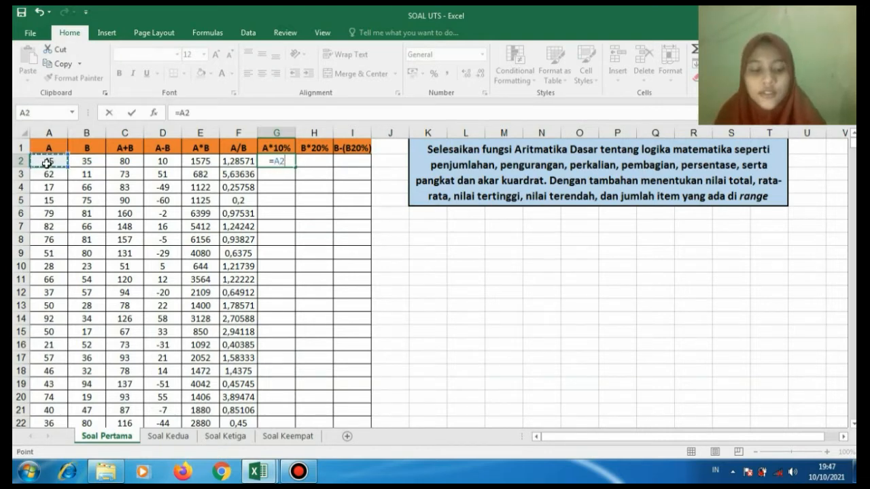
pyautogui.write('*1')
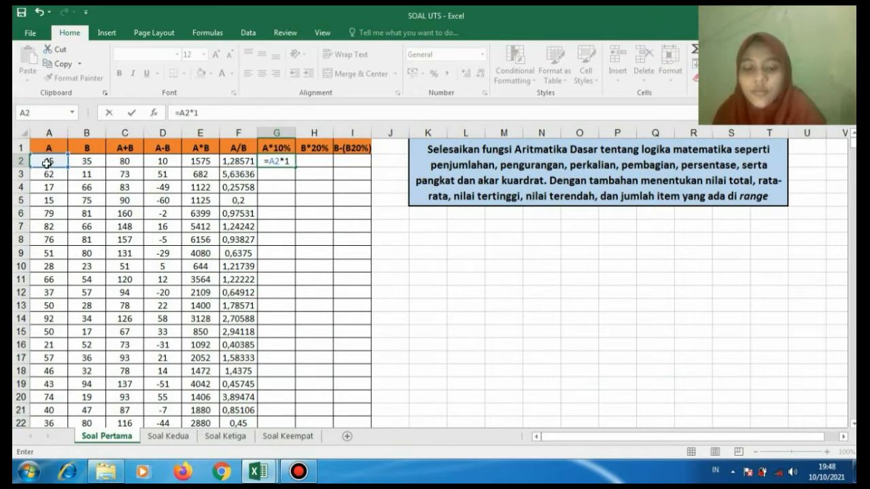
pyautogui.write('0%')
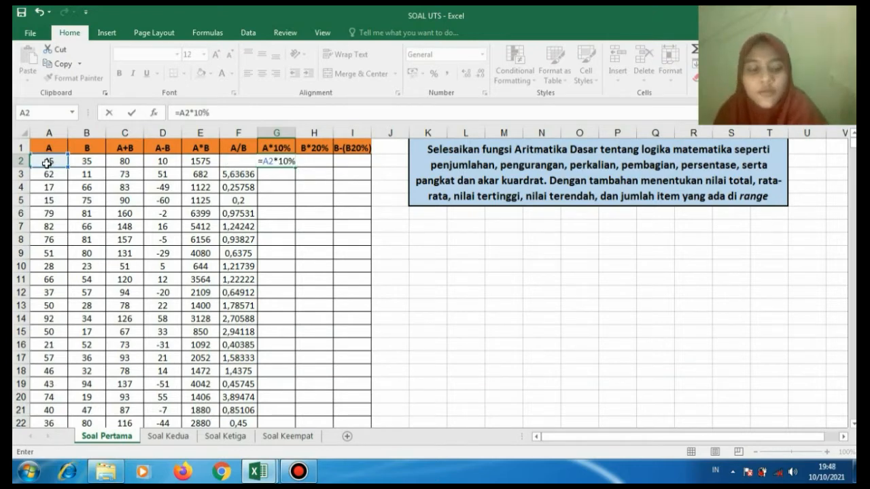
pyautogui.press('Return')
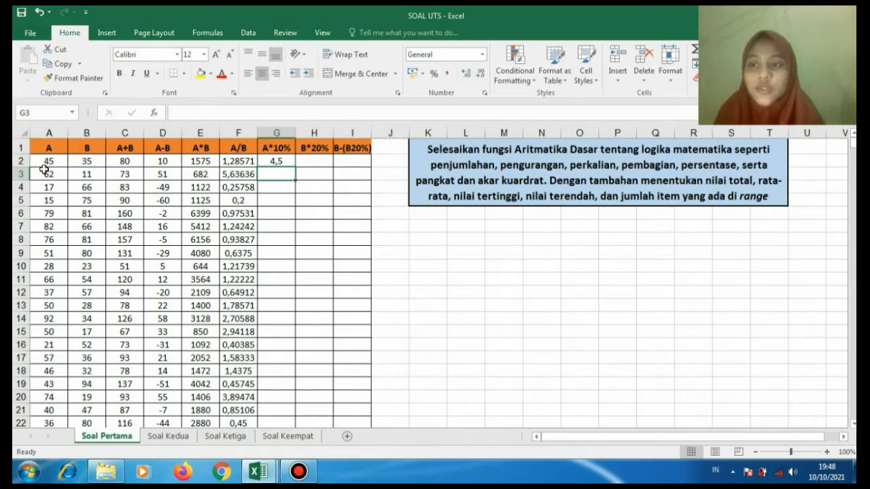
pyautogui.click(280, 160)
pyautogui.moveTo(295, 167); pyautogui.dragTo(280, 359)
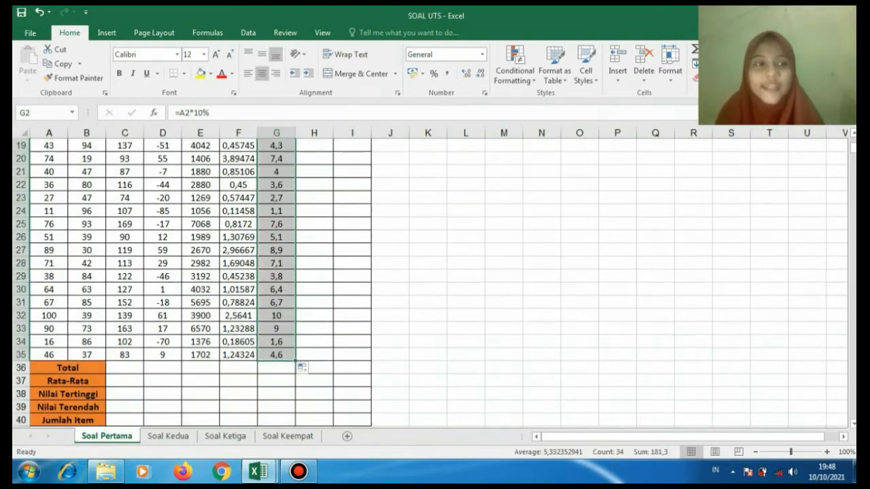
# Calculate the B*20% column with =B2*20% in H2 and fill the formula down to row 35.
pyautogui.scroll(6, 412, 150)
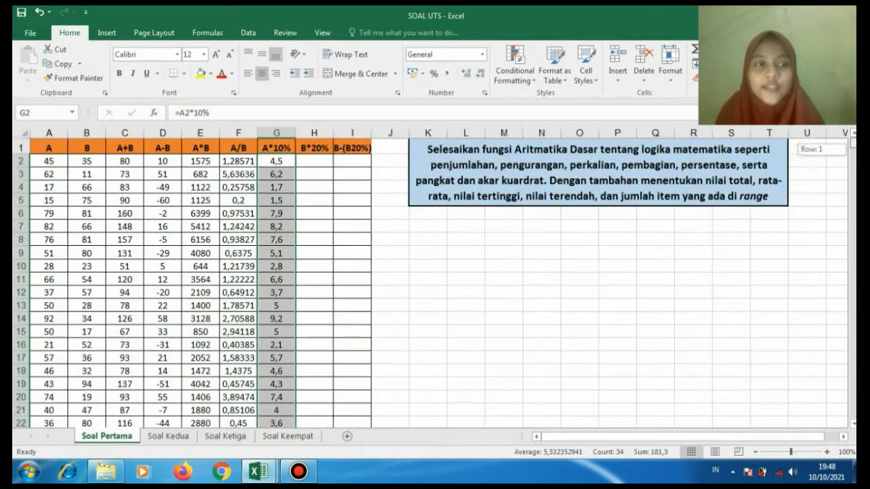
pyautogui.click(324, 163)
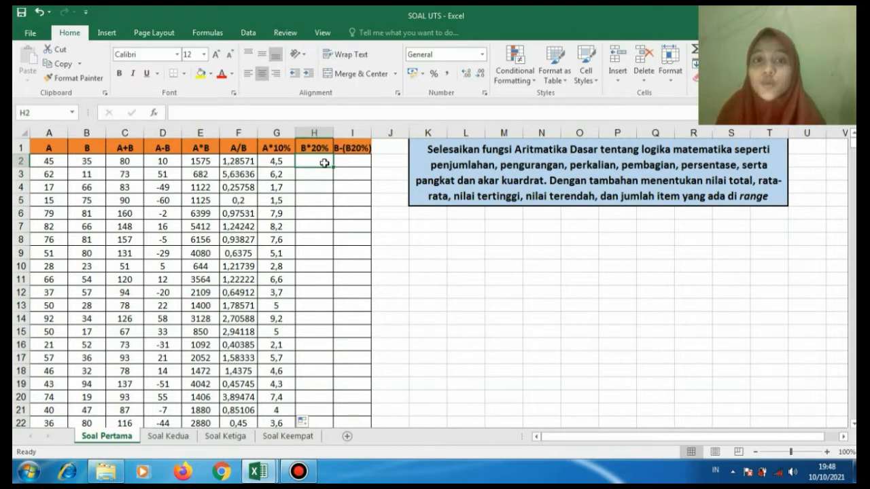
pyautogui.write('=')
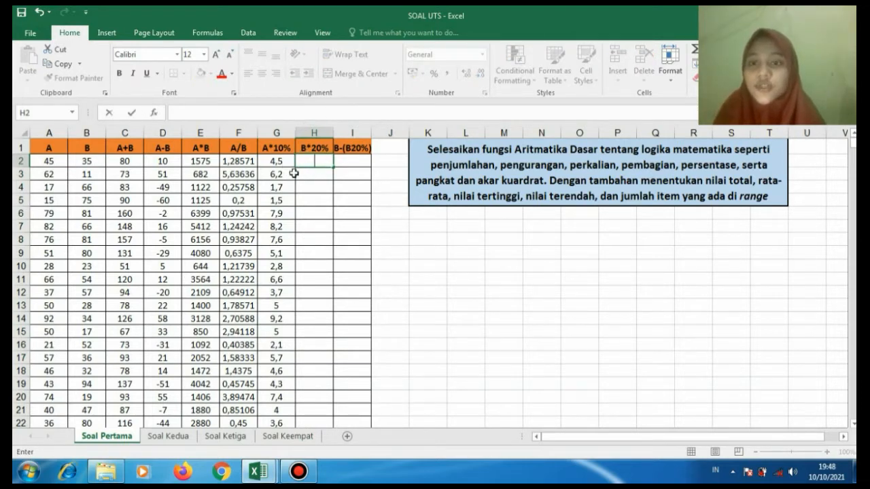
pyautogui.write('=')
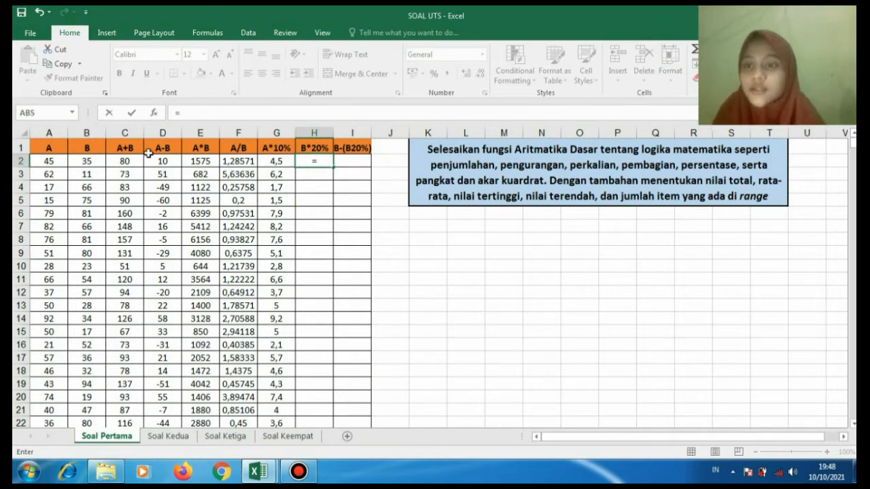
pyautogui.click(80, 161)
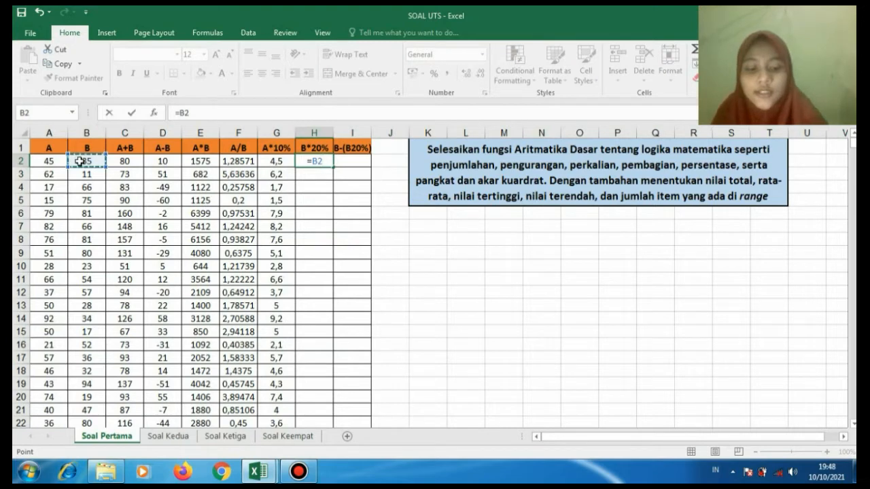
pyautogui.write('*20')
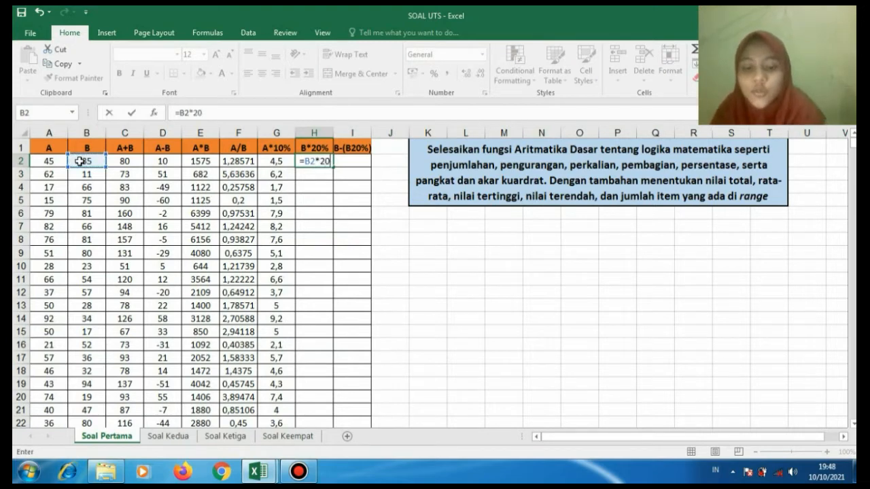
pyautogui.write('%')
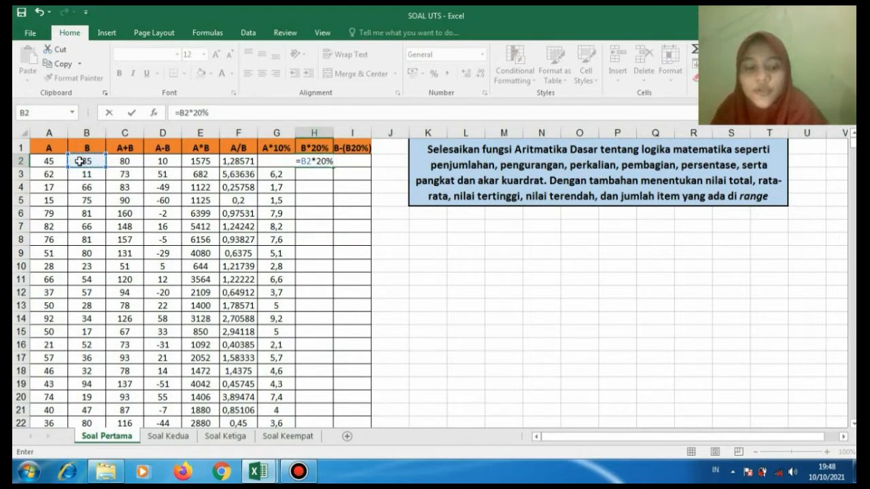
pyautogui.press('Return')
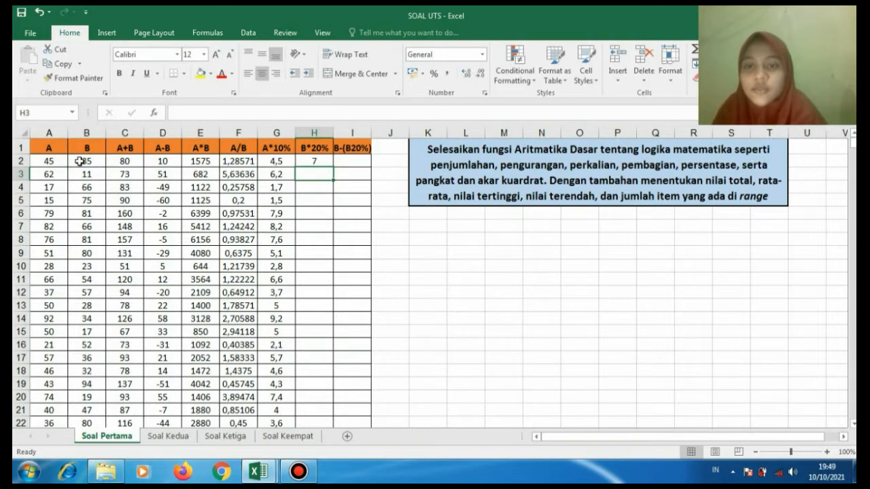
pyautogui.click(313, 160)
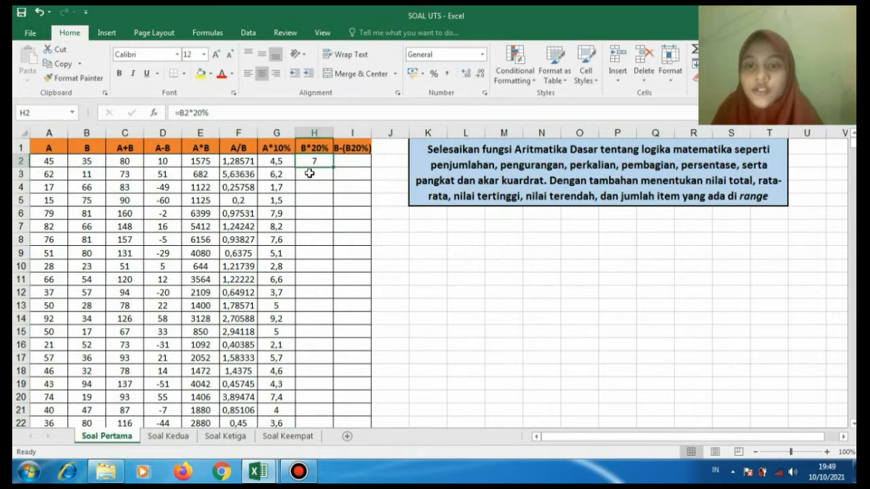
pyautogui.click(310, 174)
pyautogui.click(318, 161)
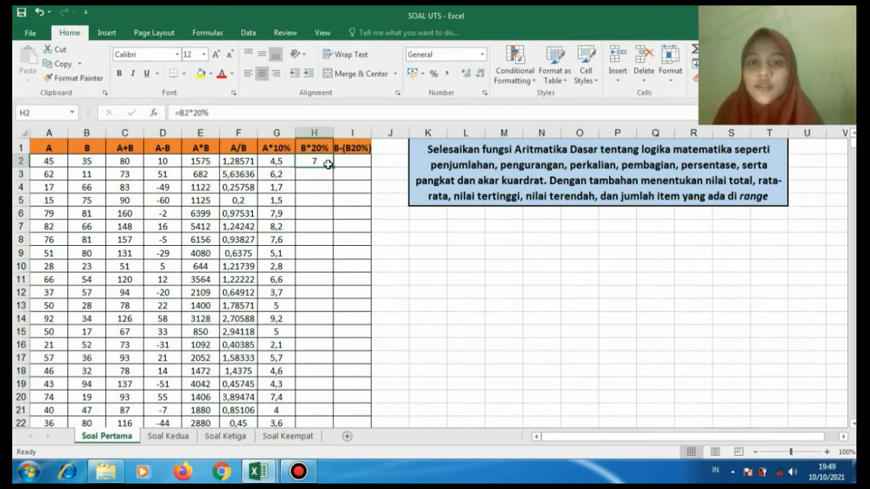
pyautogui.moveTo(333, 168); pyautogui.dragTo(324, 356)
# Calculate the B-(B20%) column with =B2-H2 in I2 and fill the formula down to row 35.
pyautogui.moveTo(854, 147); pyautogui.dragTo(853, 134)
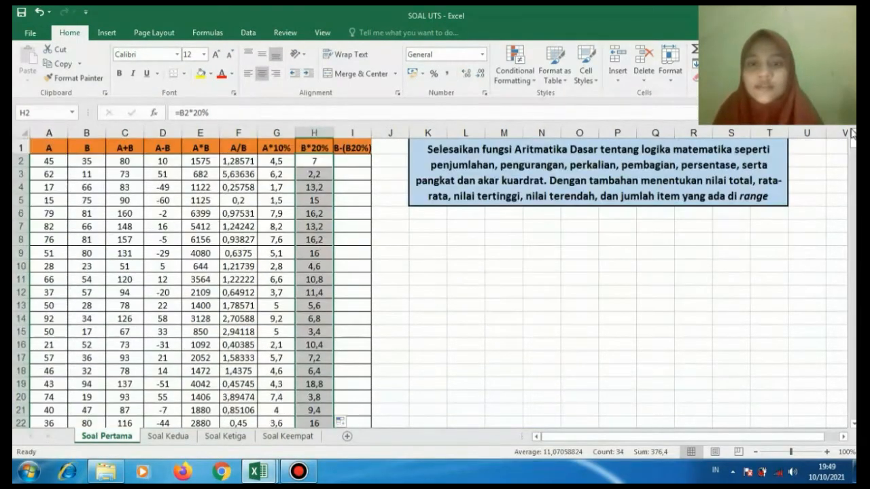
pyautogui.click(342, 162)
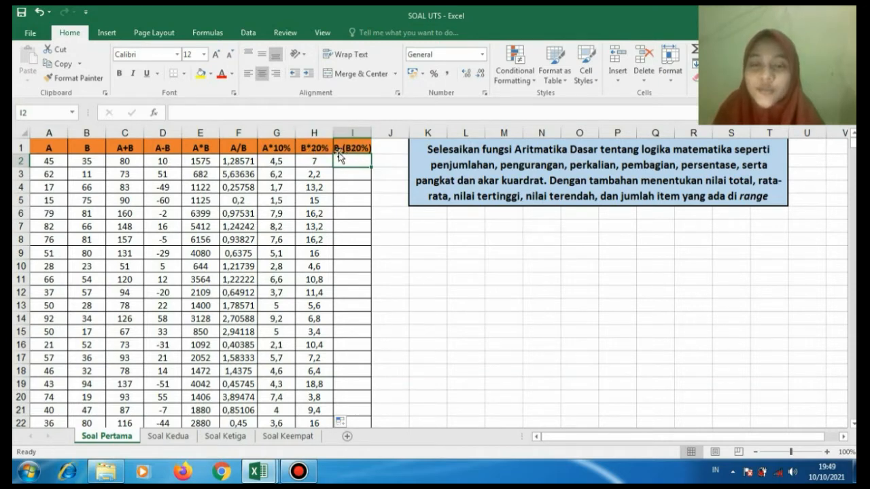
pyautogui.write('=')
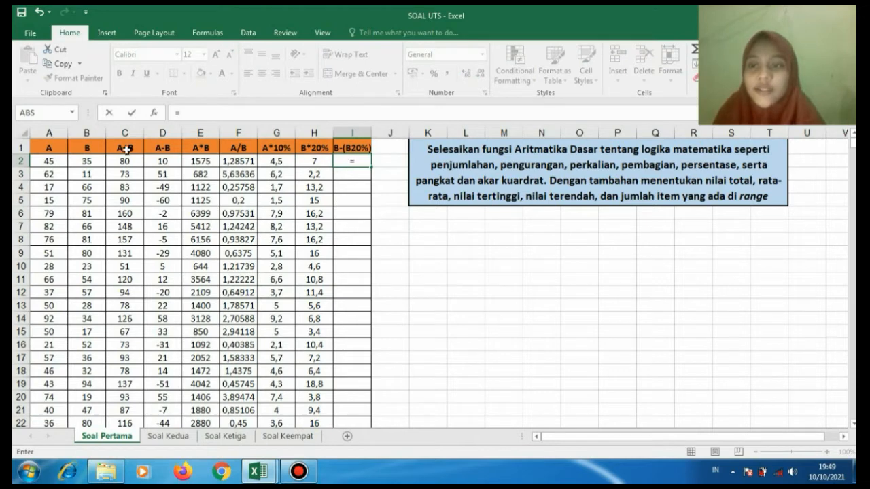
pyautogui.click(87, 163)
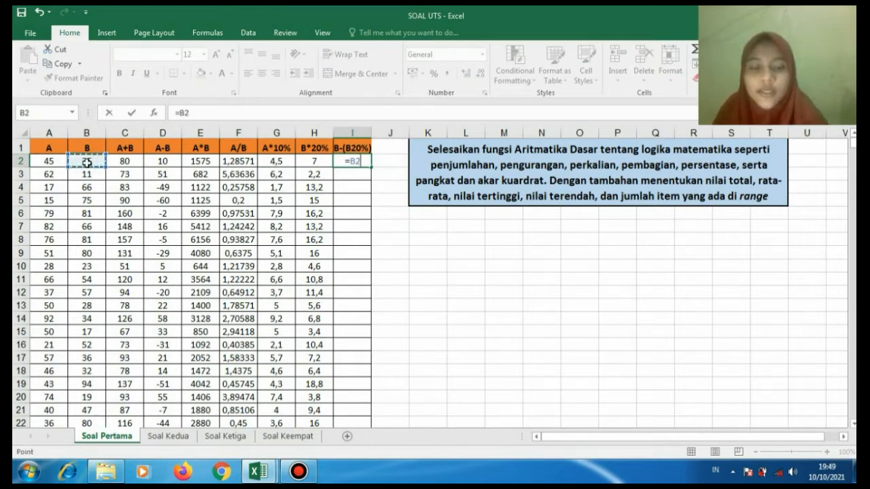
pyautogui.write('-')
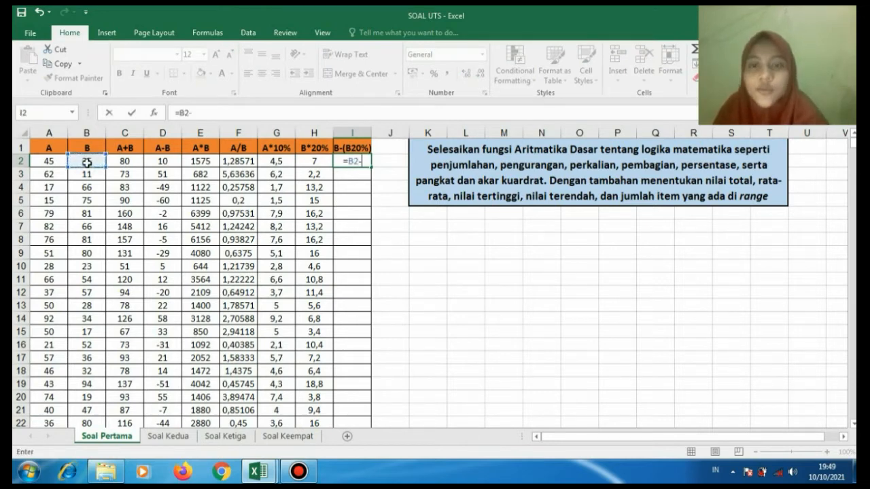
pyautogui.click(307, 160)
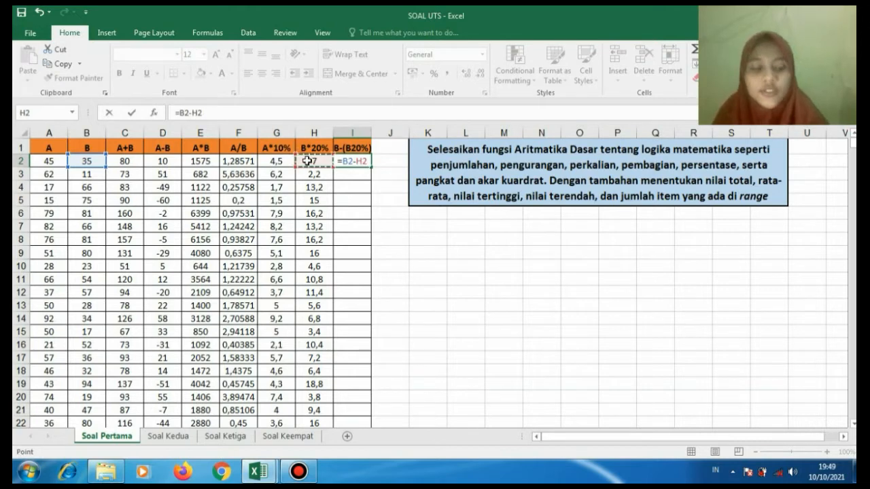
pyautogui.press('Return')
pyautogui.click(352, 161)
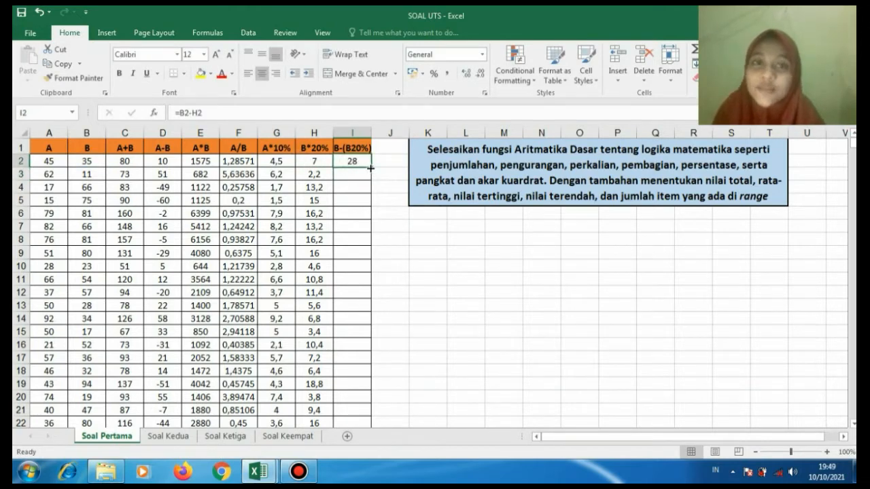
pyautogui.moveTo(370, 168); pyautogui.dragTo(367, 375)
pyautogui.moveTo(855, 154); pyautogui.dragTo(855, 140)
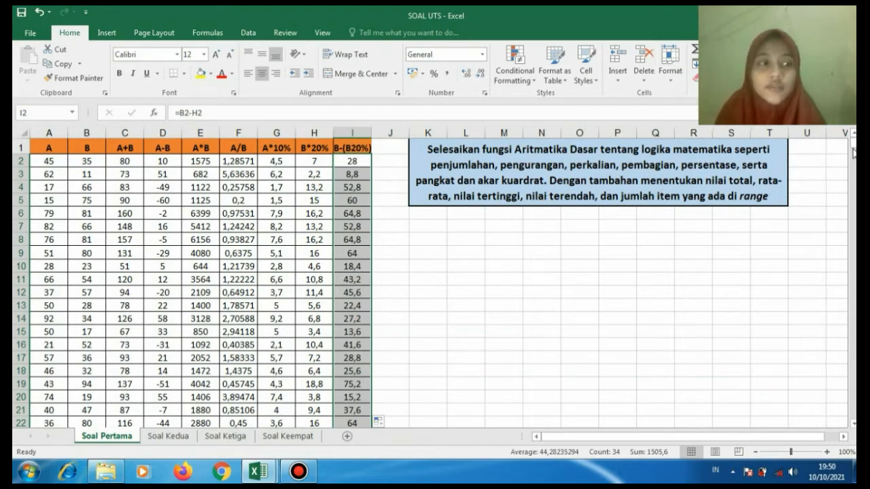
# Calculate the Total row with =SUM(C2:C35) in C36 and fill the formula across to column I.
pyautogui.moveTo(853, 150); pyautogui.dragTo(854, 183)
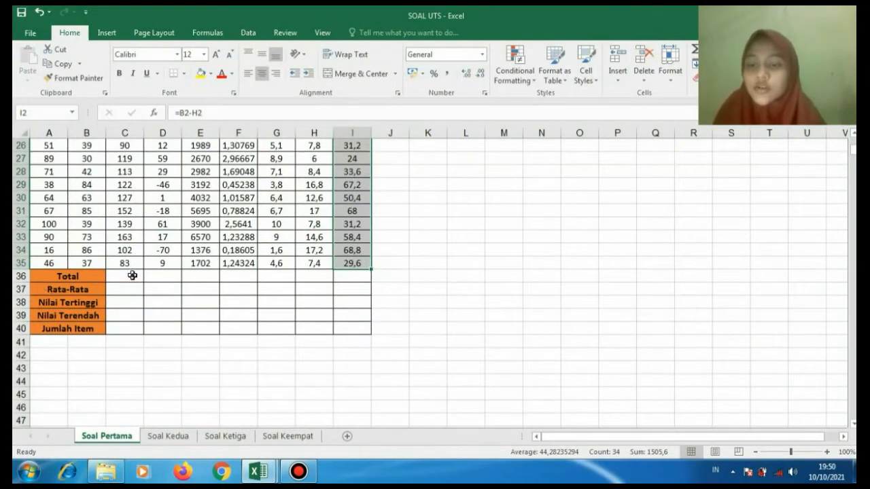
pyautogui.click(133, 275)
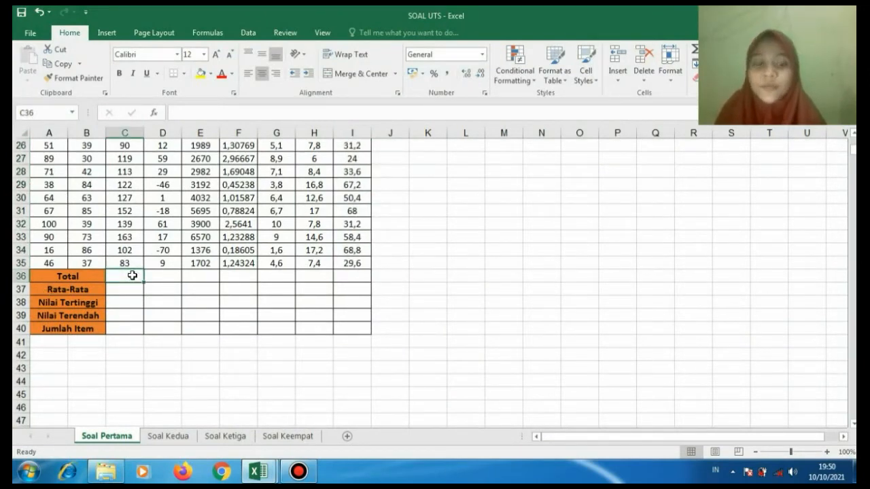
pyautogui.write('=SUM')
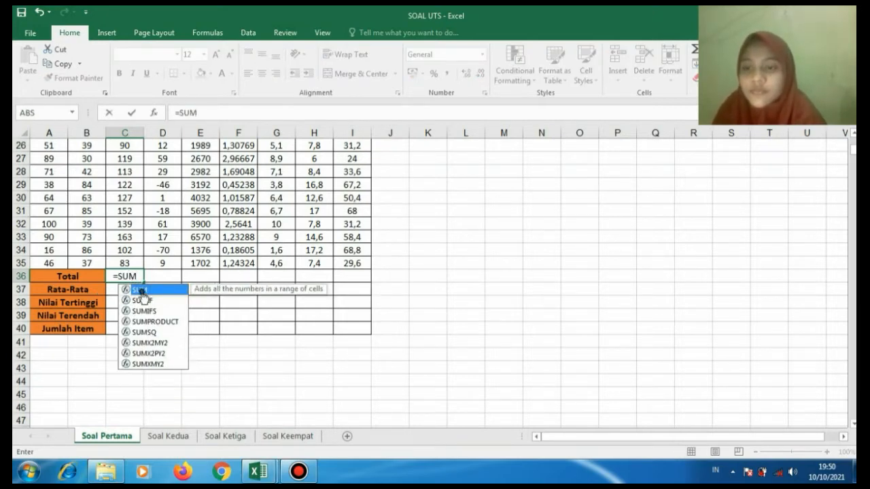
pyautogui.write('(')
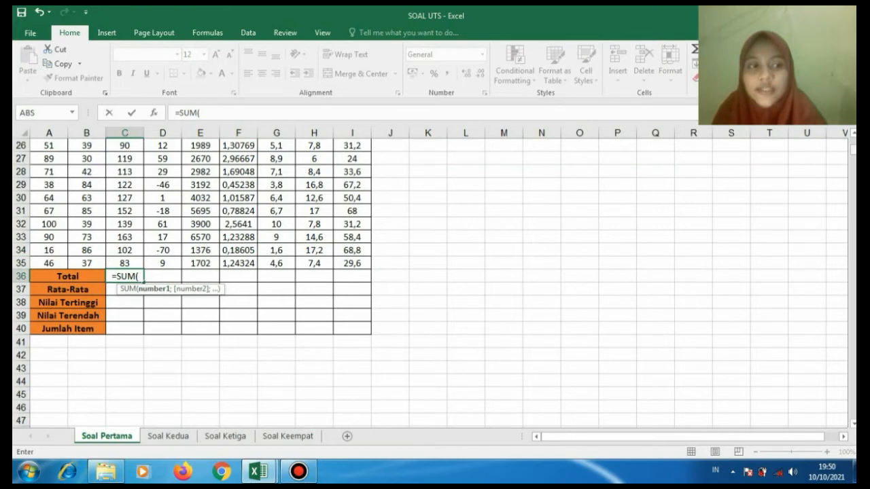
pyautogui.scroll(8, 111, 160)
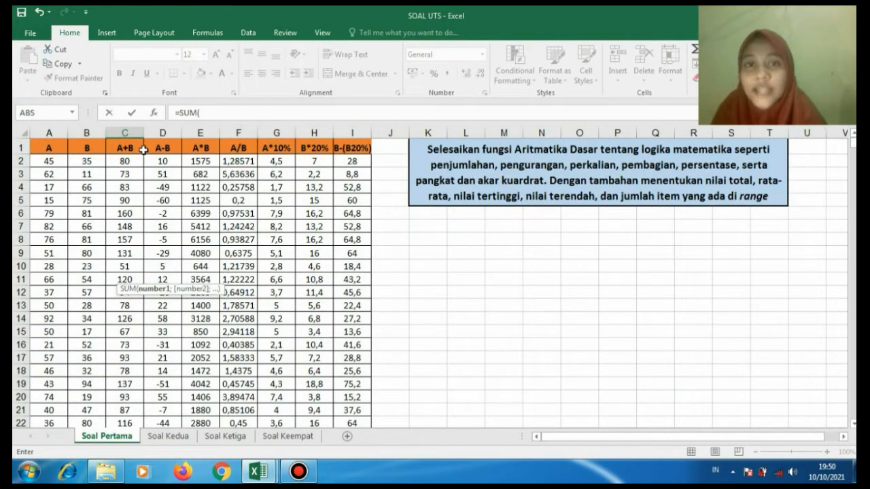
pyautogui.moveTo(134, 160); pyautogui.dragTo(125, 412)
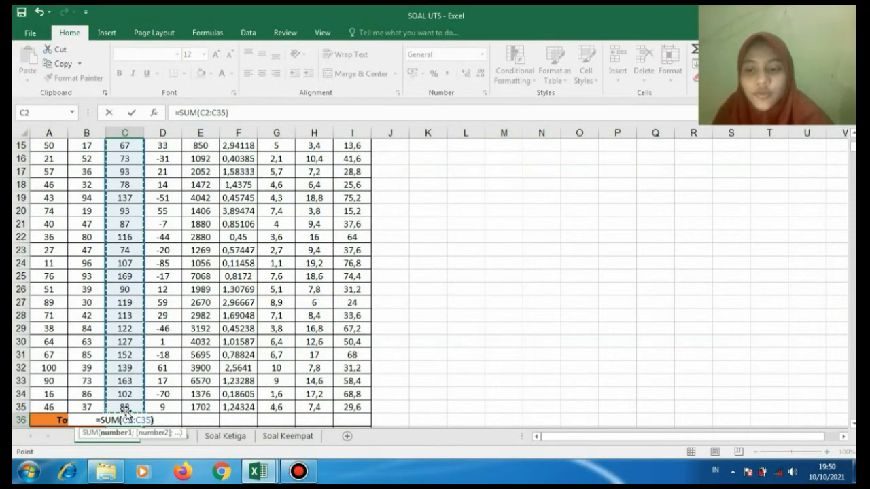
pyautogui.press('Return')
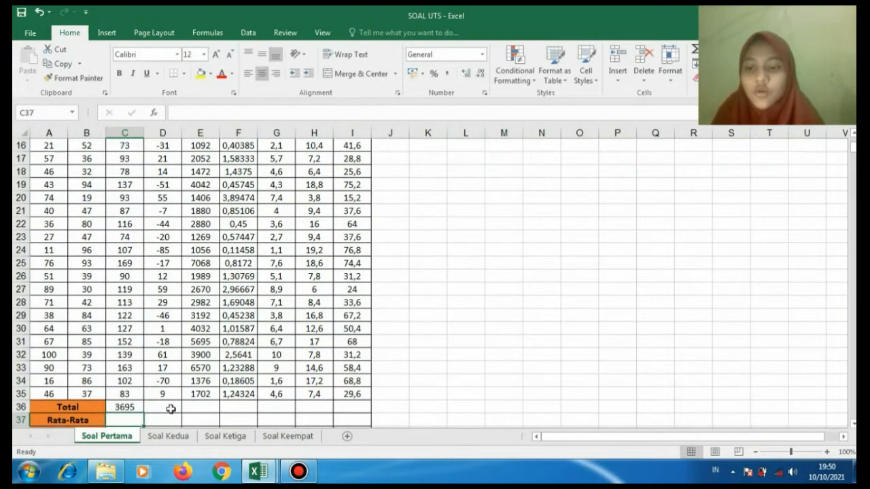
pyautogui.click(170, 408)
pyautogui.click(125, 409)
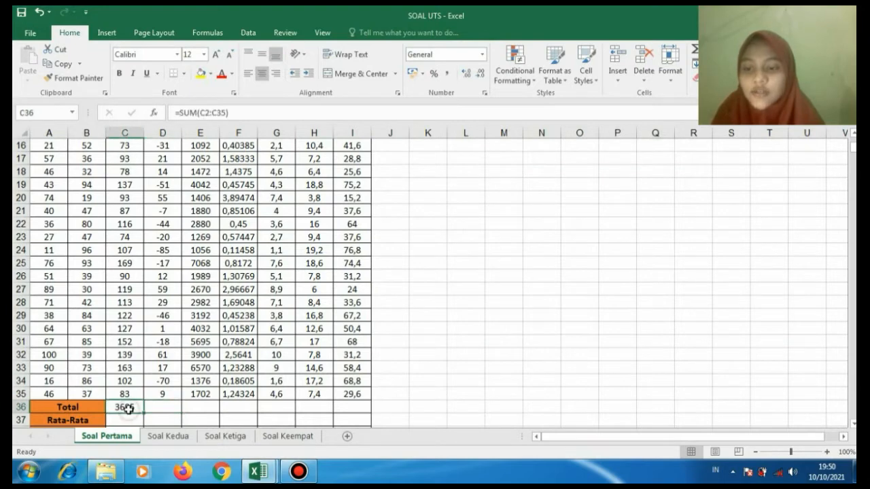
pyautogui.moveTo(144, 412); pyautogui.dragTo(360, 410)
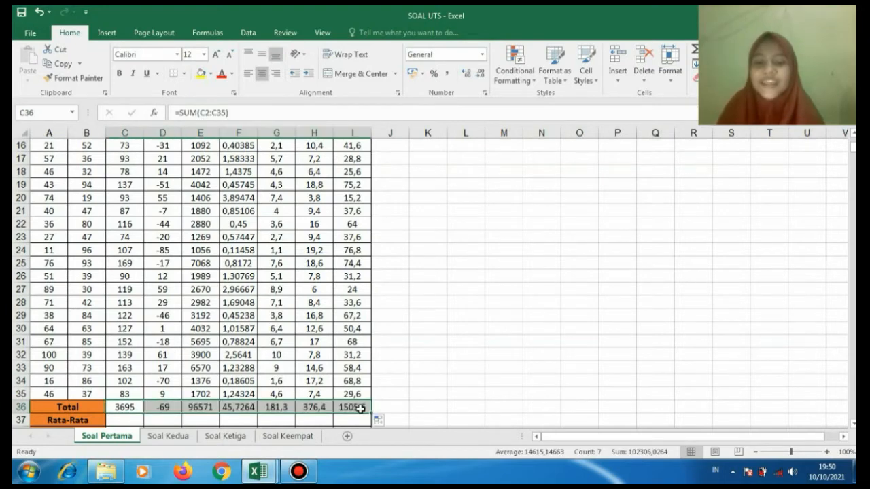
# Calculate the Rata-Rata row with =AVERAGE(C2:C35) in C37 and fill the formula across to column I.
pyautogui.scroll(-1, 854, 425)
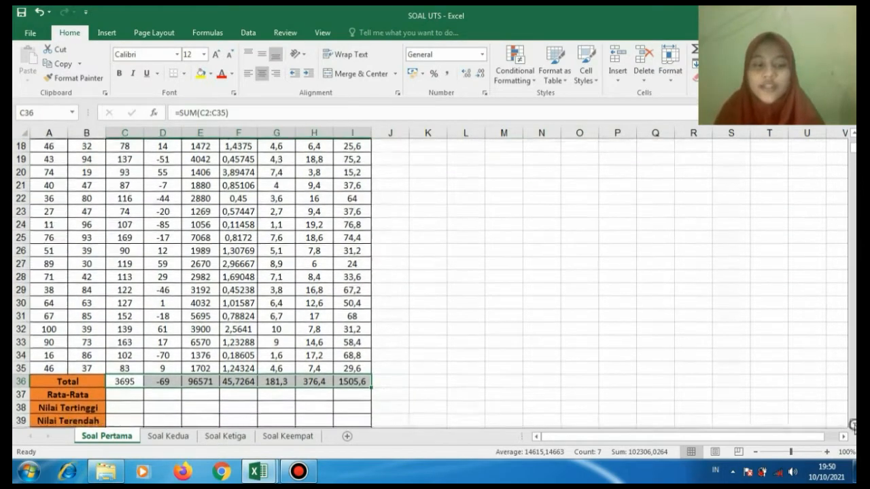
pyautogui.click(138, 382)
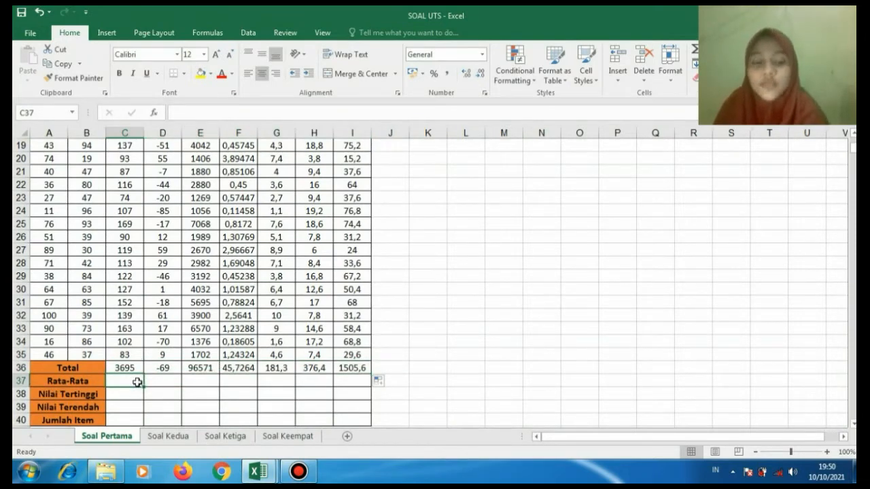
pyautogui.write('=AV')
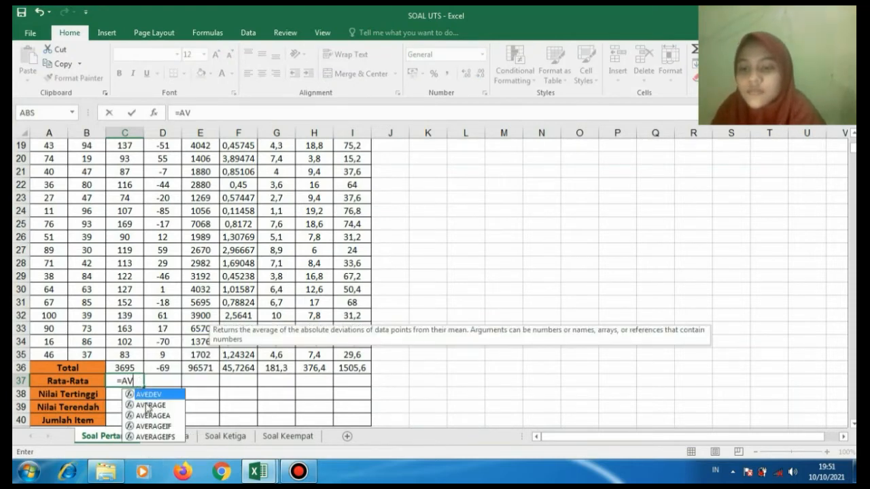
pyautogui.doubleClick(148, 405)
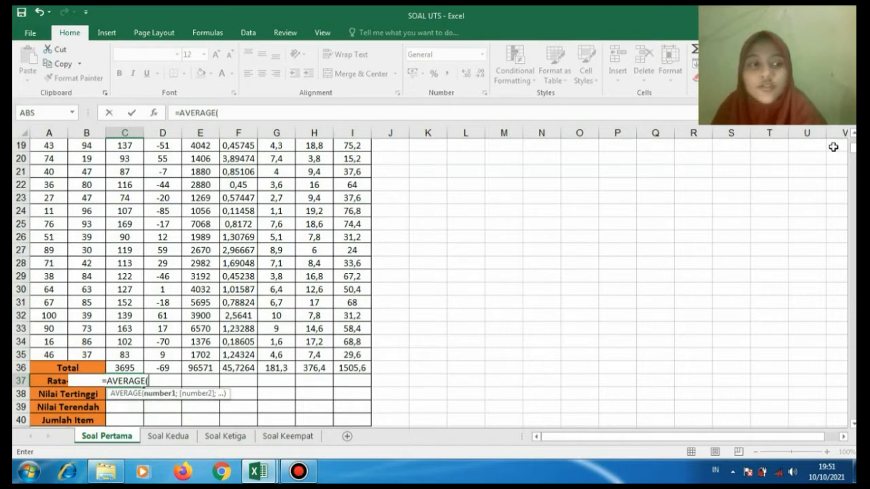
pyautogui.moveTo(853, 148); pyautogui.dragTo(853, 141)
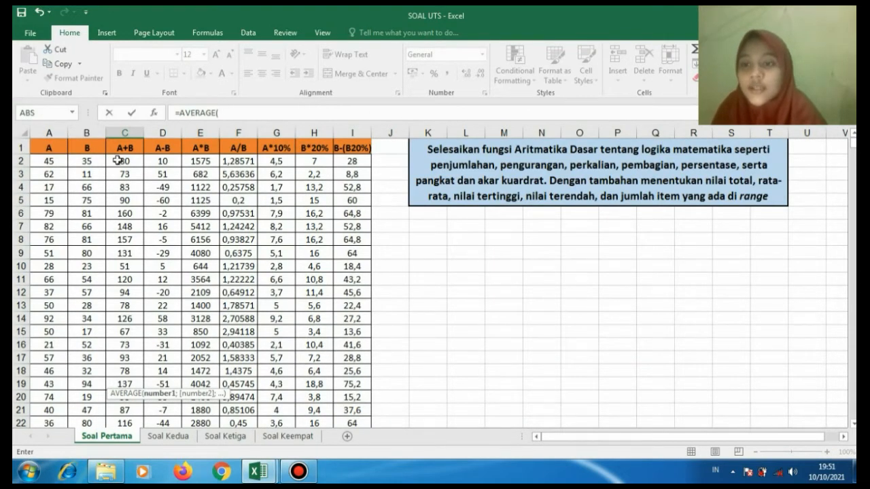
pyautogui.moveTo(118, 160); pyautogui.dragTo(118, 393)
pyautogui.write(')')
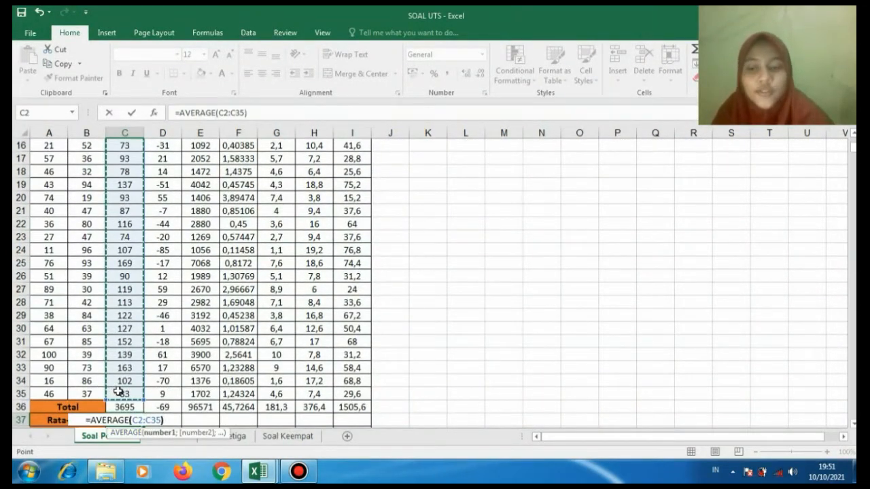
pyautogui.press('Return')
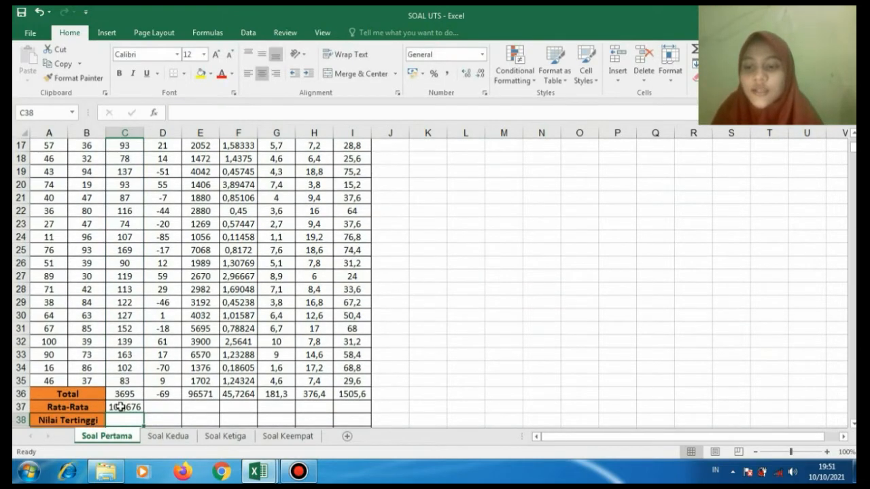
pyautogui.click(120, 407)
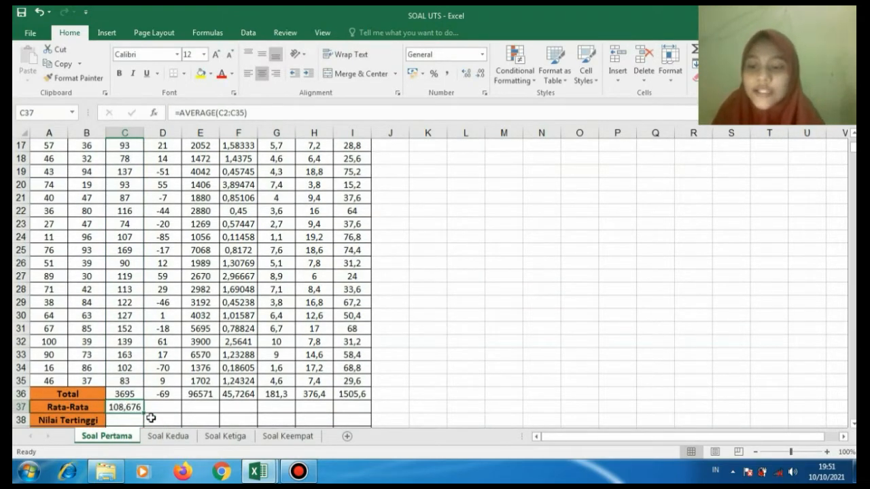
pyautogui.moveTo(144, 412); pyautogui.dragTo(353, 410)
# Calculate the Nilai Tertinggi row with =MAX(C2:C35) in C38 and fill the formula across to column I.
pyautogui.click(130, 422)
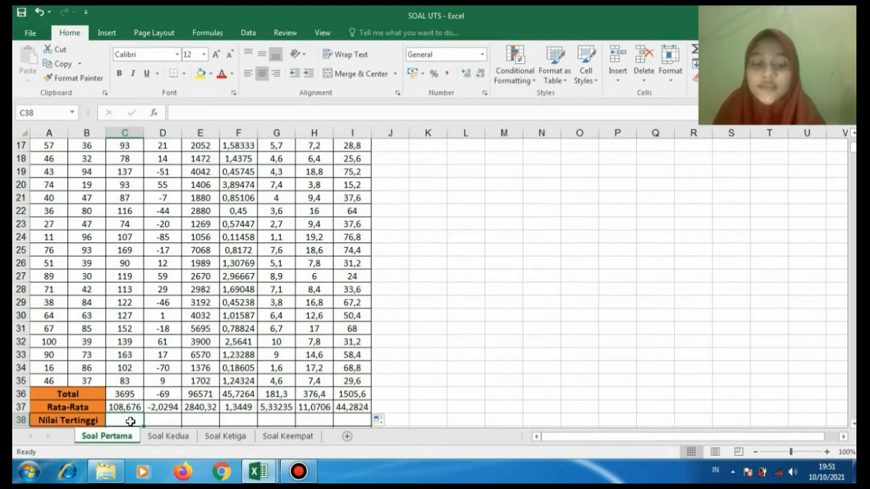
pyautogui.write('=MA')
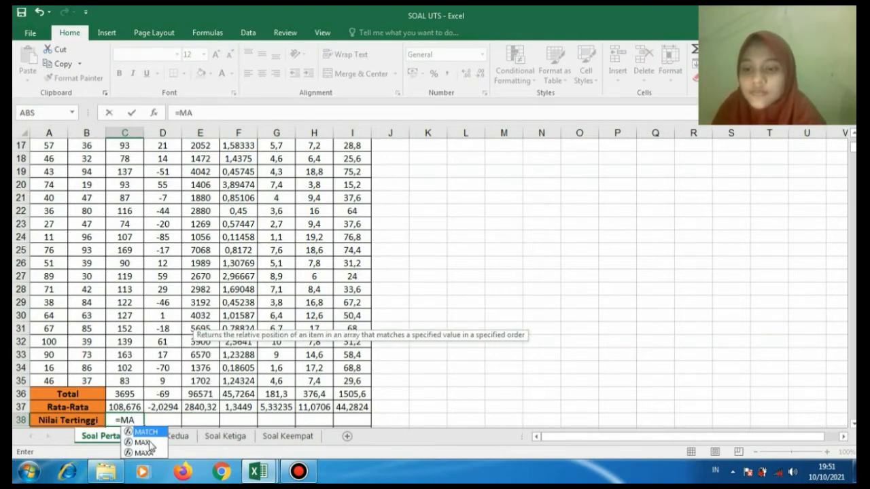
pyautogui.doubleClick(144, 442)
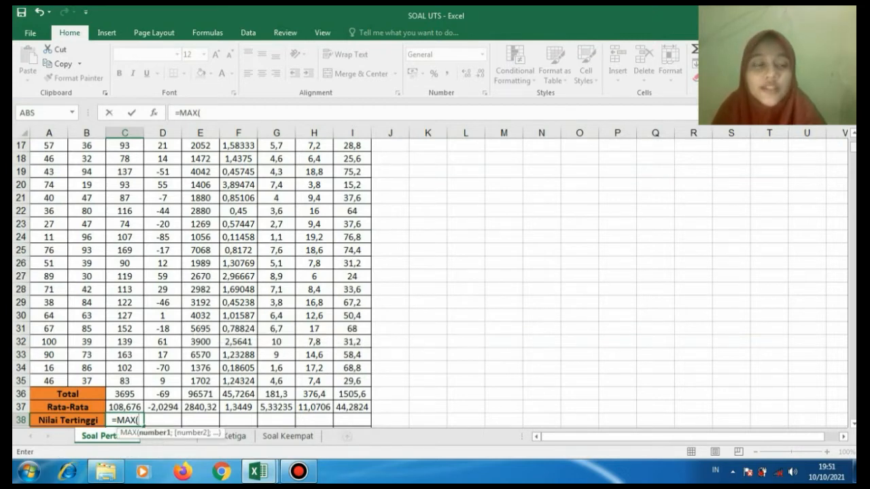
pyautogui.moveTo(853, 148); pyautogui.dragTo(853, 137)
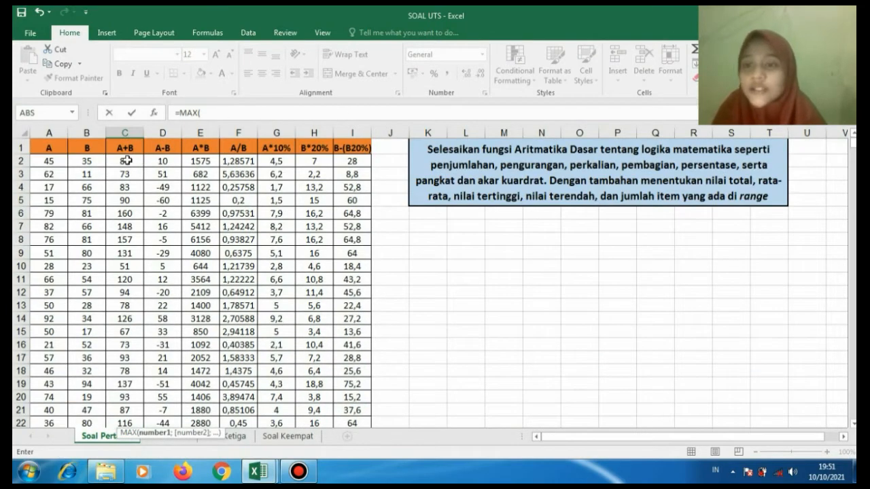
pyautogui.moveTo(125, 160); pyautogui.dragTo(122, 394)
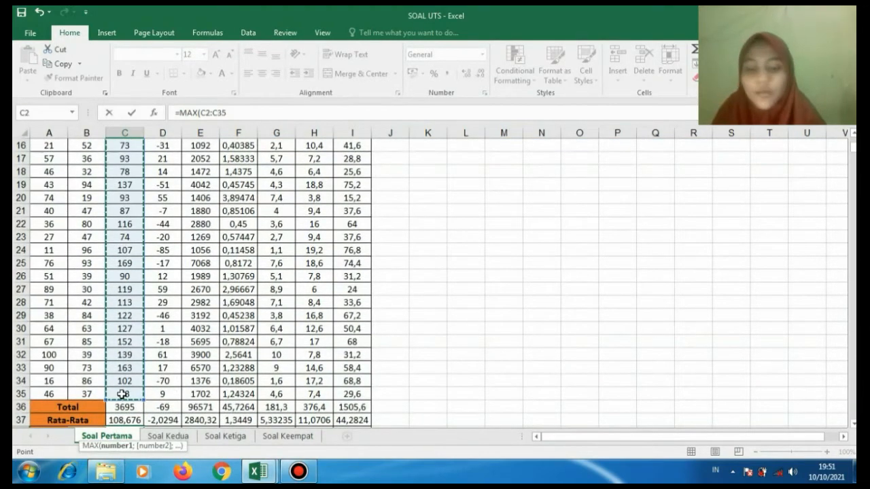
pyautogui.press('Return')
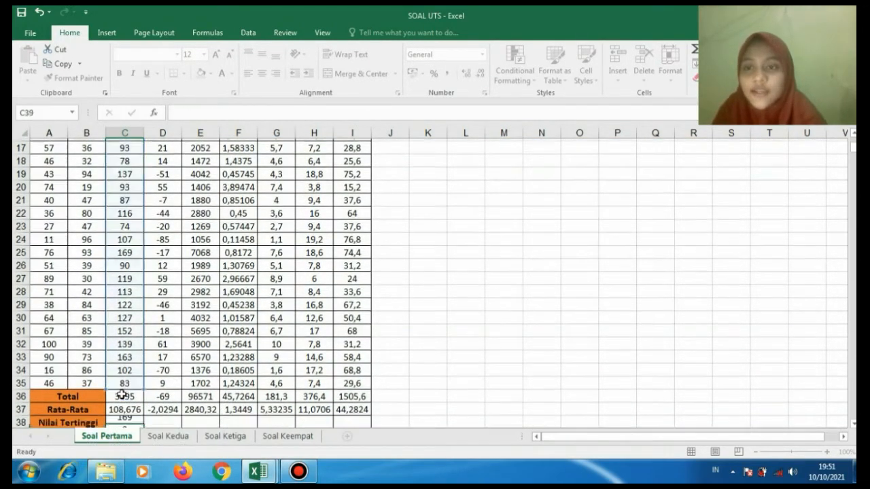
pyautogui.click(122, 405)
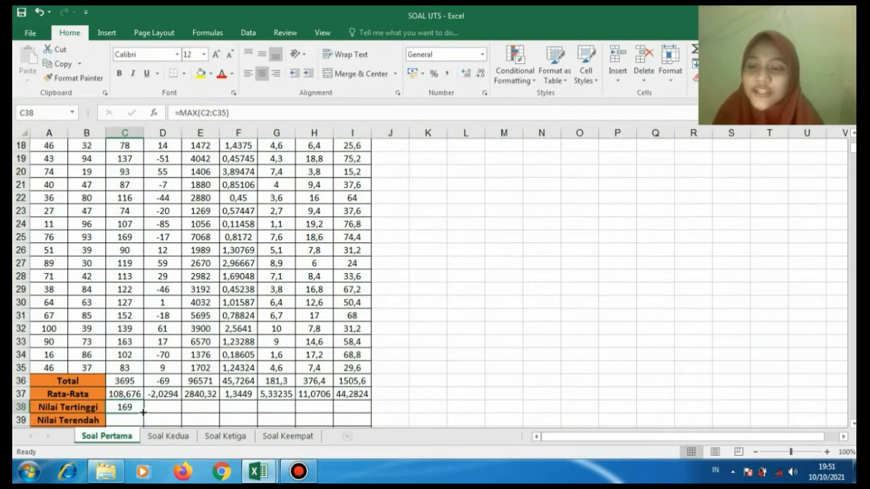
pyautogui.moveTo(143, 412); pyautogui.dragTo(373, 410)
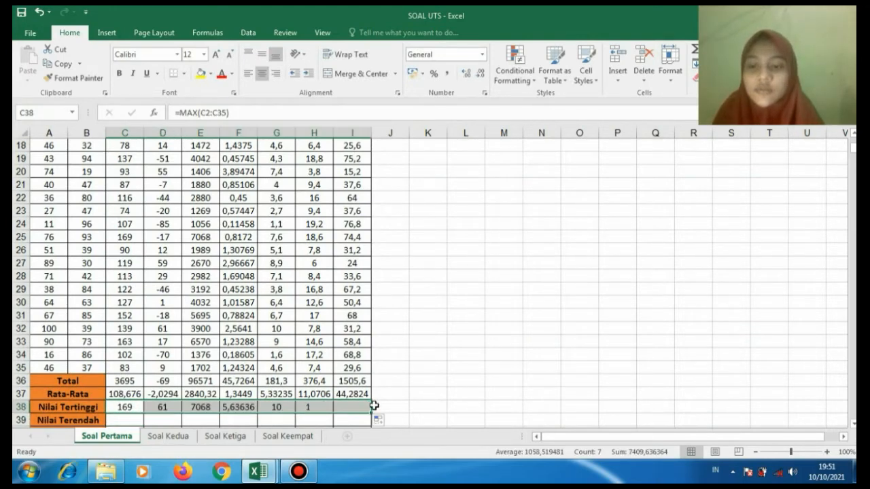
# Calculate the Nilai Terendah row with =MIN(C2:C35) in C39 and fill the formula across to column I.
pyautogui.click(126, 422)
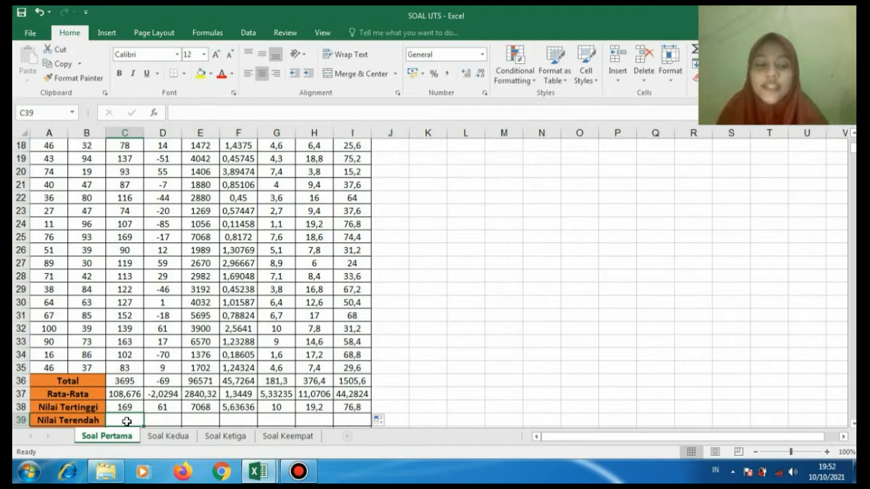
pyautogui.write('=MI')
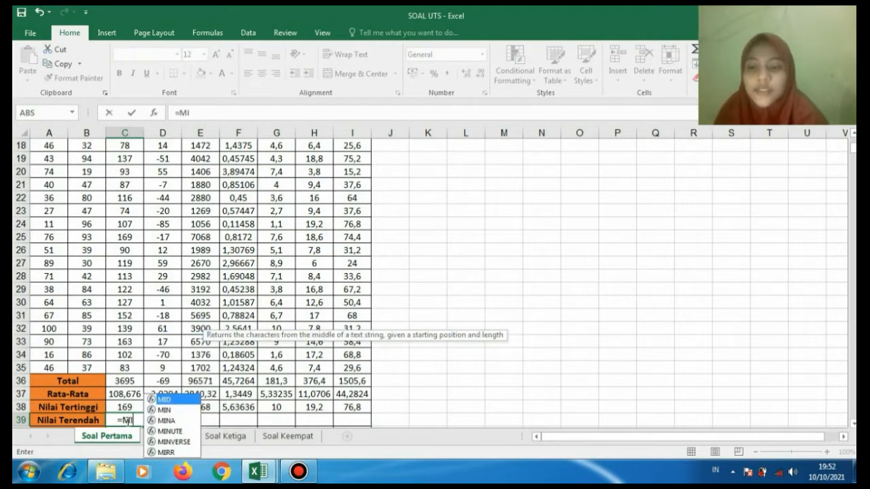
pyautogui.doubleClick(172, 411)
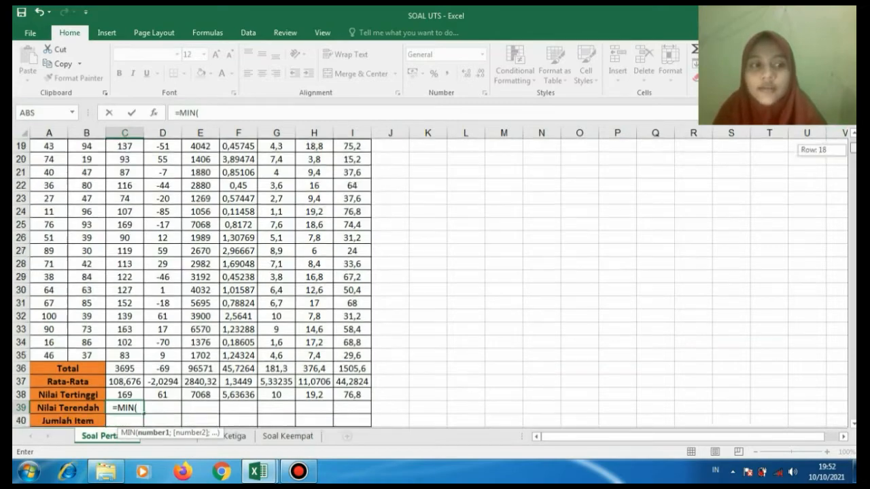
pyautogui.scroll(6, 99, 159)
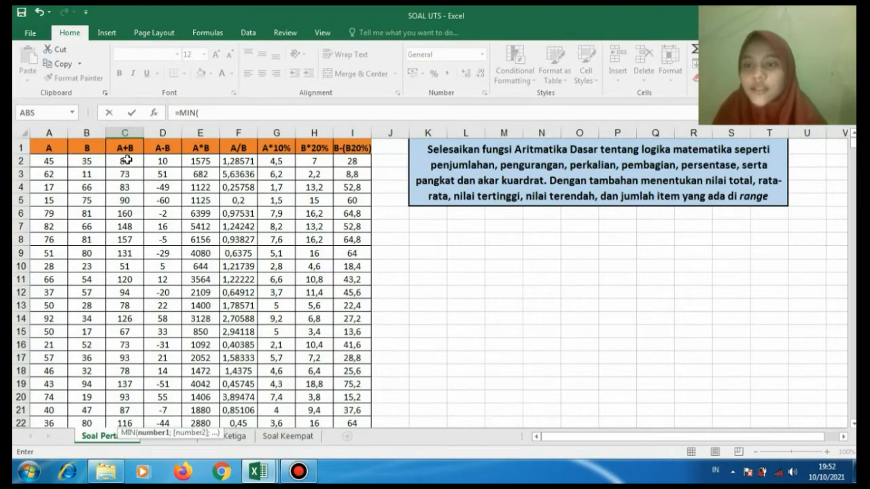
pyautogui.moveTo(124, 161); pyautogui.dragTo(121, 370)
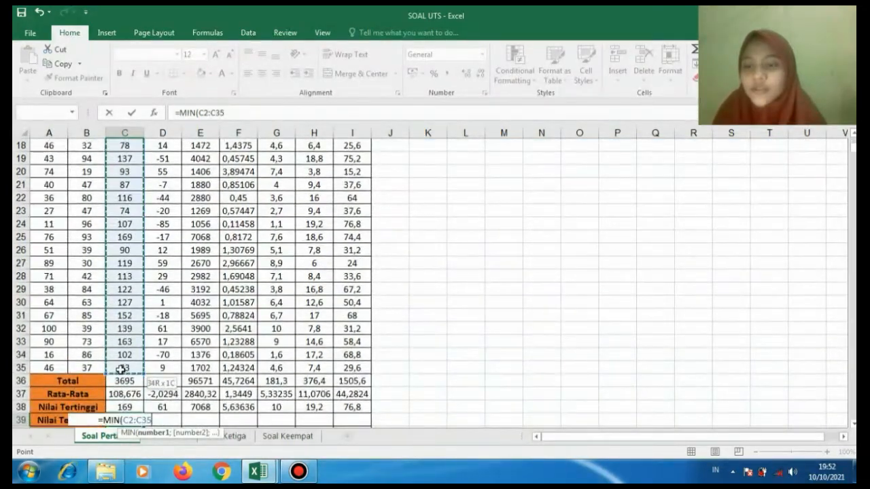
pyautogui.write(')')
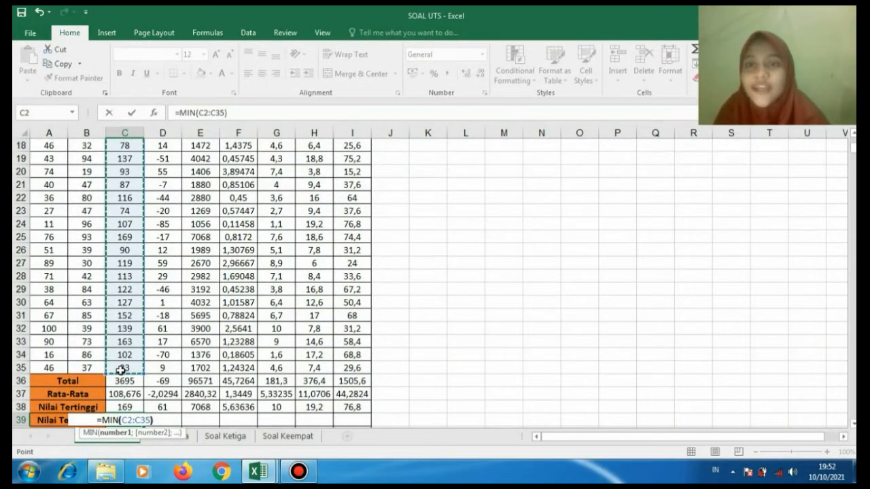
pyautogui.press('Return')
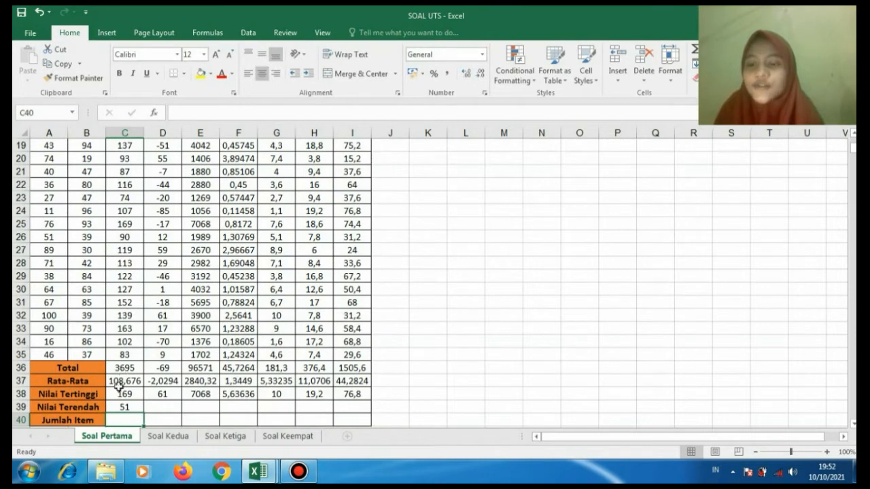
pyautogui.click(136, 407)
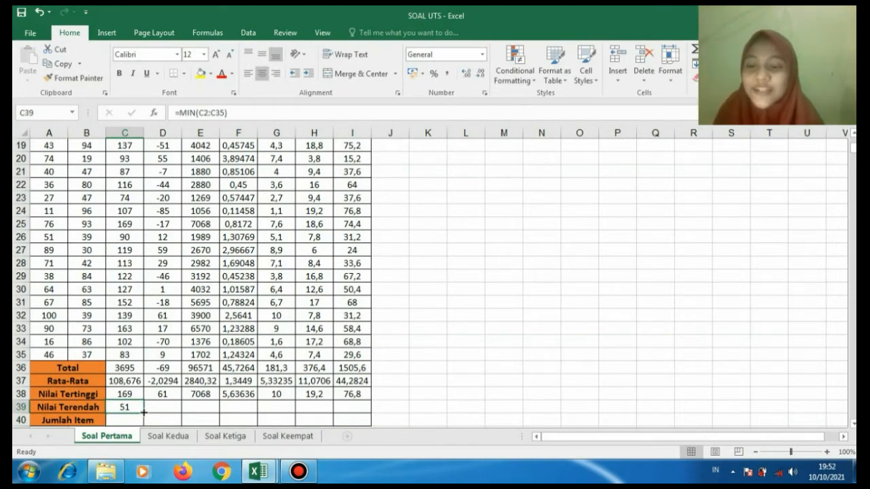
pyautogui.moveTo(144, 412); pyautogui.dragTo(368, 412)
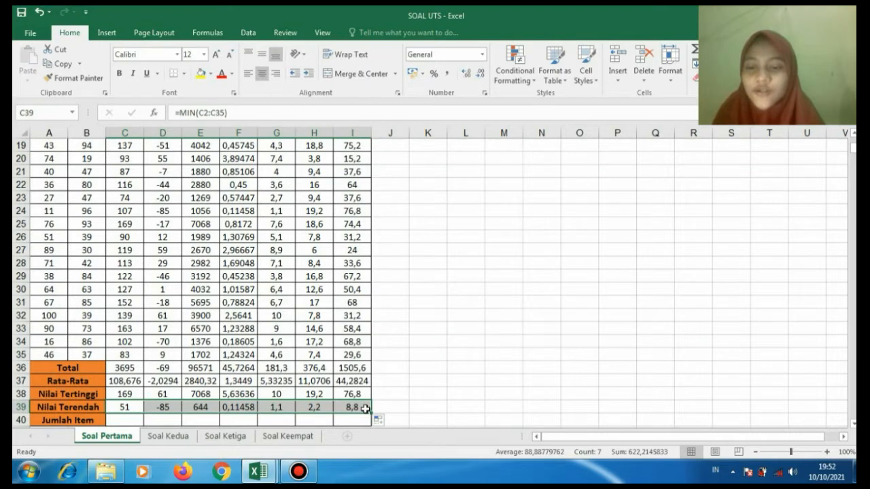
# Calculate the Jumlah Item row with =COUNT(C2:C35) in C40 and fill the formula across to column I.
pyautogui.click(131, 418)
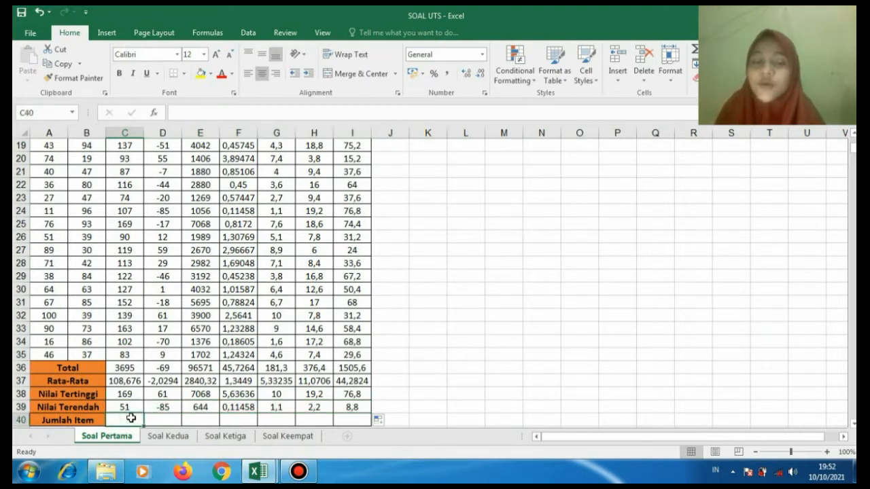
pyautogui.write('=COU')
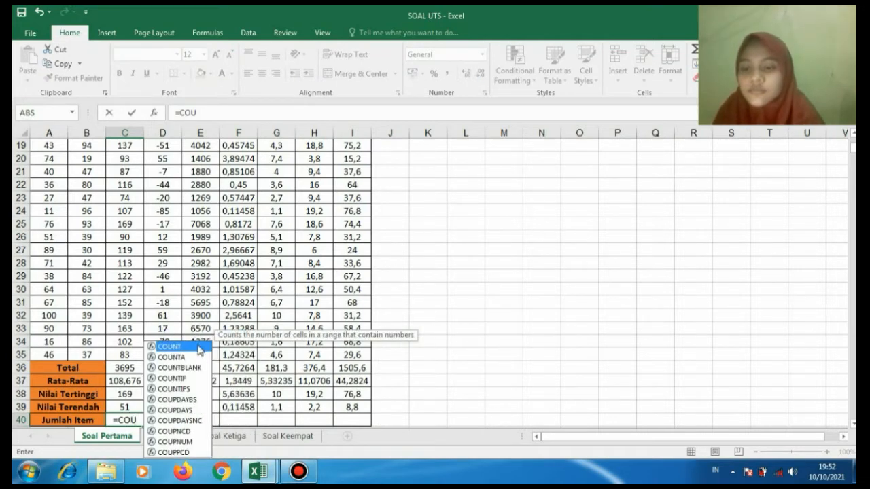
pyautogui.doubleClick(199, 347)
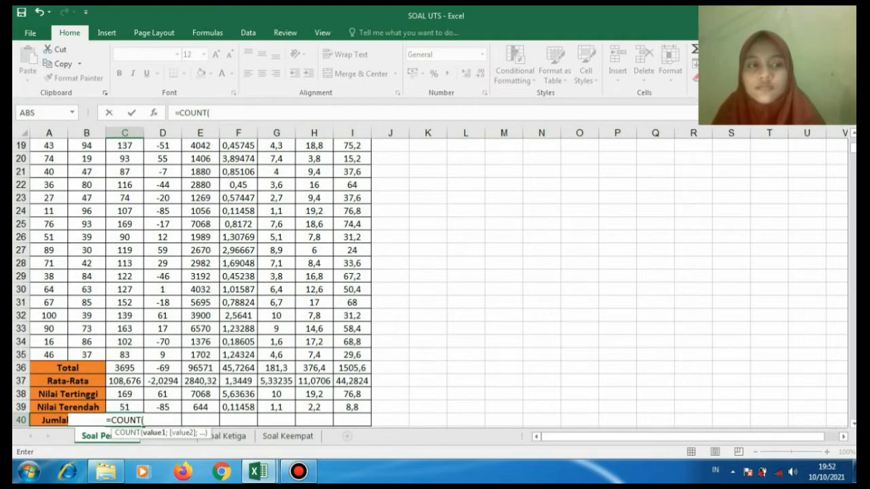
pyautogui.scroll(6, 850, 146)
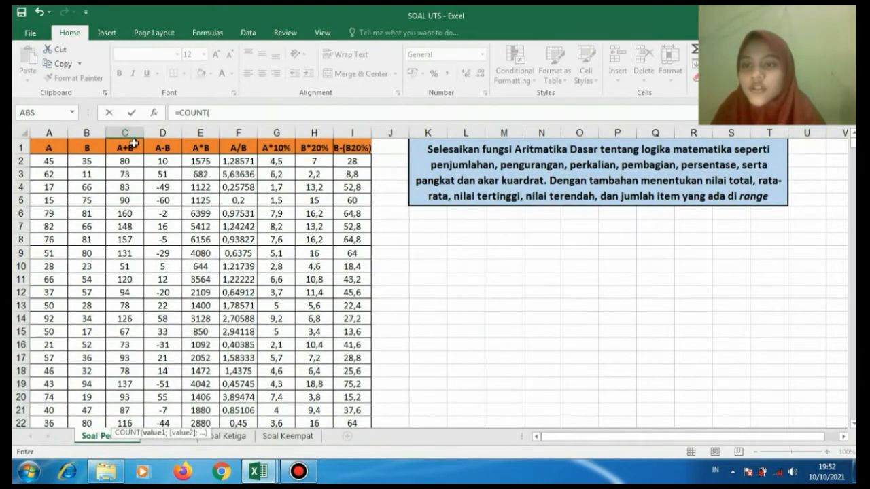
pyautogui.moveTo(131, 159); pyautogui.dragTo(123, 392)
pyautogui.write(')')
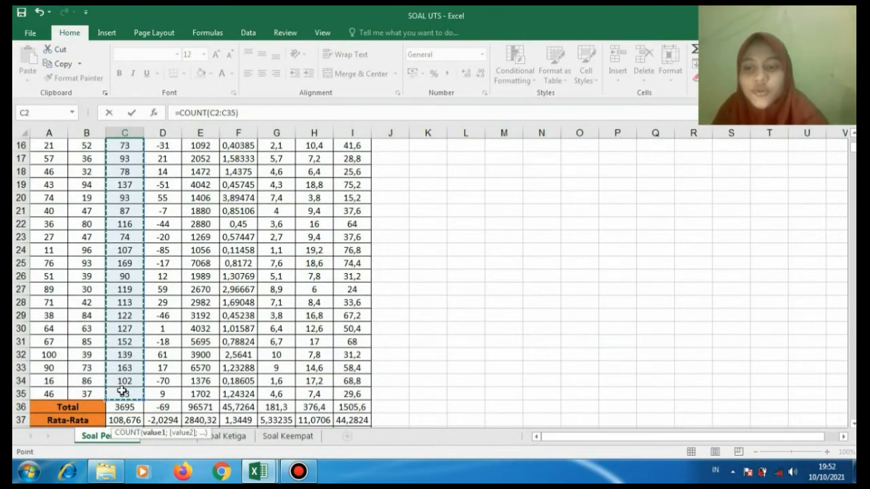
pyautogui.press('Return')
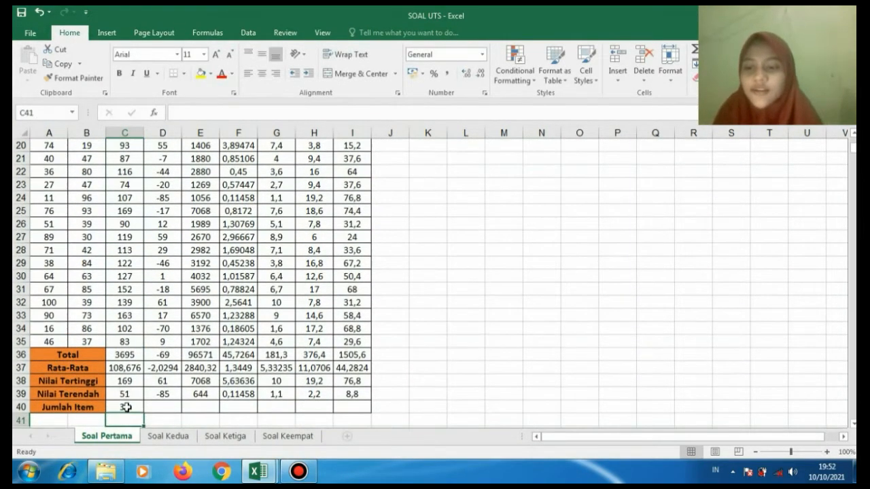
pyautogui.click(126, 407)
pyautogui.moveTo(143, 412); pyautogui.dragTo(357, 411)
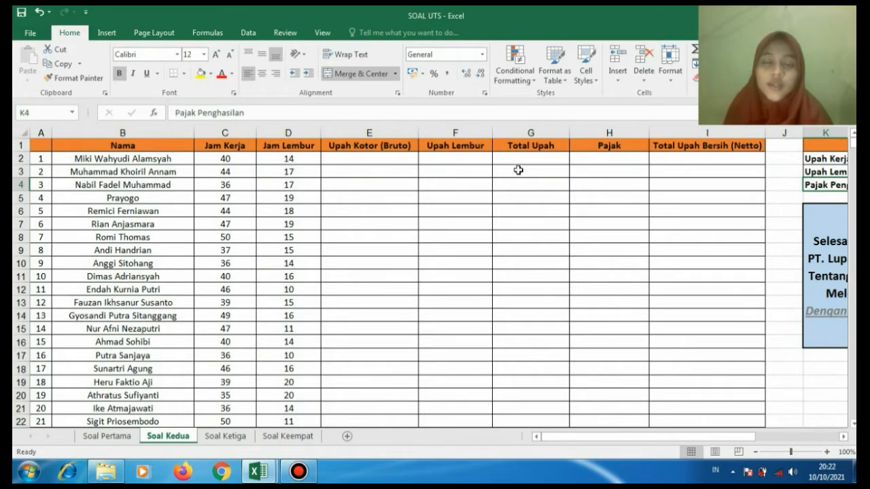
# Examine the empty wage columns on the Soal Kedua sheet and the hourly wage, overtime and tax rates in the Keterangan table.
pyautogui.click(390, 162)
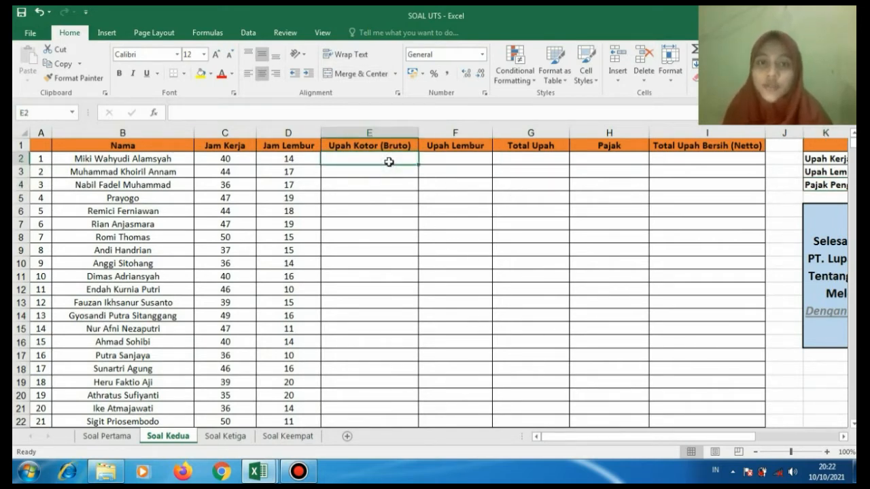
pyautogui.press('Right')
pyautogui.press('Right')
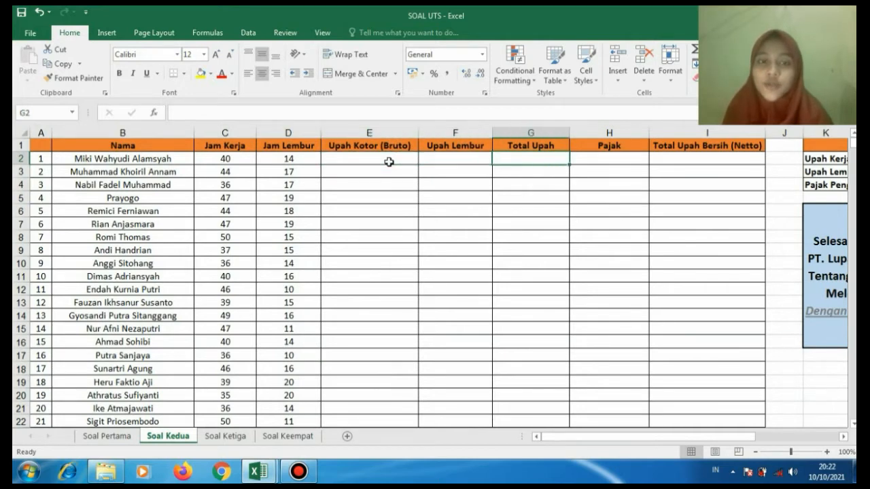
pyautogui.press('Right')
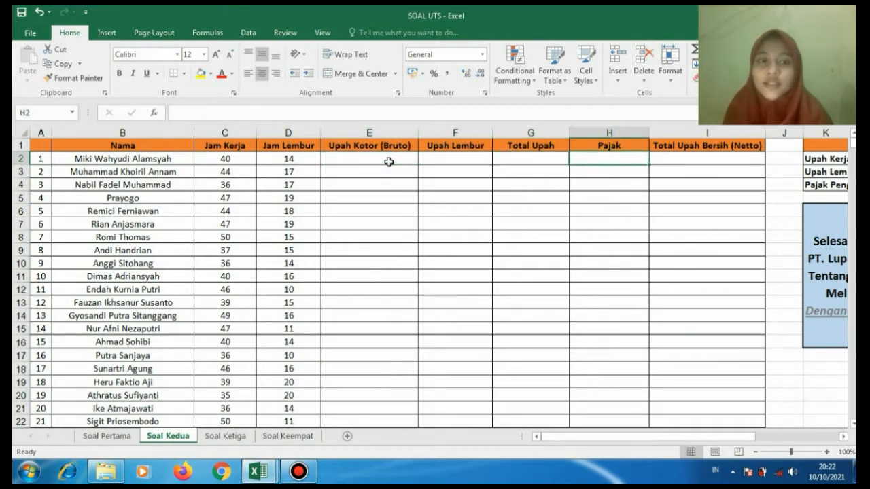
pyautogui.press('Right')
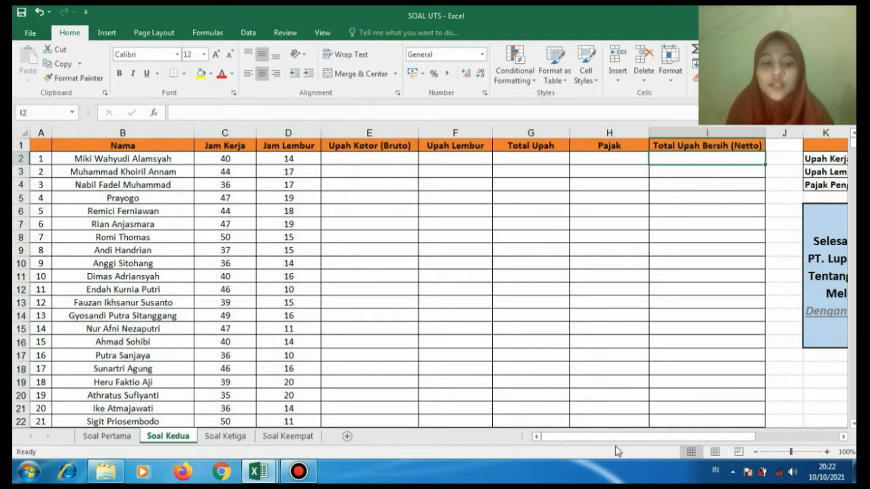
pyautogui.moveTo(616, 439); pyautogui.dragTo(700, 438)
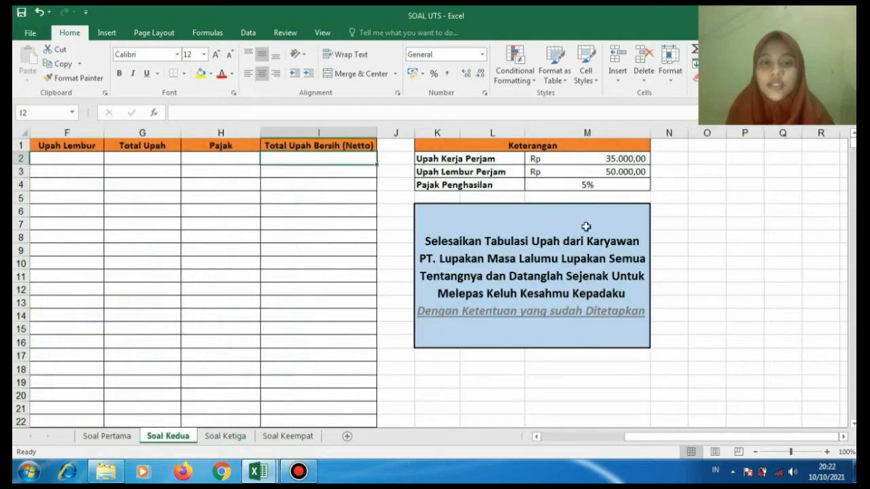
pyautogui.click(485, 158)
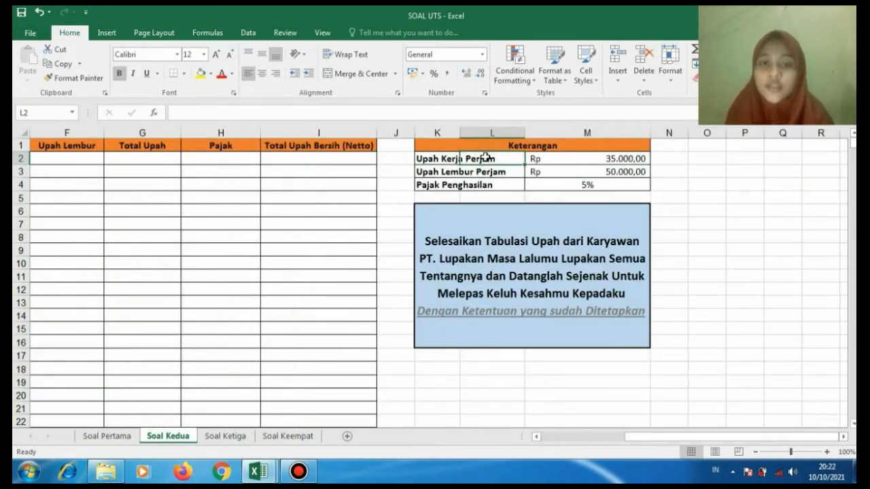
pyautogui.press('Down')
pyautogui.press('Down')
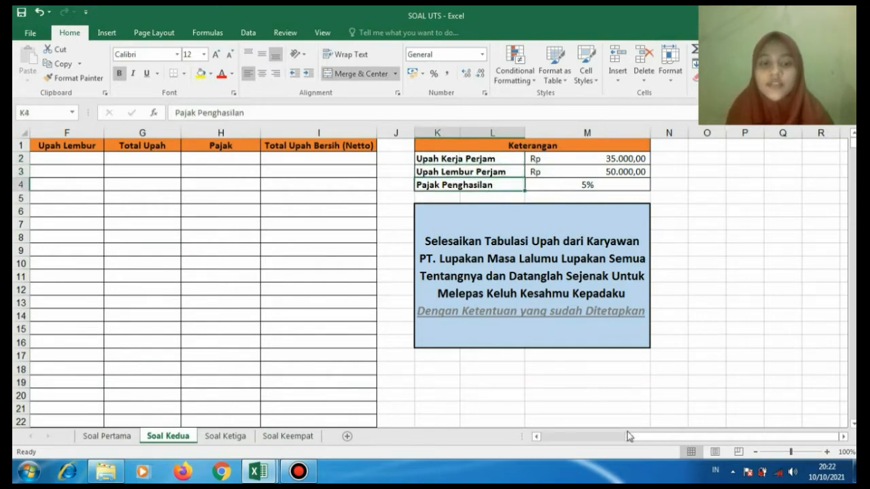
pyautogui.moveTo(629, 438); pyautogui.dragTo(565, 441)
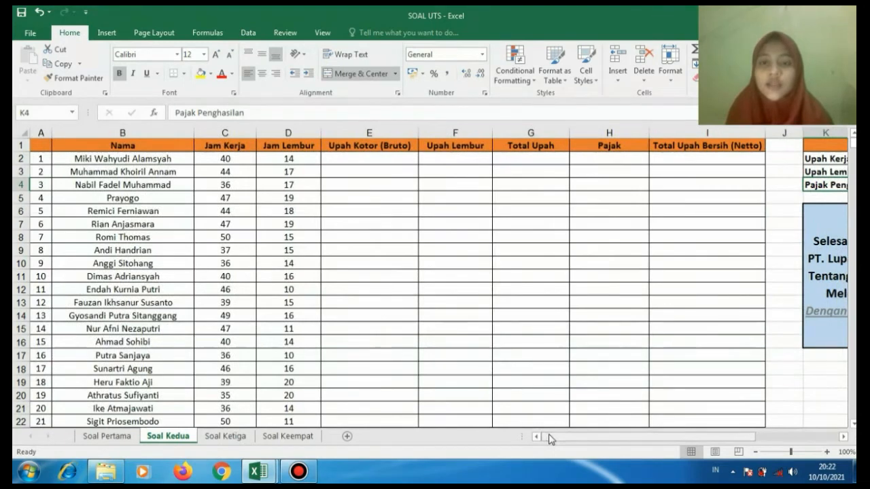
pyautogui.click(399, 158)
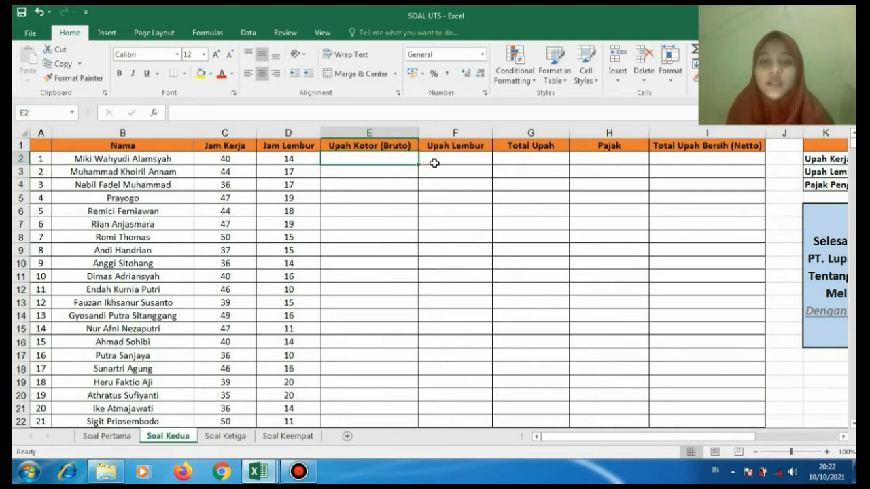
pyautogui.click(240, 164)
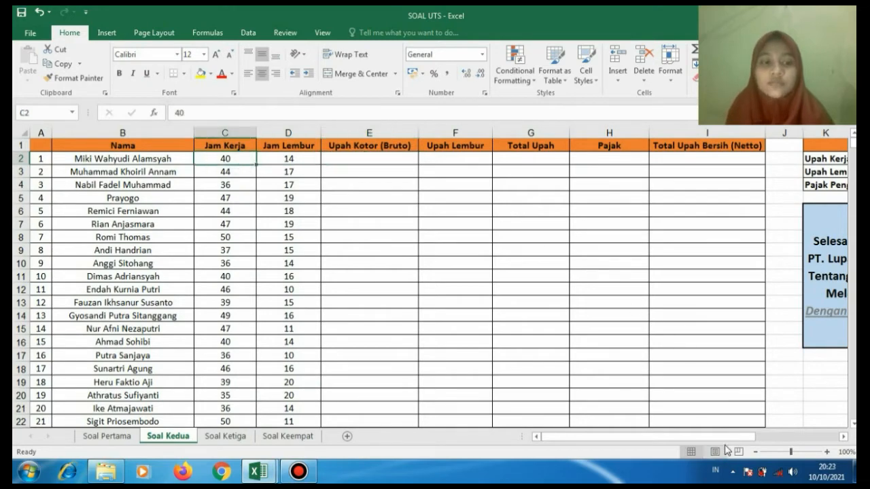
pyautogui.moveTo(725, 439); pyautogui.dragTo(737, 392)
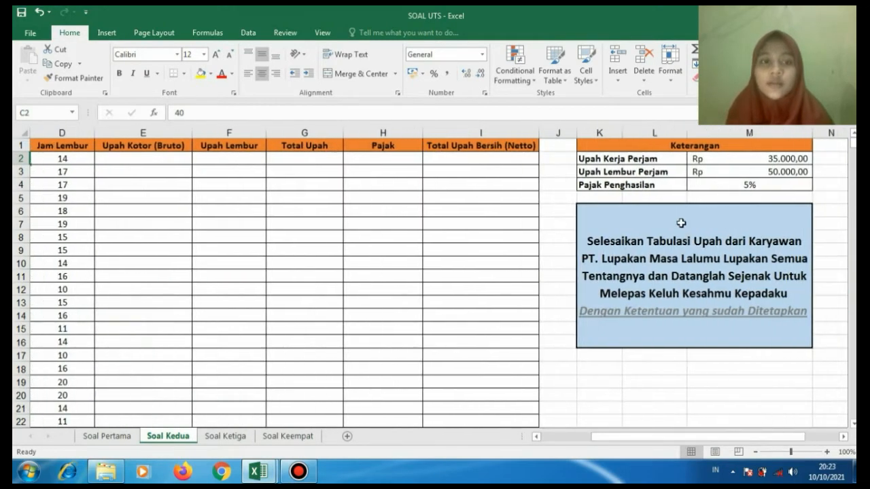
pyautogui.click(715, 159)
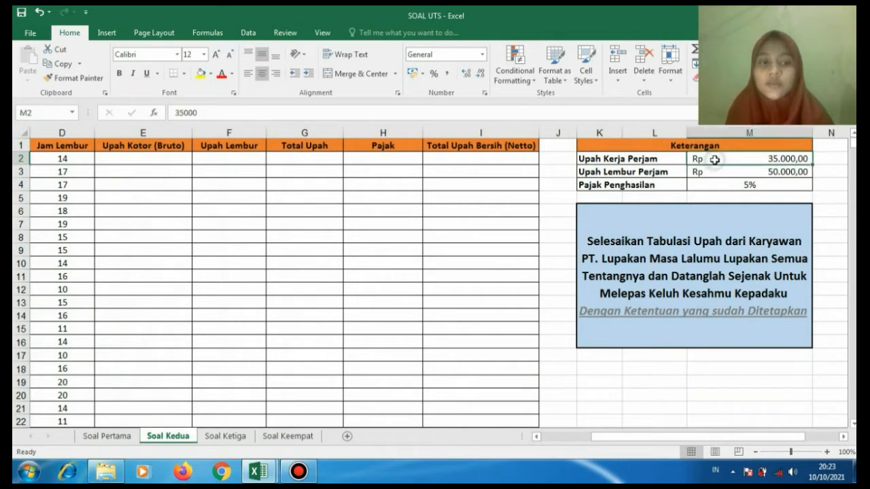
pyautogui.moveTo(683, 436); pyautogui.dragTo(563, 444)
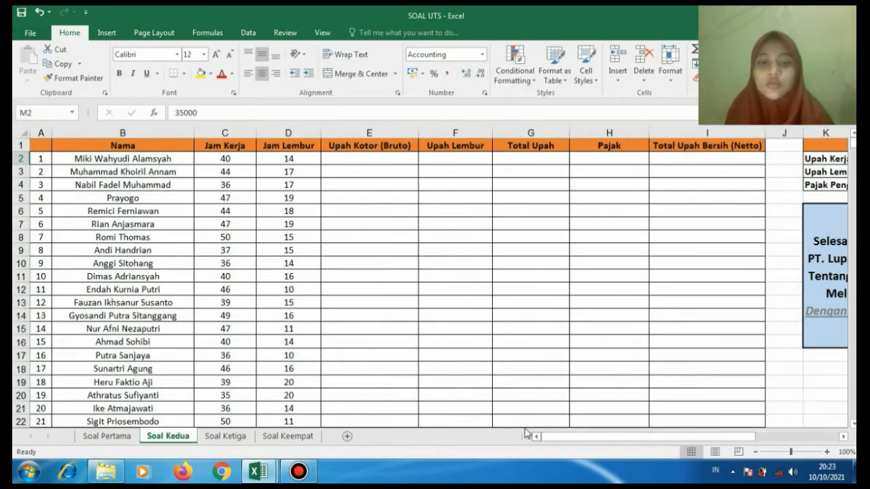
# Calculate the first employee's Upah Kotor (Bruto) with =C2*35000 in E2.
pyautogui.click(403, 159)
pyautogui.write('=')
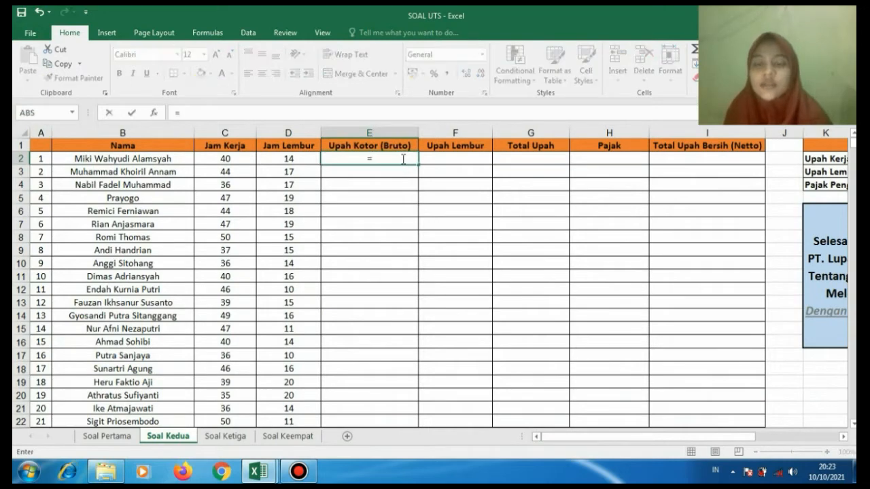
pyautogui.click(226, 160)
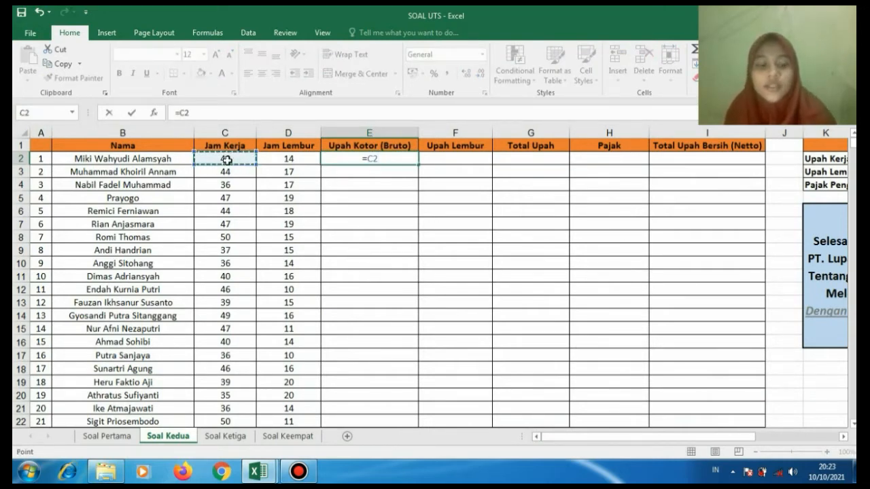
pyautogui.write('*')
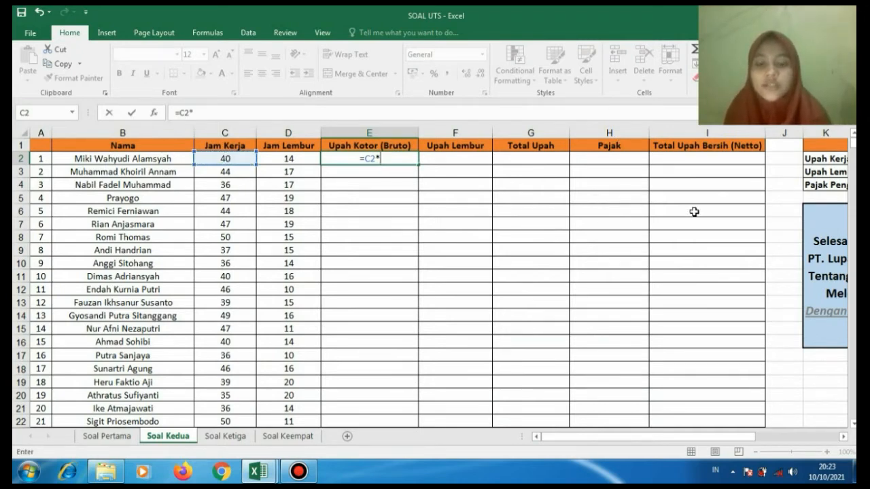
pyautogui.write('35')
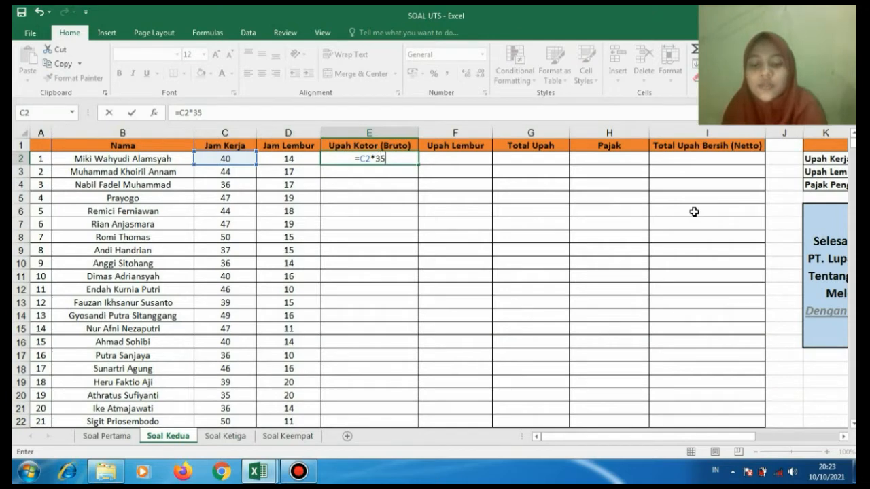
pyautogui.write('000')
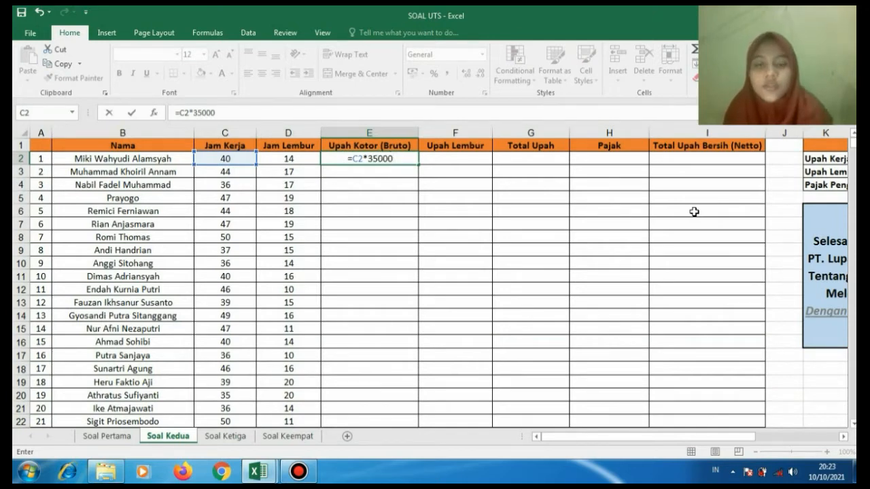
pyautogui.press('Return')
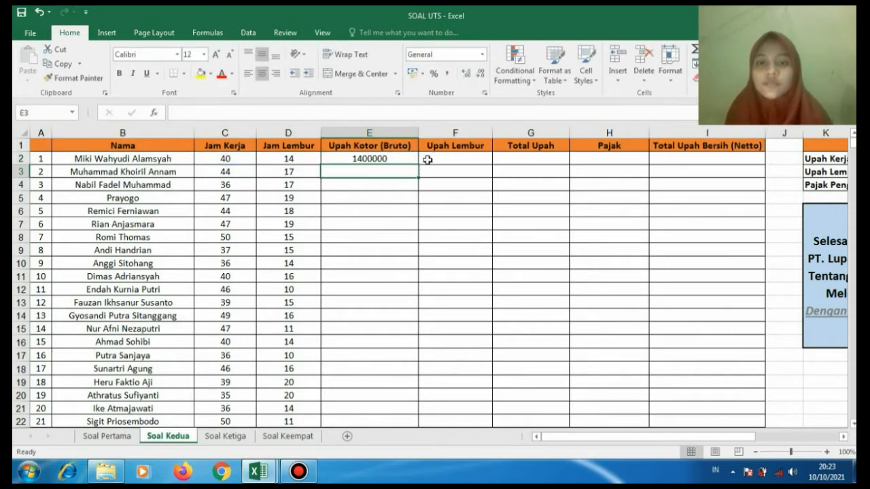
# Fill the Upah Kotor (Bruto) formula down for all employees and format column E as Rupiah accounting without decimals.
pyautogui.click(401, 159)
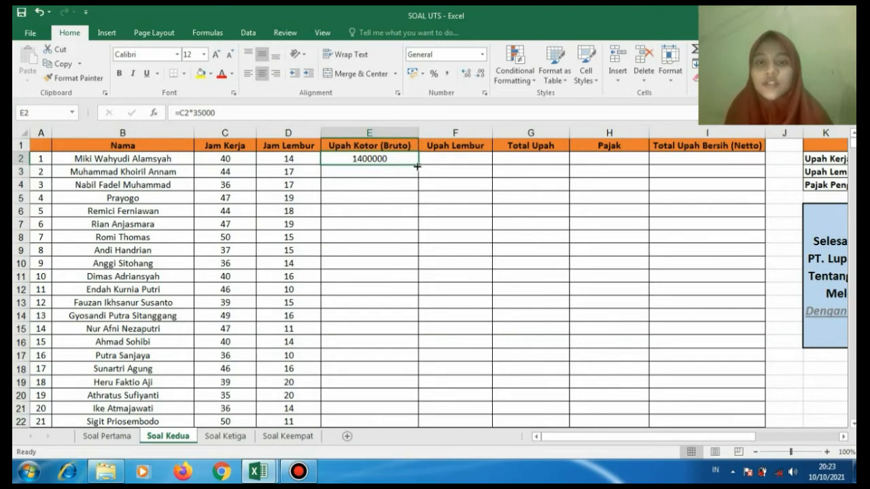
pyautogui.moveTo(418, 167); pyautogui.dragTo(416, 383)
pyautogui.scroll(11, 415, 377)
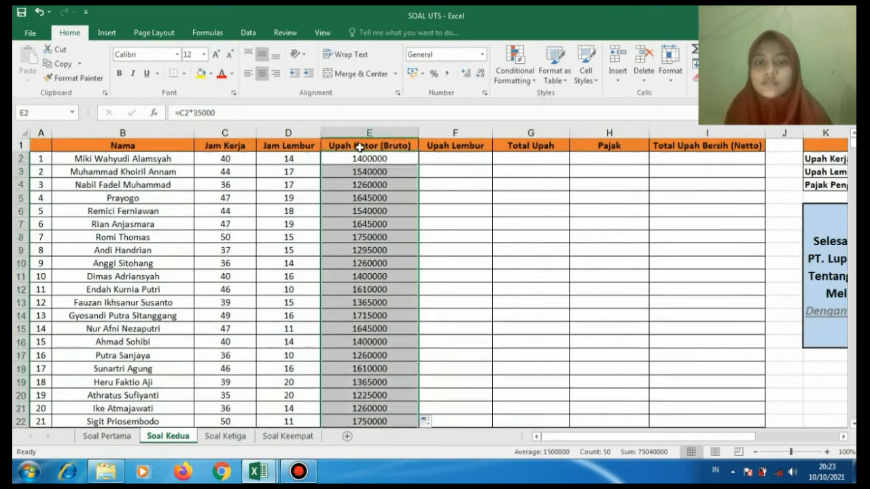
pyautogui.click(369, 132)
pyautogui.click(413, 73)
# Calculate the first employee's Upah Lembur with =D2*50000 in F2, using the hourly overtime rate from the Keterangan table.
pyautogui.click(460, 160)
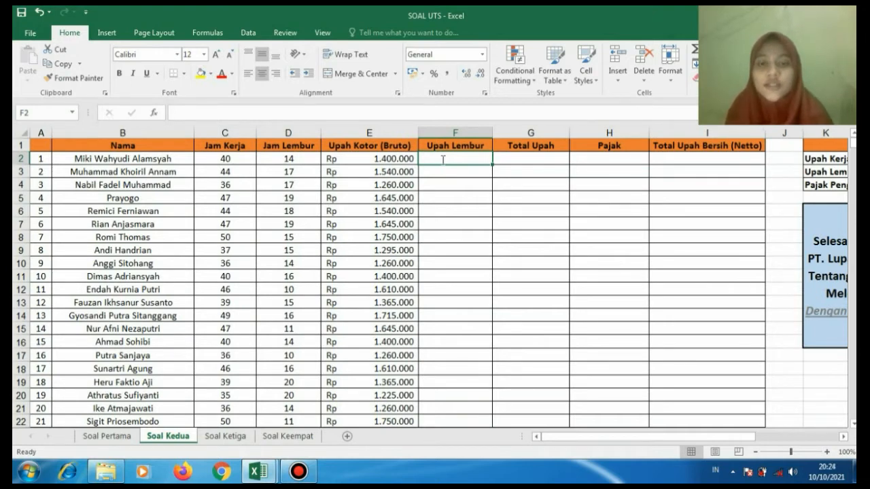
pyautogui.write('=')
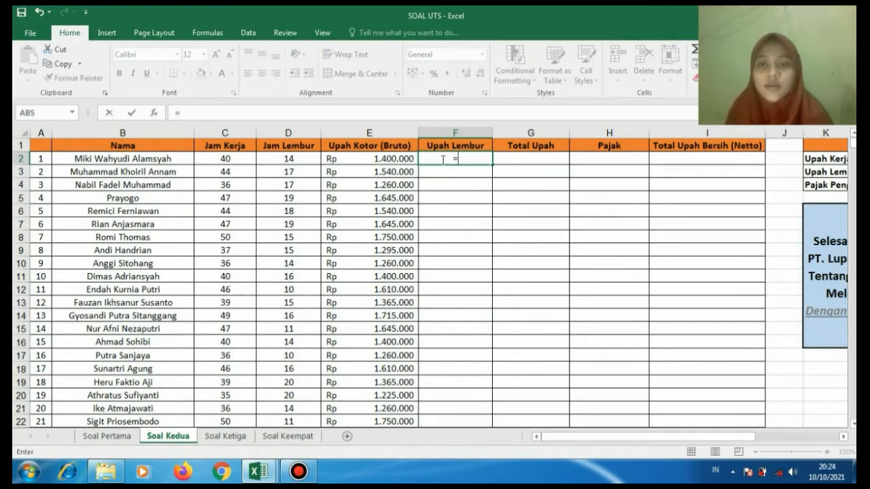
pyautogui.click(301, 158)
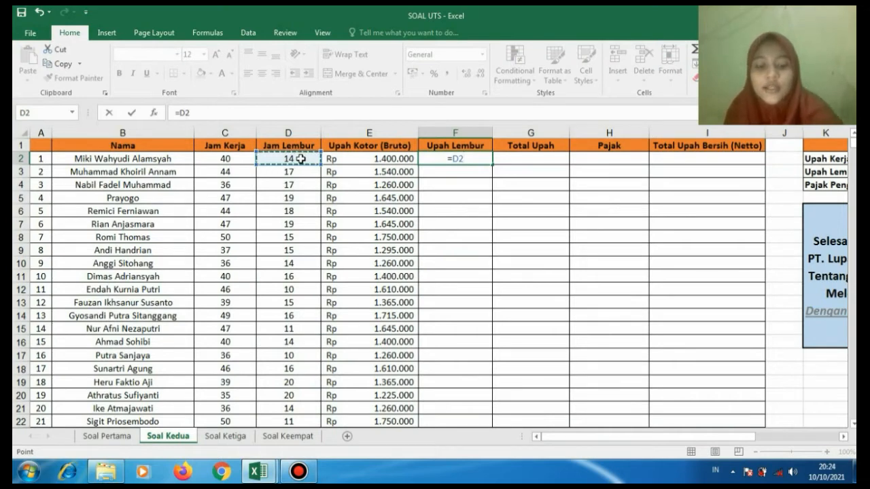
pyautogui.write('*')
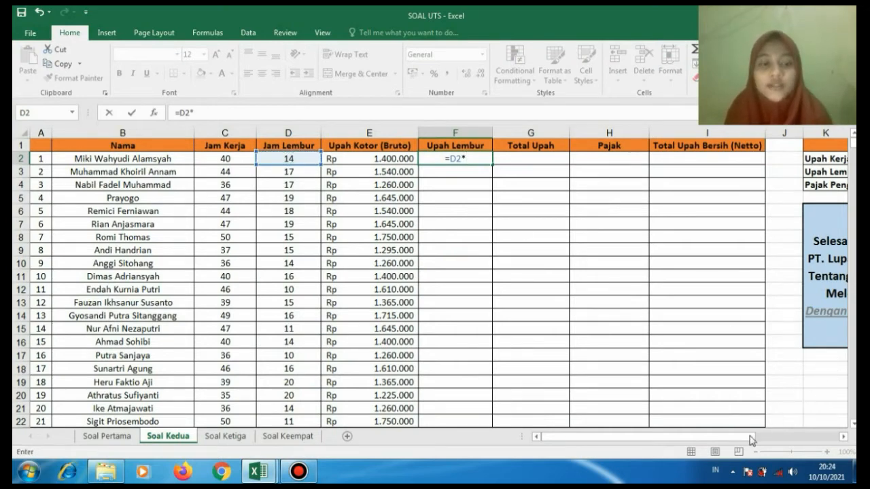
pyautogui.moveTo(751, 441); pyautogui.dragTo(835, 440)
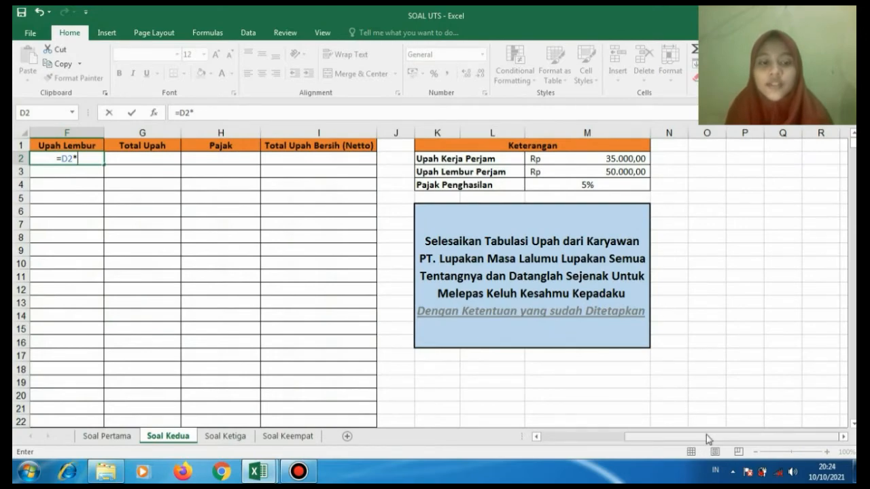
pyautogui.moveTo(707, 439); pyautogui.dragTo(542, 447)
pyautogui.write('5')
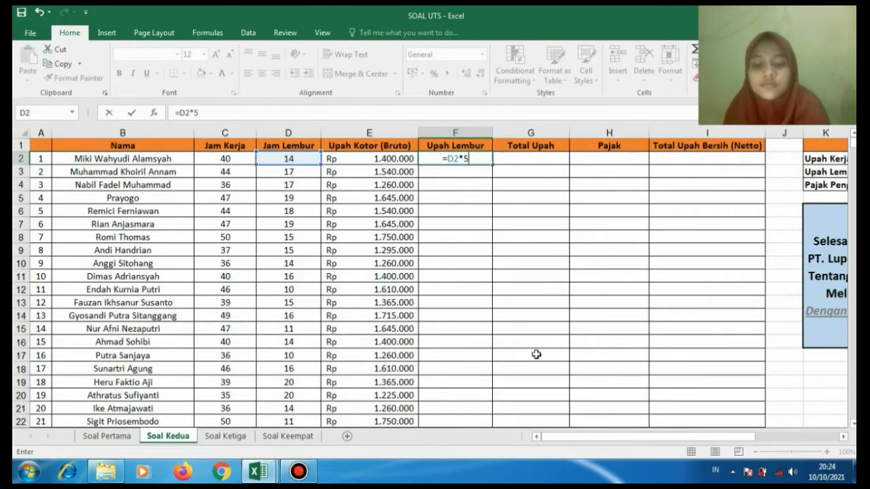
pyautogui.write('0000')
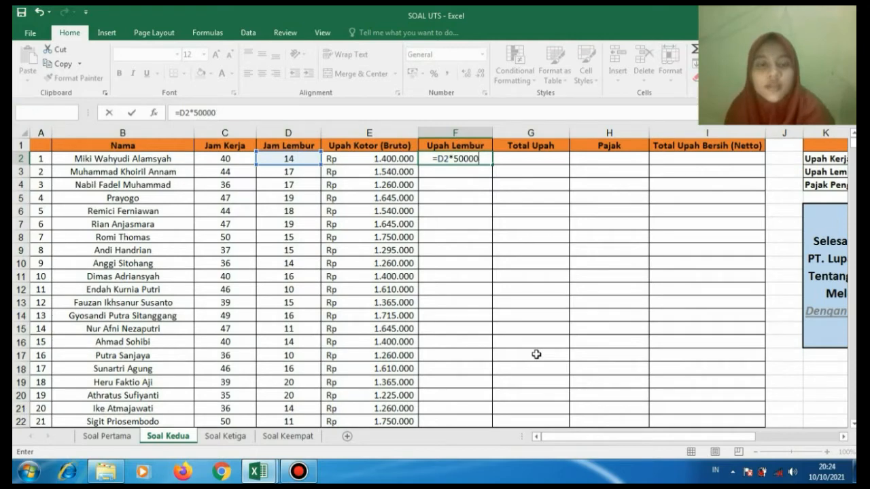
pyautogui.press('Return')
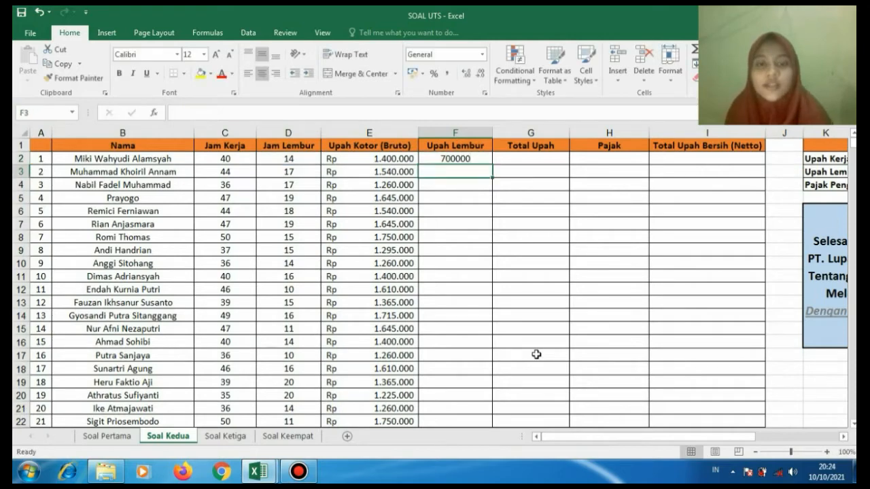
# Fill the Upah Lembur formula down for all employees and format column F as Rupiah accounting without decimals.
pyautogui.click(462, 157)
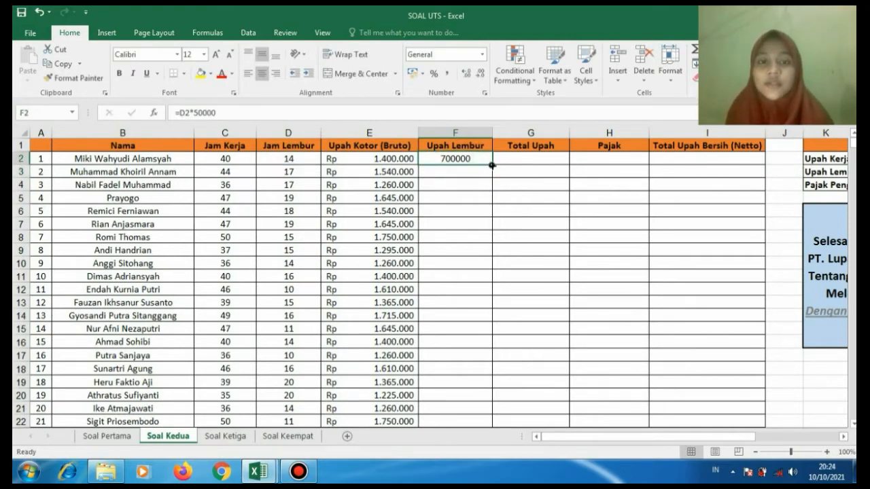
pyautogui.moveTo(493, 165); pyautogui.dragTo(474, 359)
pyautogui.scroll(12, 476, 312)
pyautogui.click(508, 159)
pyautogui.click(455, 133)
pyautogui.click(483, 54)
pyautogui.click(468, 155)
# Calculate the first employee's Total Upah with =E2+F2 in G2 and fill the formula down for all employees.
pyautogui.click(515, 157)
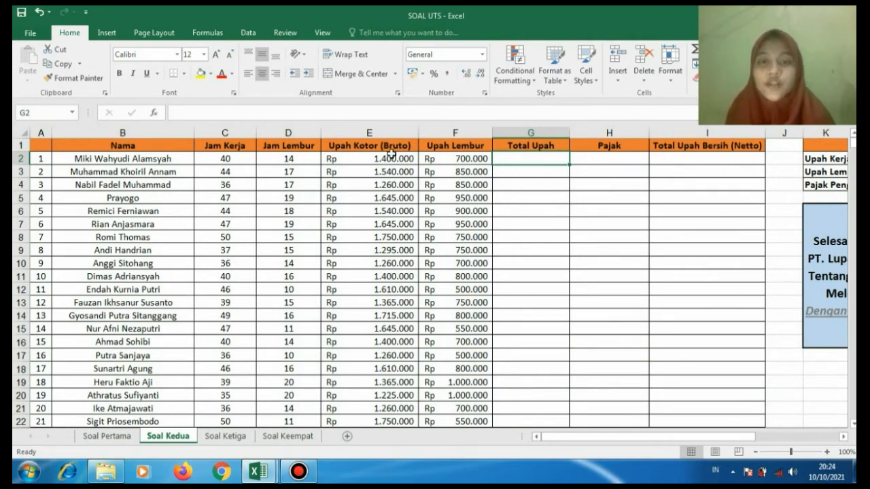
pyautogui.write('=')
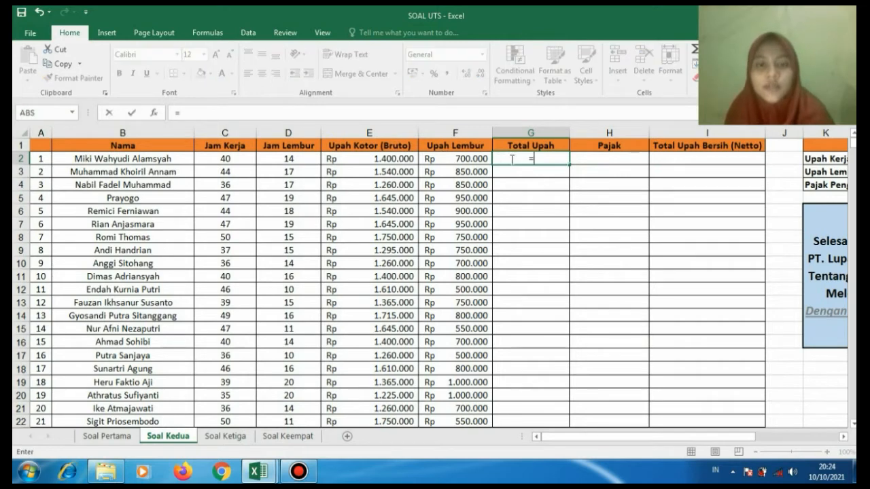
pyautogui.click(365, 160)
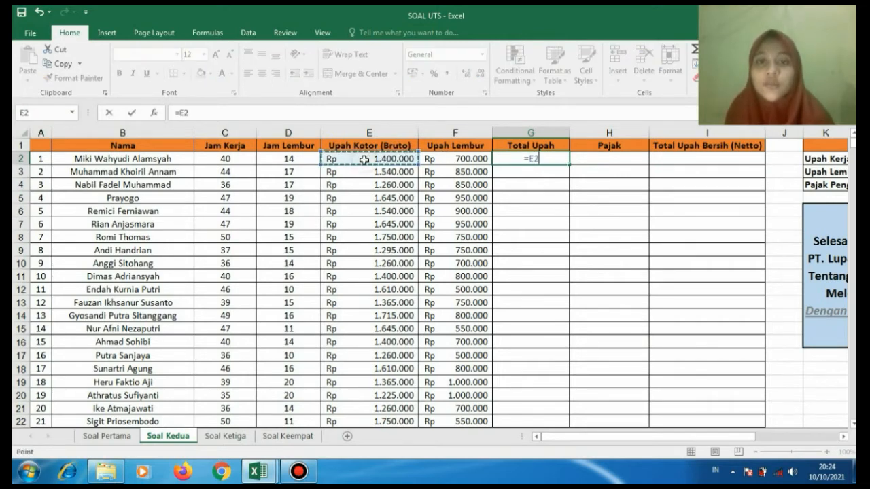
pyautogui.write('+')
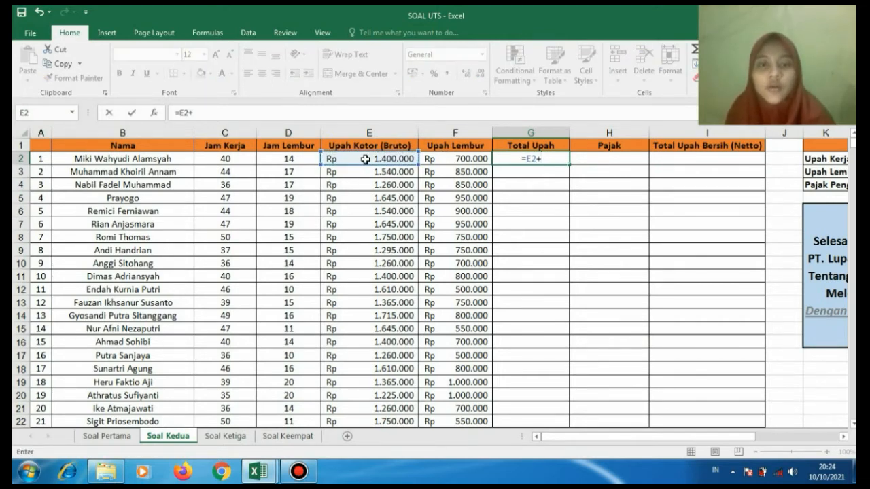
pyautogui.click(434, 160)
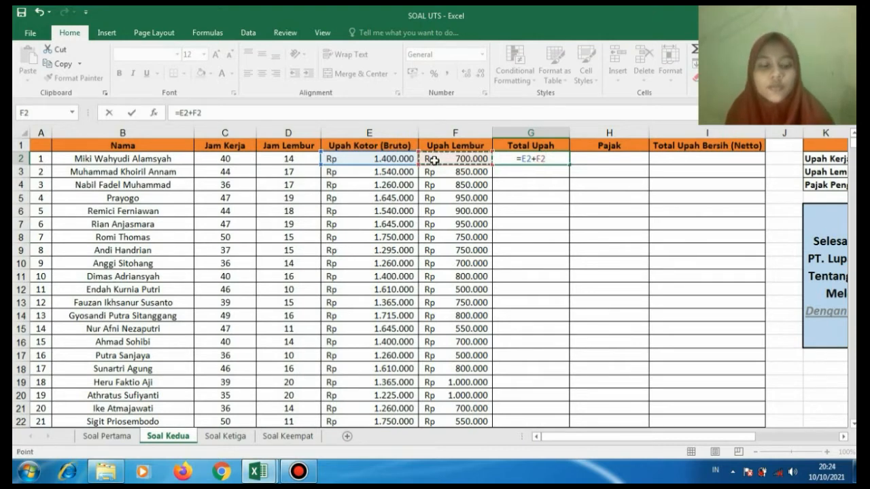
pyautogui.press('Return')
pyautogui.click(552, 159)
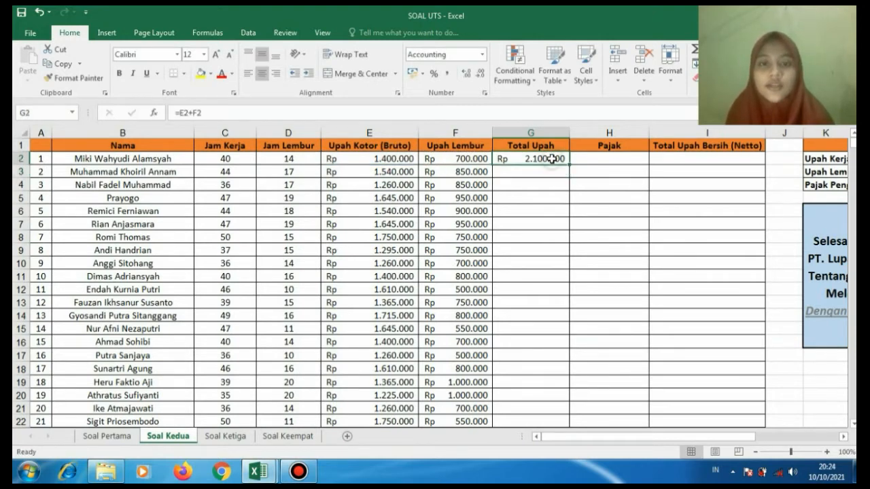
pyautogui.moveTo(570, 167); pyautogui.dragTo(570, 357)
pyautogui.scroll(12, 610, 186)
# Calculate the first employee's Pajak with =G2*5% in H2 and fill the formula down for all employees.
pyautogui.click(614, 161)
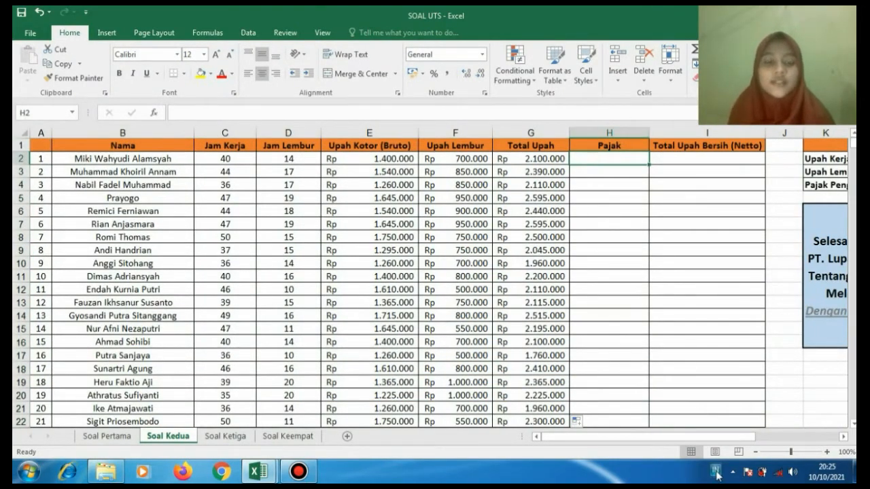
pyautogui.moveTo(726, 436); pyautogui.dragTo(809, 435)
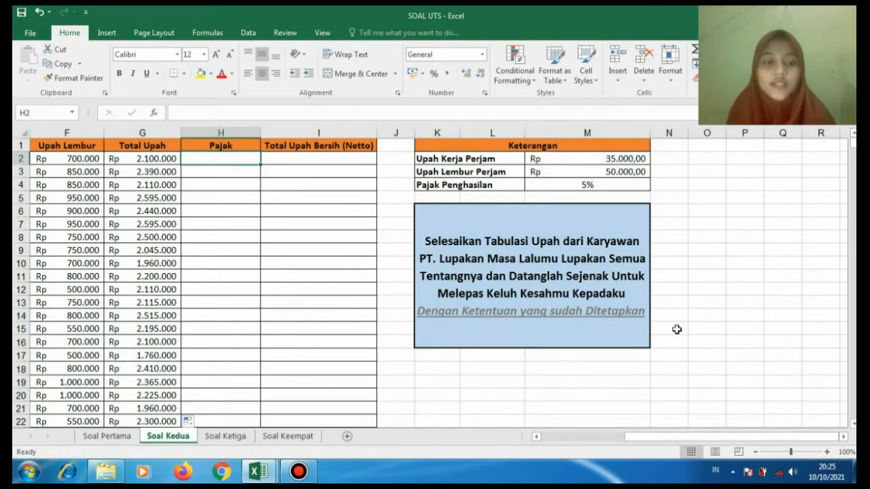
pyautogui.moveTo(696, 436); pyautogui.dragTo(581, 436)
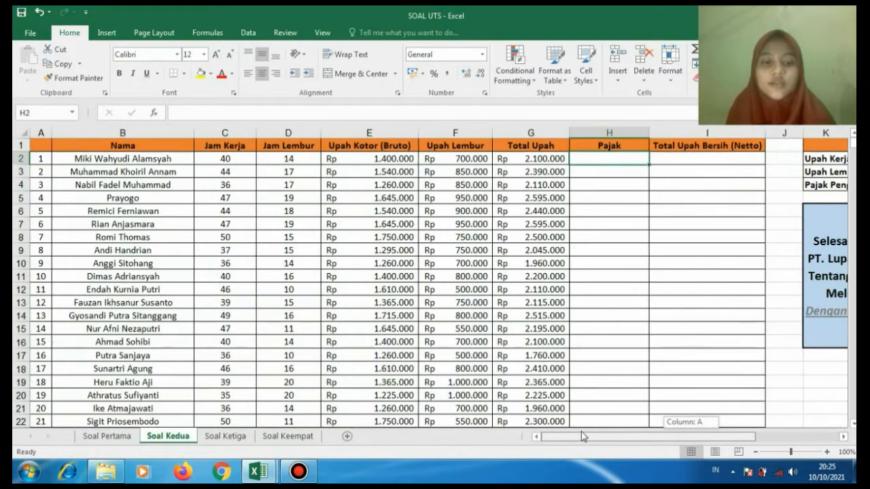
pyautogui.write('=')
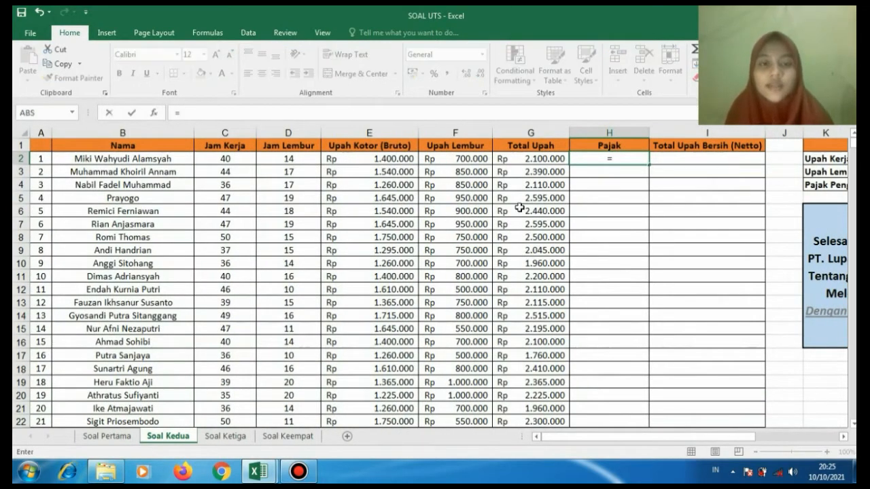
pyautogui.click(529, 159)
pyautogui.write('*')
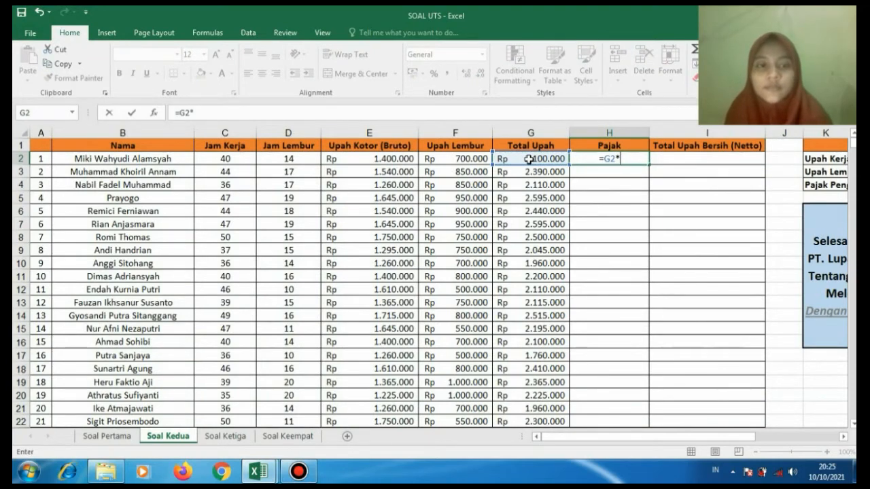
pyautogui.write('5')
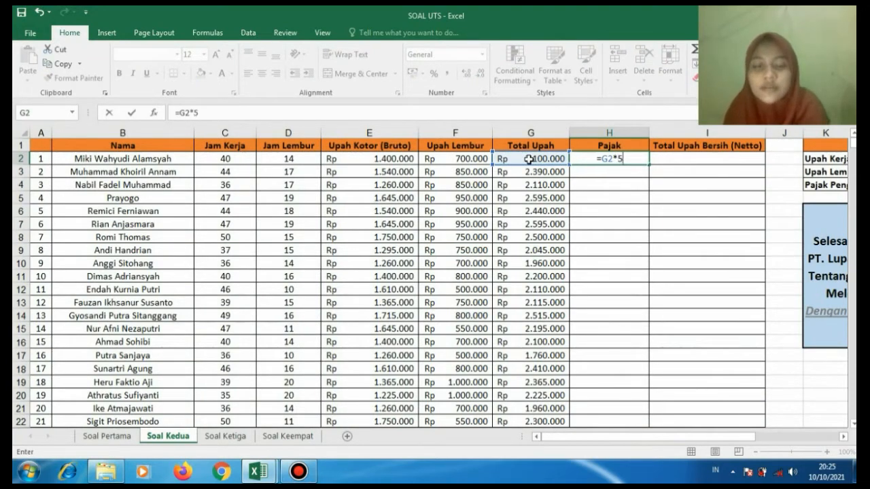
pyautogui.write('%')
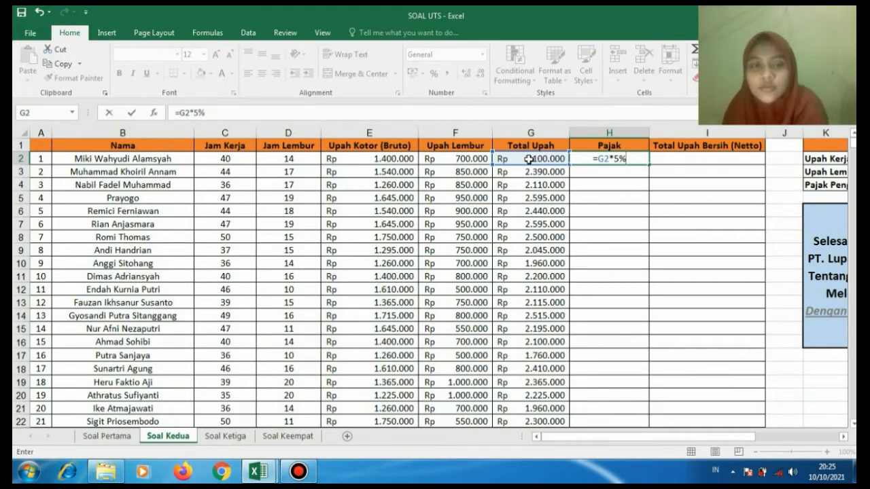
pyautogui.press('Return')
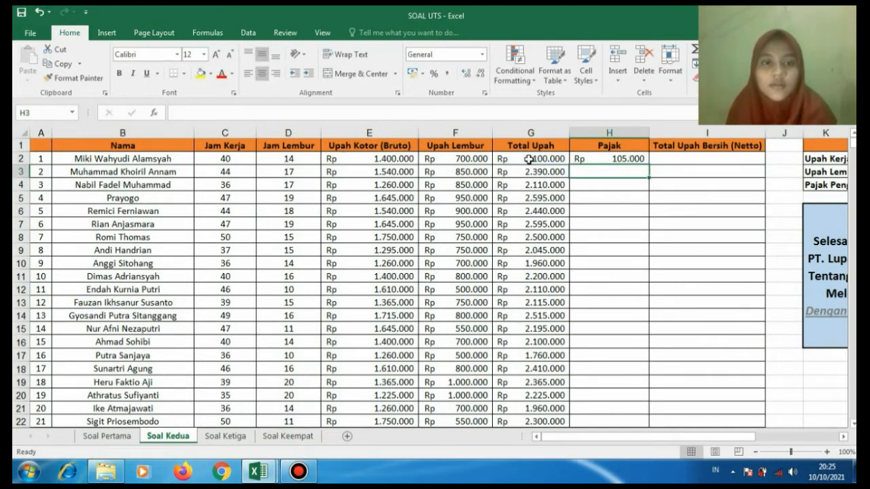
pyautogui.click(614, 158)
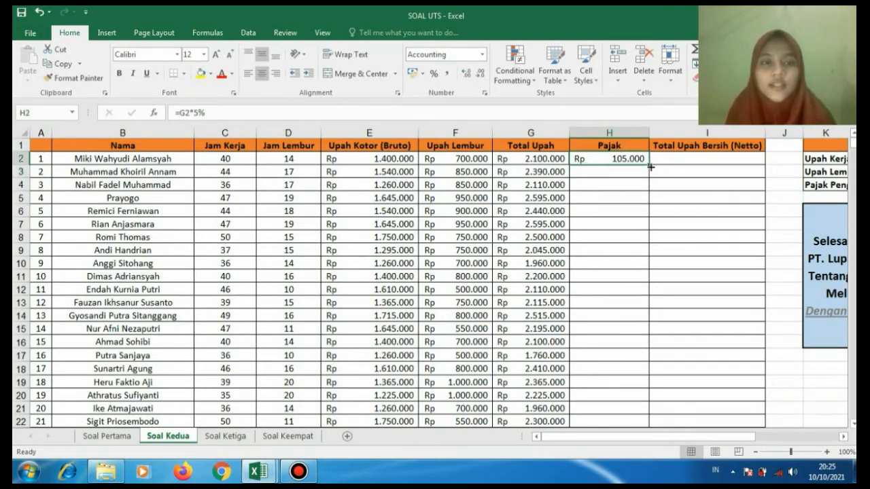
pyautogui.doubleClick(647, 164)
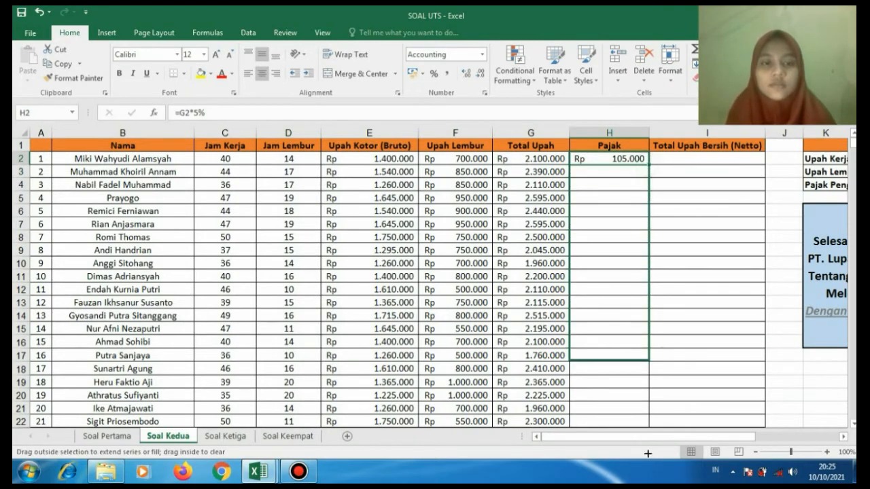
# Calculate the first employee's Total Upah Bersih (Netto) with =G2-H2 in I2 and fill the formula down to row 51.
pyautogui.click(718, 161)
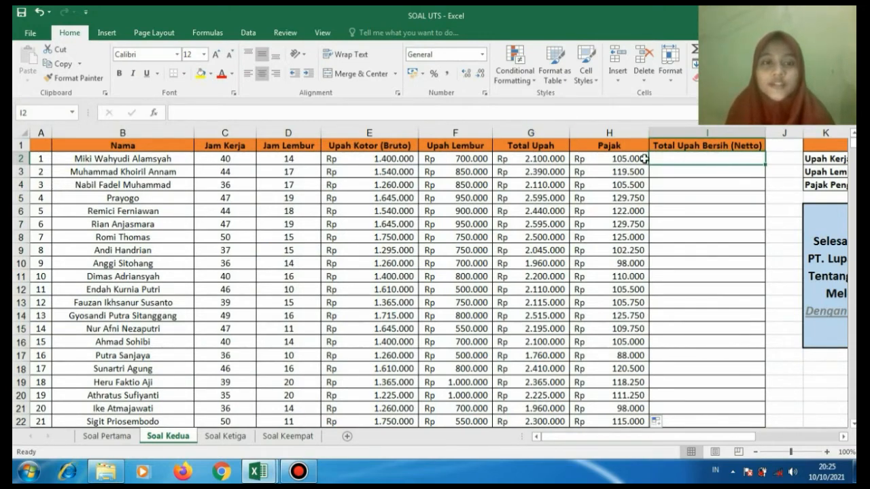
pyautogui.write('=')
pyautogui.click(516, 160)
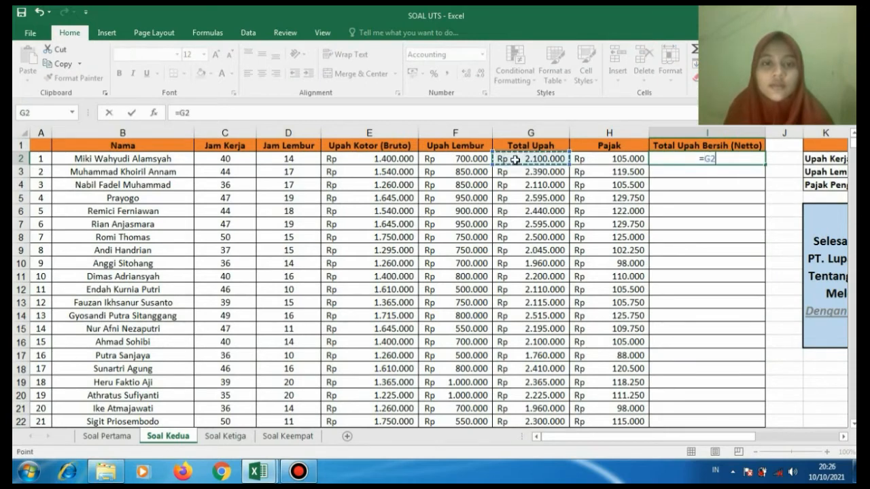
pyautogui.write('-')
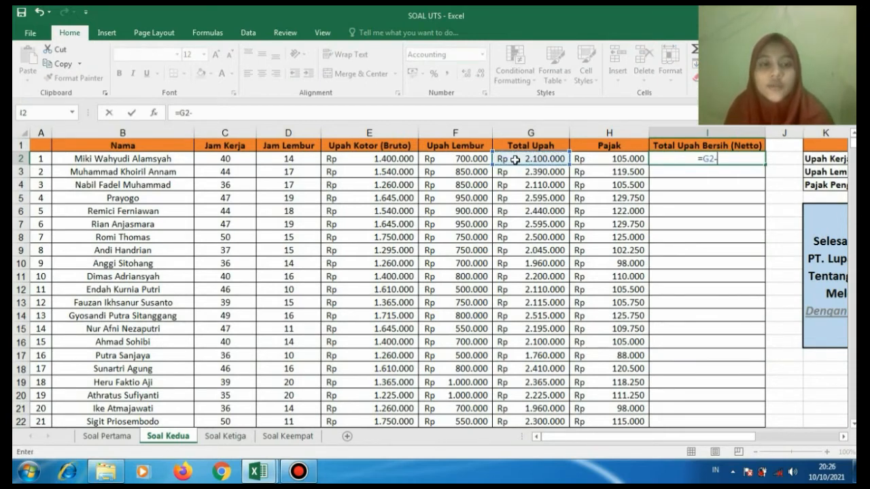
pyautogui.click(590, 159)
pyautogui.press('Return')
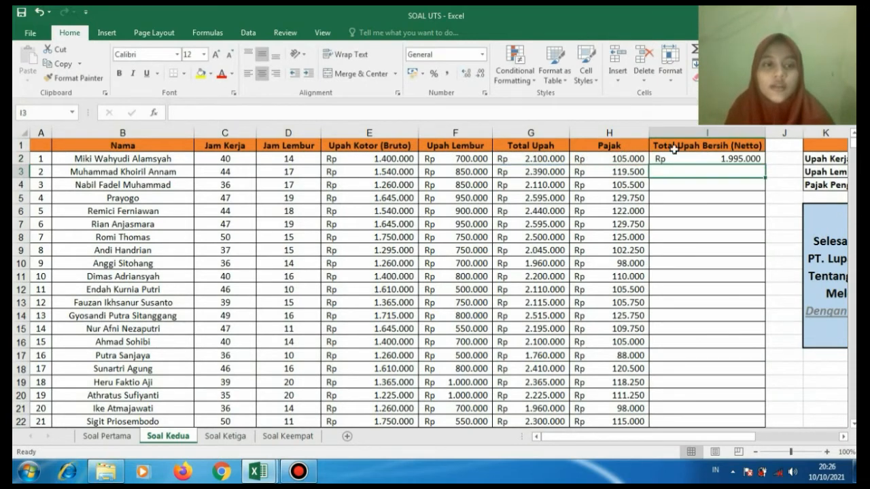
pyautogui.click(712, 158)
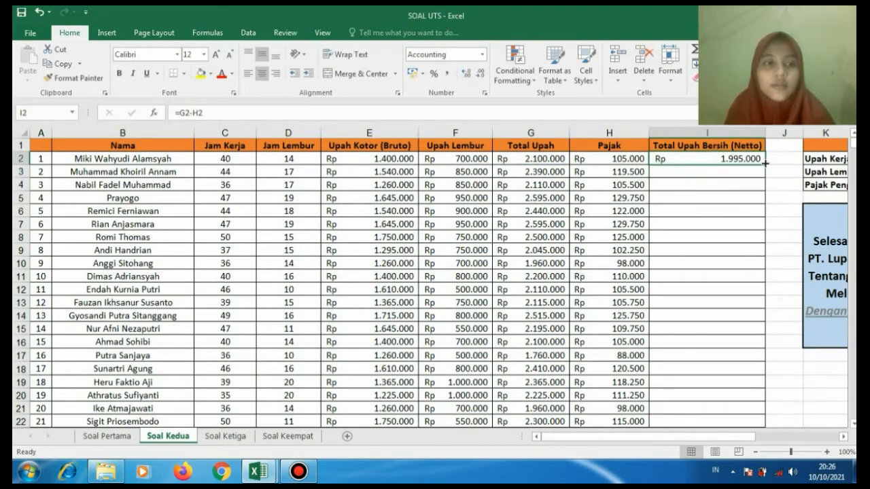
pyautogui.moveTo(765, 164); pyautogui.dragTo(757, 357)
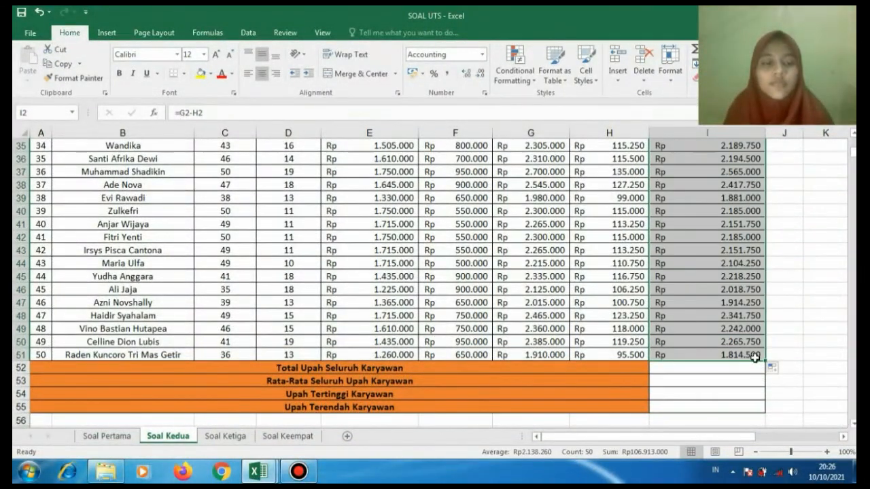
pyautogui.scroll(11, 382, 224)
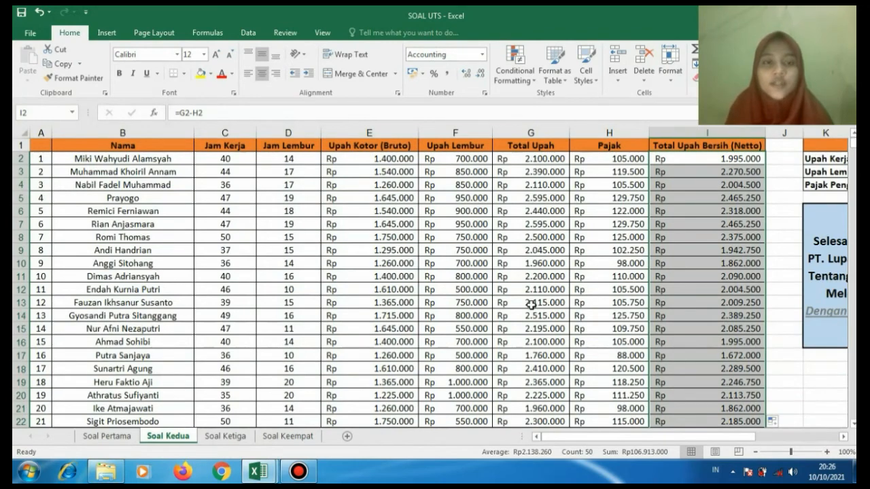
# Calculate Total Upah Seluruh Karyawan in I52 with the SUM of the net wages in I2:I51.
pyautogui.click(853, 424)
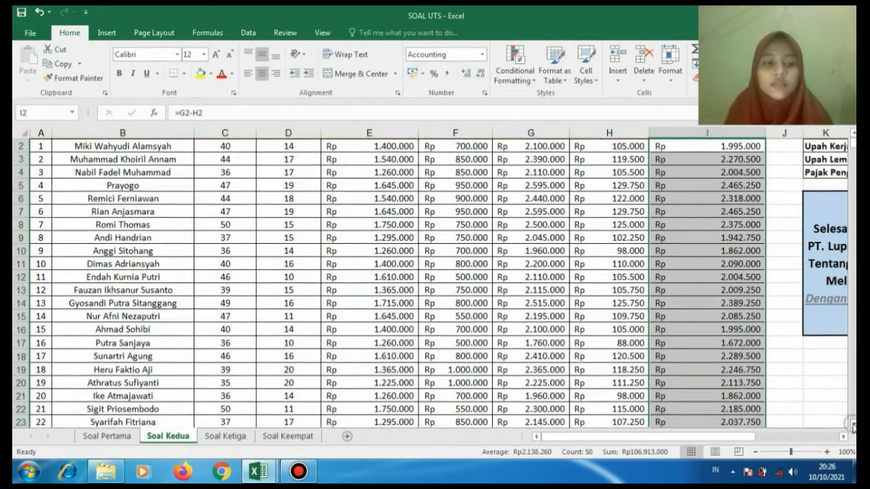
pyautogui.moveTo(853, 424); pyautogui.dragTo(854, 424)
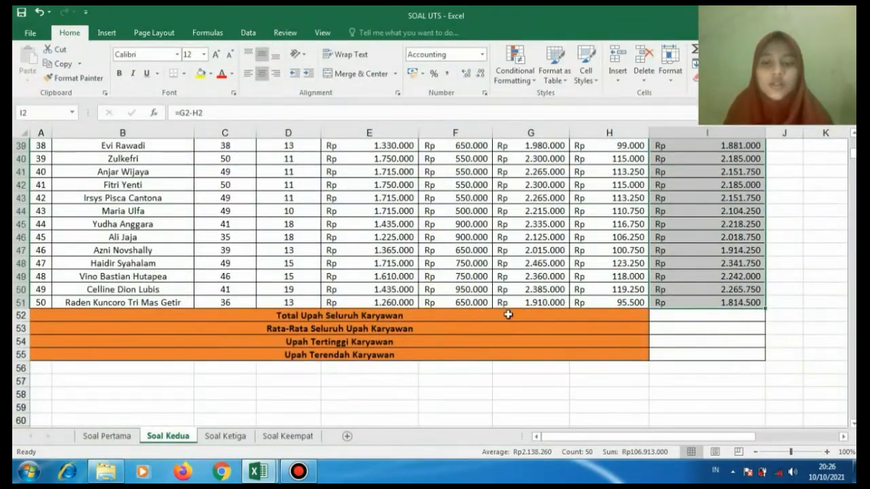
pyautogui.click(699, 316)
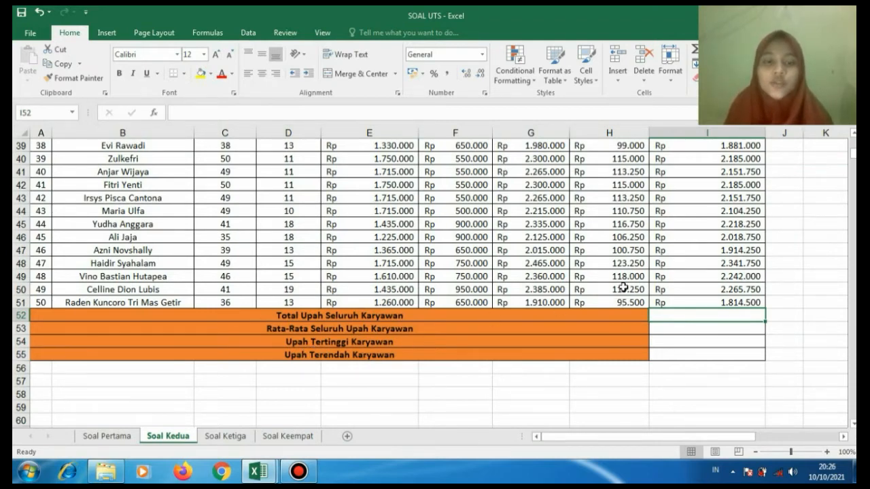
pyautogui.write('=')
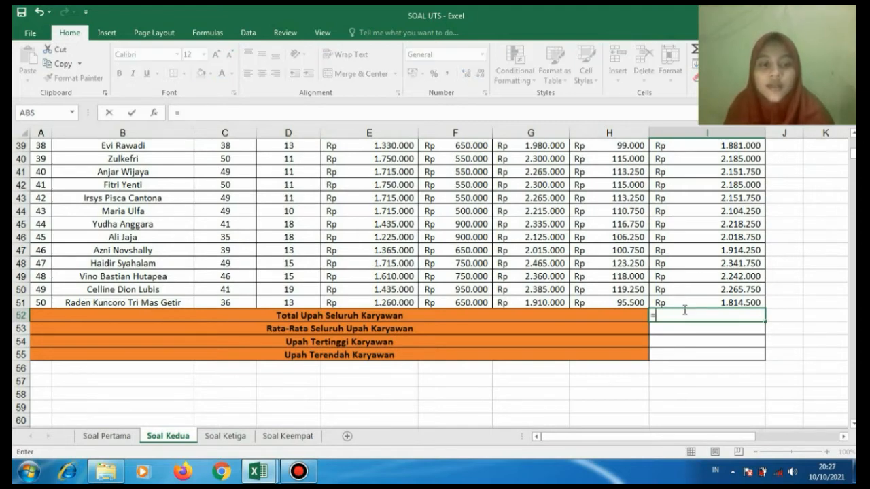
pyautogui.write('SU')
pyautogui.doubleClick(686, 350)
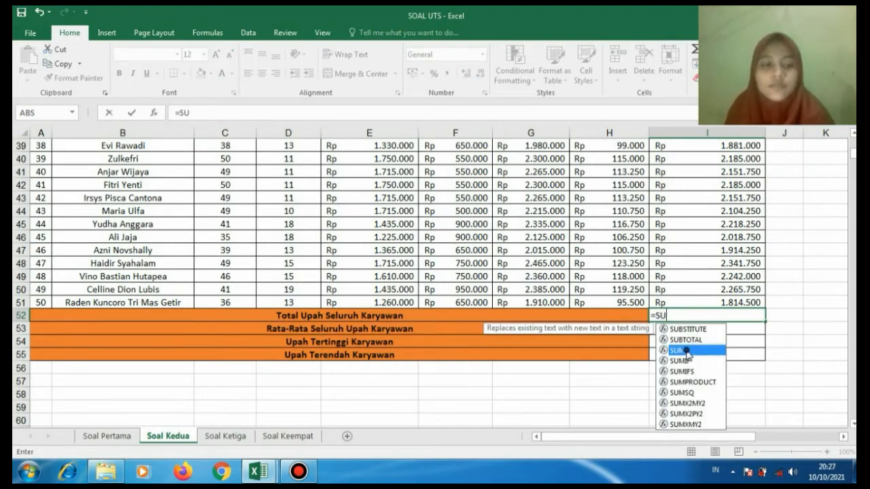
pyautogui.scroll(13, 853, 156)
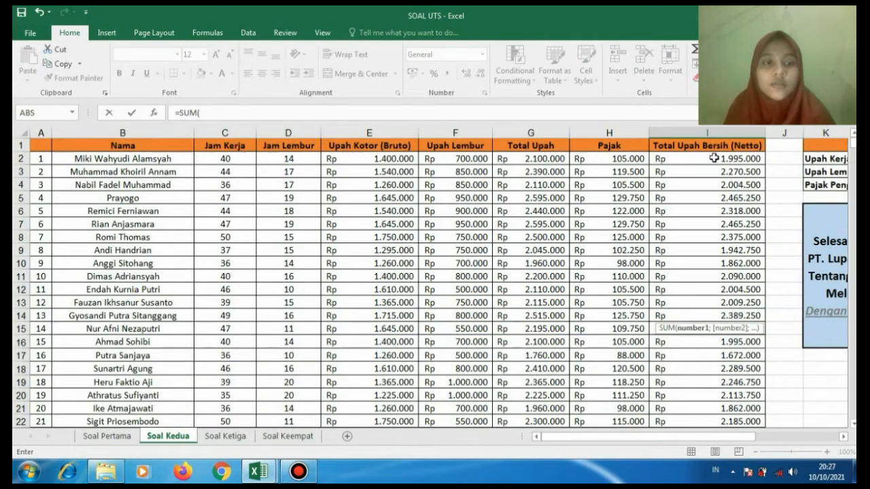
pyautogui.moveTo(714, 158); pyautogui.dragTo(720, 351)
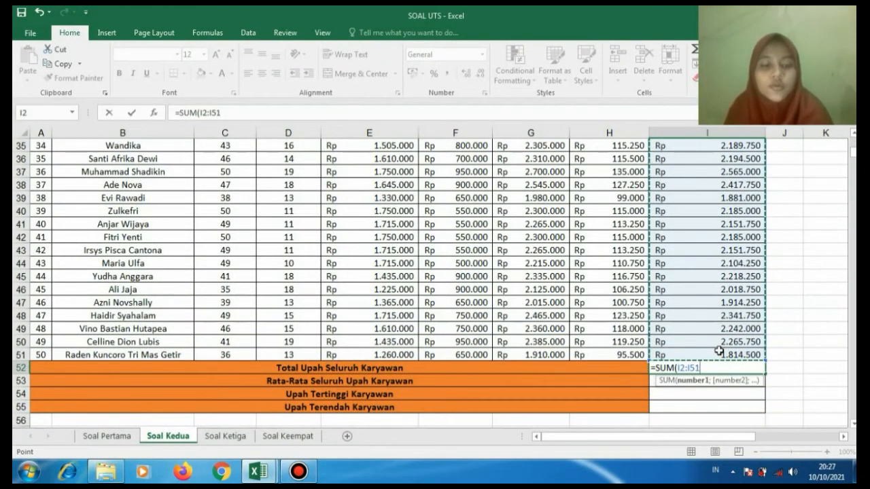
pyautogui.press('Return')
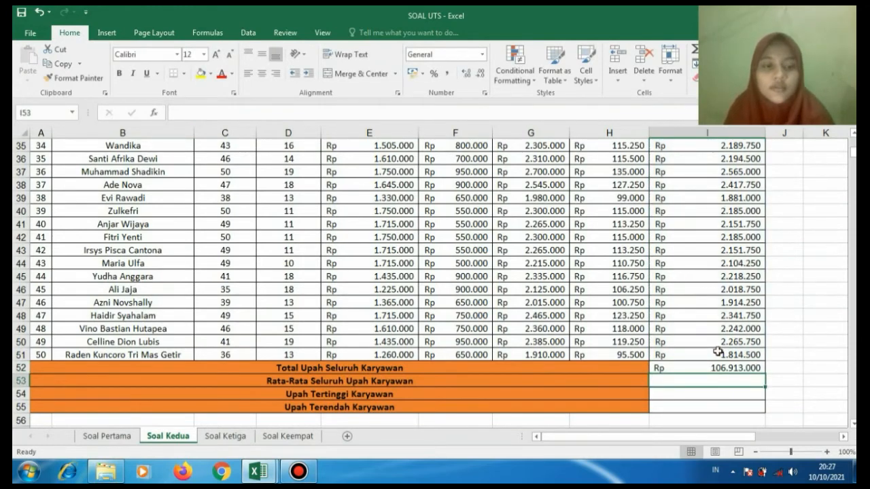
# Calculate Rata-Rata Seluruh Upah Karyawan in I53 with =AVERAGE(I2:I51).
pyautogui.doubleClick(726, 382)
pyautogui.scroll(1, 729, 369)
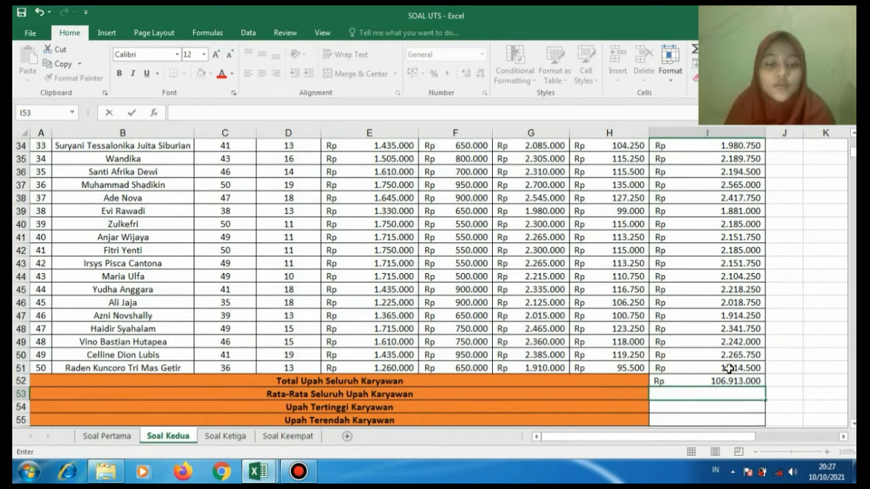
pyautogui.write('=')
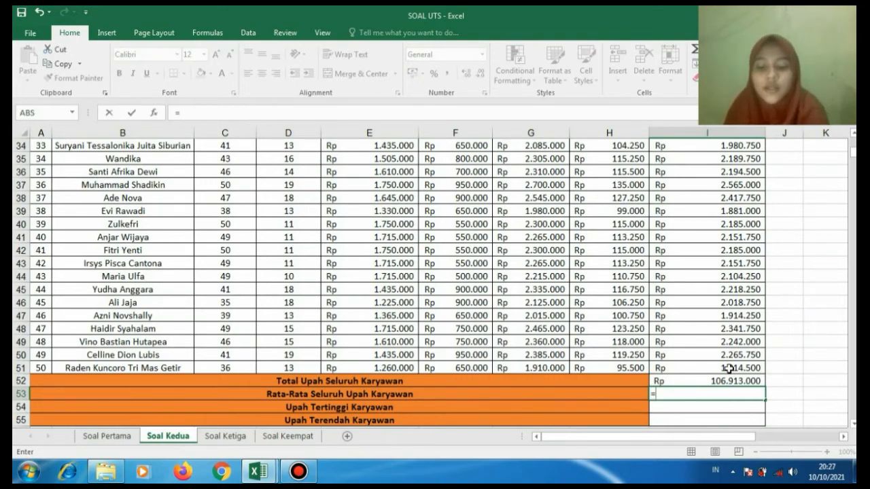
pyautogui.write('AV')
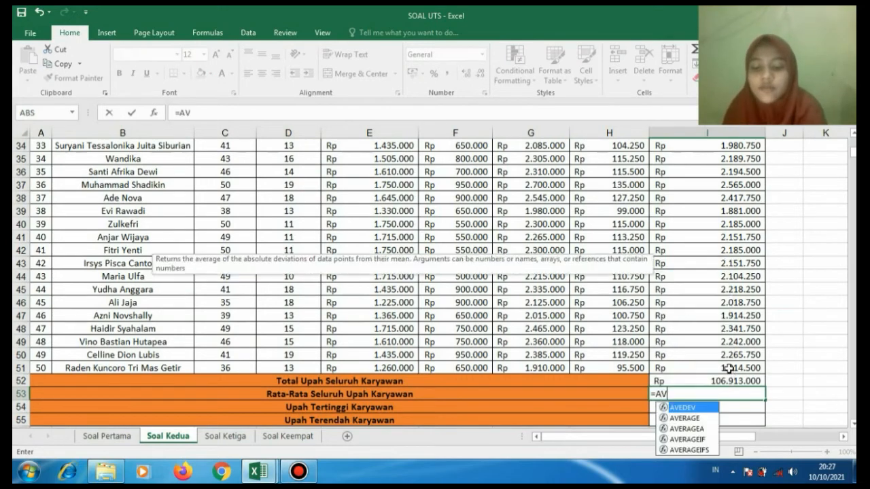
pyautogui.doubleClick(692, 419)
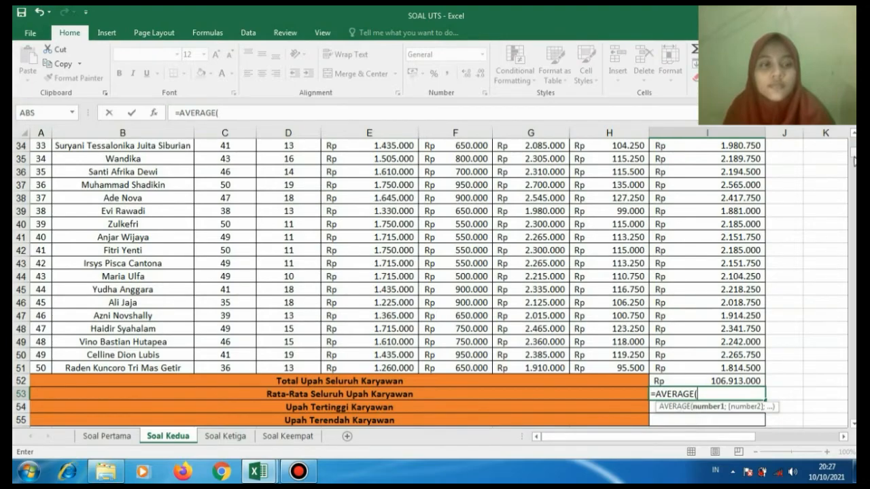
pyautogui.moveTo(854, 160); pyautogui.dragTo(854, 144)
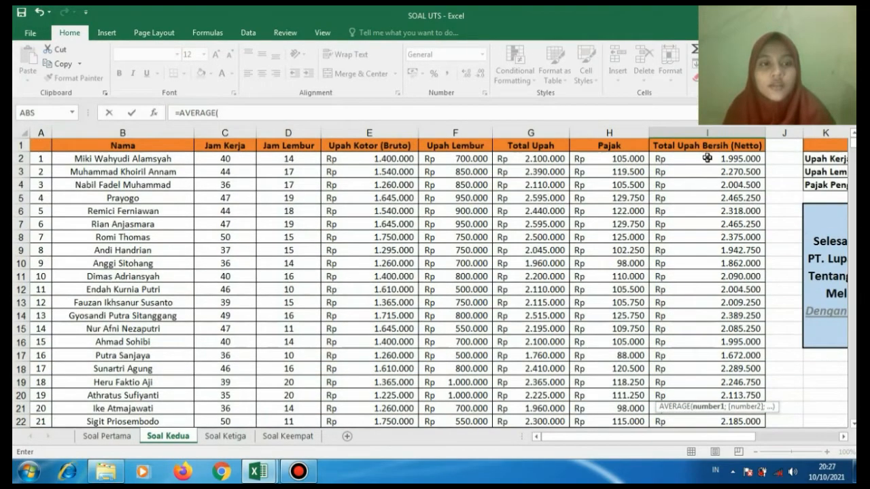
pyautogui.moveTo(708, 156); pyautogui.dragTo(740, 369)
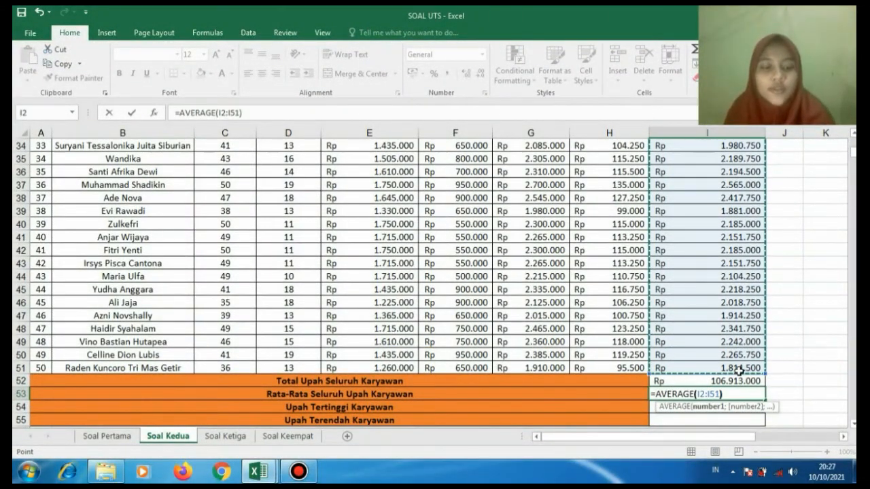
pyautogui.press('Return')
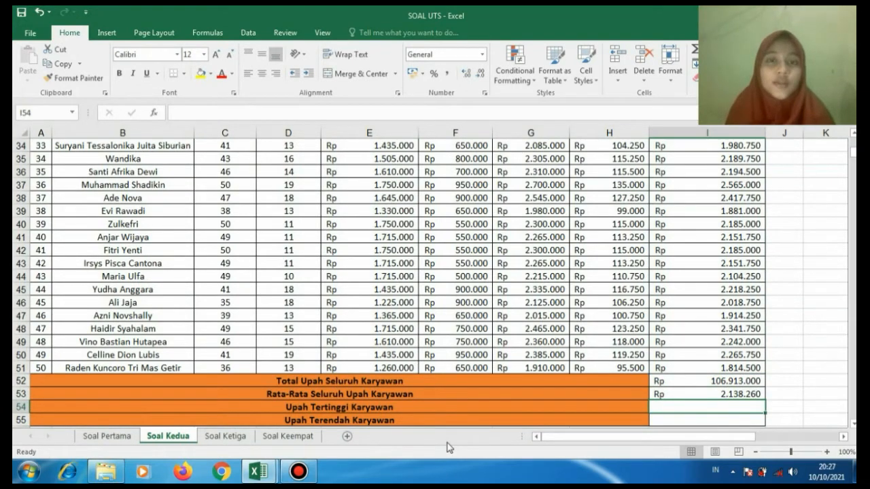
# Find Upah Tertinggi Karyawan in I54 with =MAX(I2:I51).
pyautogui.write('=')
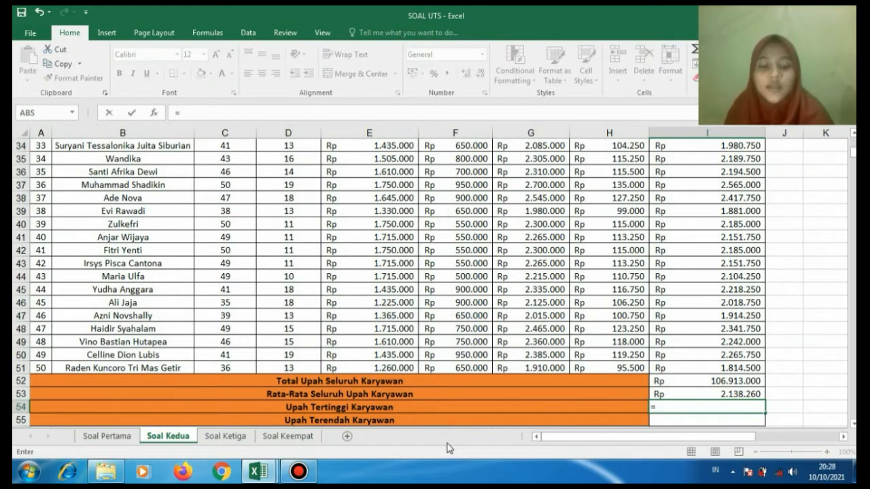
pyautogui.write('MA')
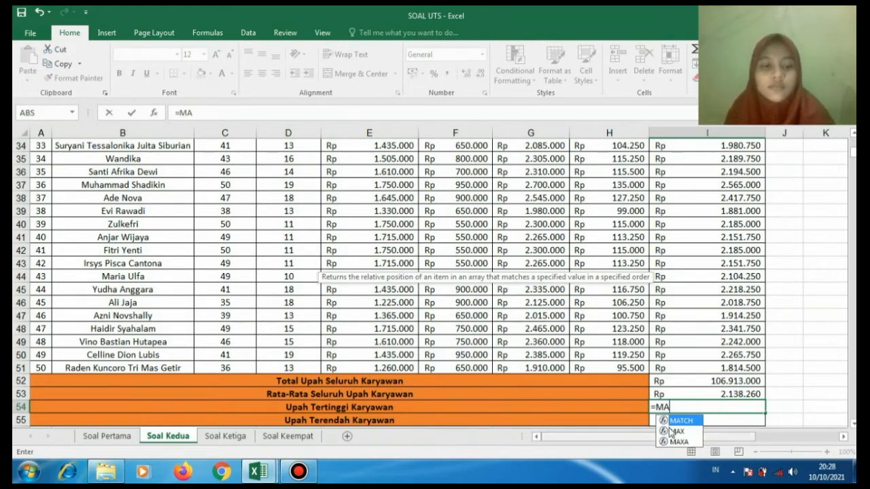
pyautogui.doubleClick(676, 432)
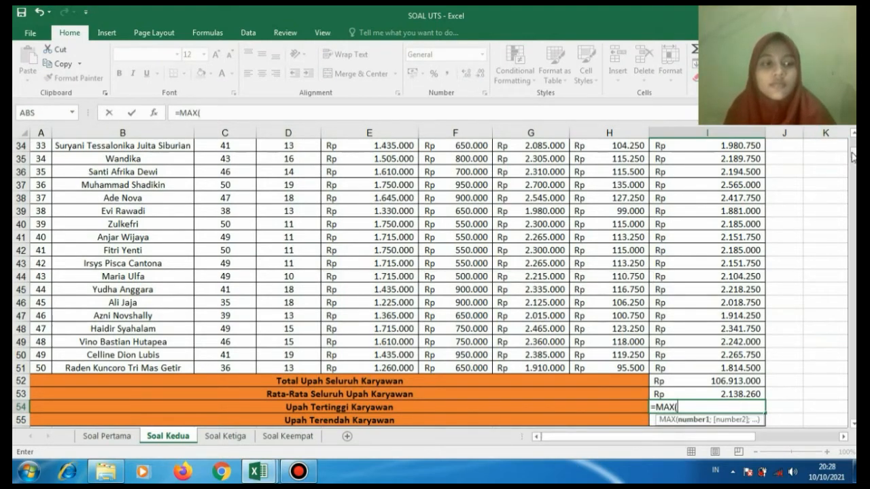
pyautogui.moveTo(853, 156); pyautogui.dragTo(855, 121)
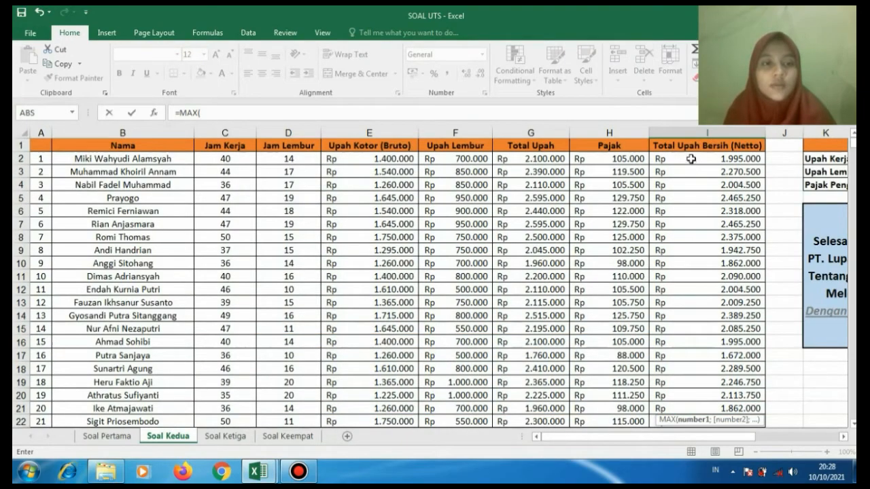
pyautogui.moveTo(690, 160); pyautogui.dragTo(723, 350)
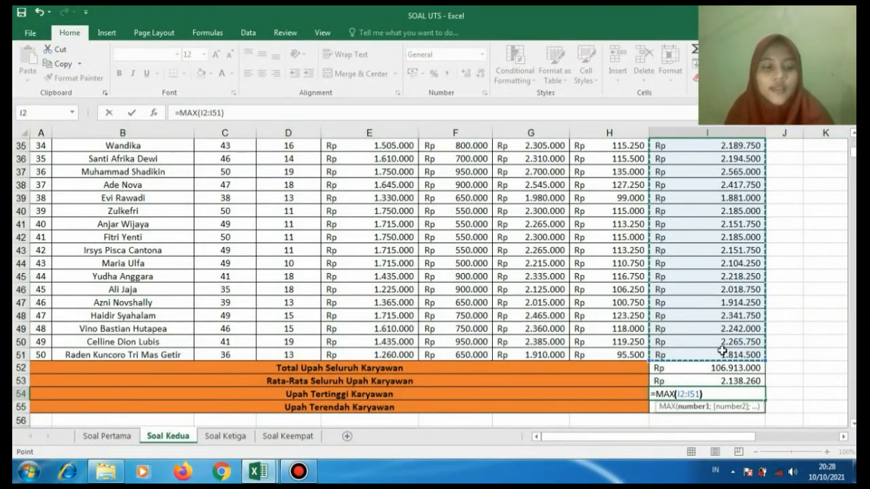
pyautogui.press('Return')
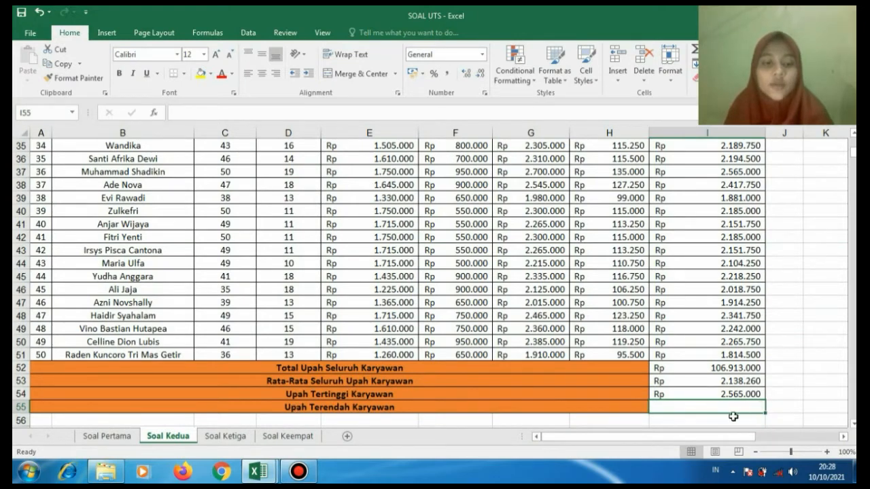
# Find Upah Terendah Karyawan in I55 with =MIN(I2:I51).
pyautogui.write('=')
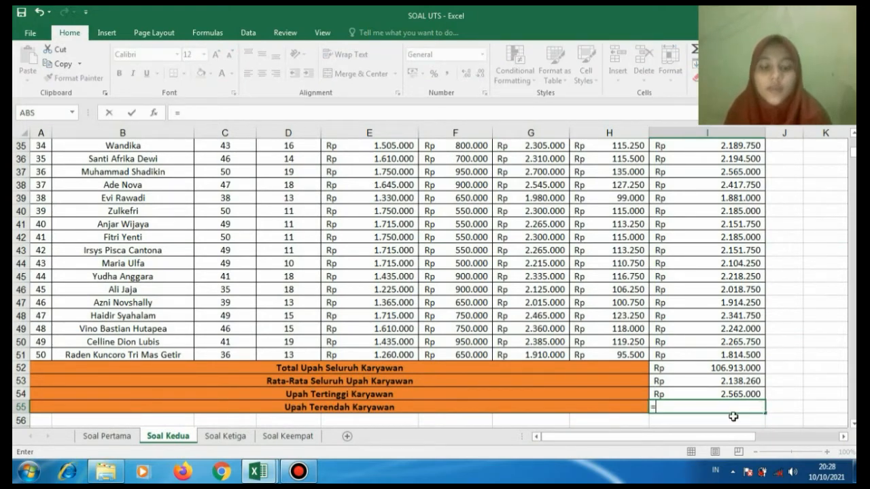
pyautogui.write('MI')
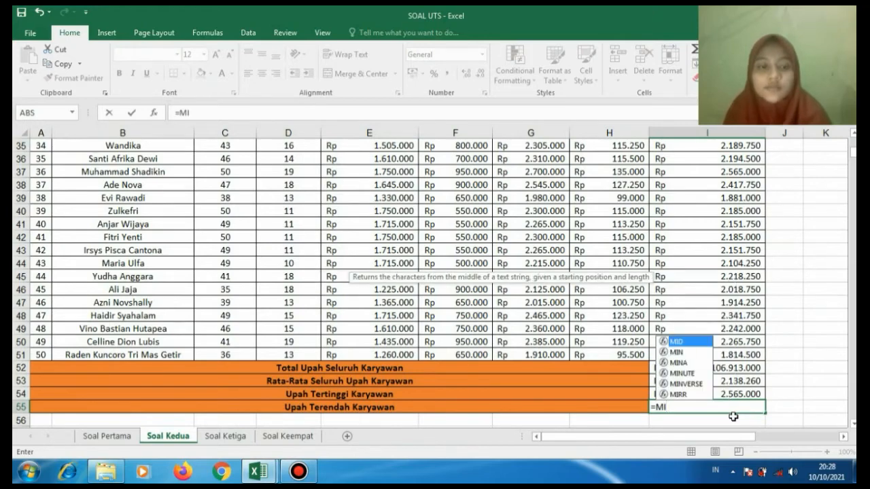
pyautogui.doubleClick(693, 353)
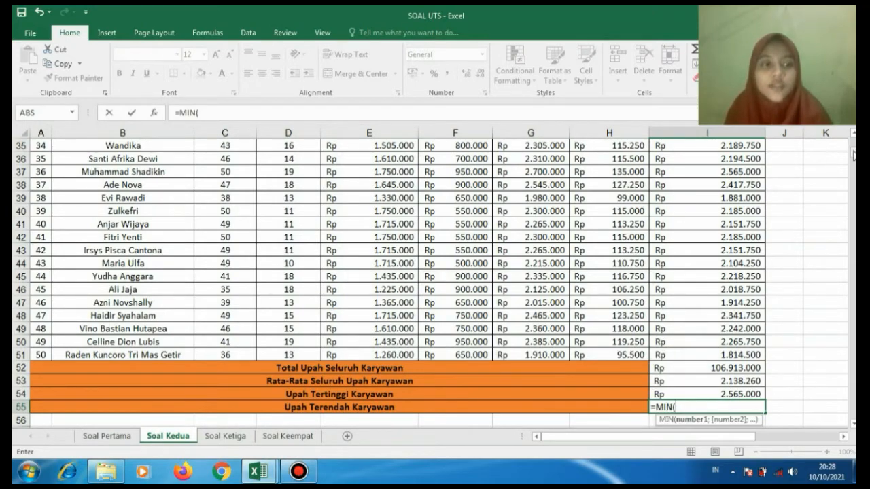
pyautogui.moveTo(853, 151); pyautogui.dragTo(853, 134)
pyautogui.moveTo(724, 160); pyautogui.dragTo(706, 365)
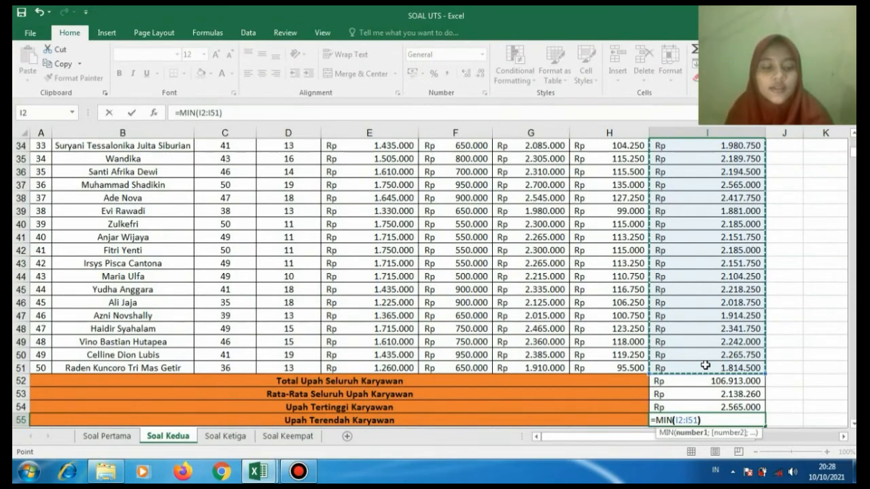
pyautogui.press('Return')
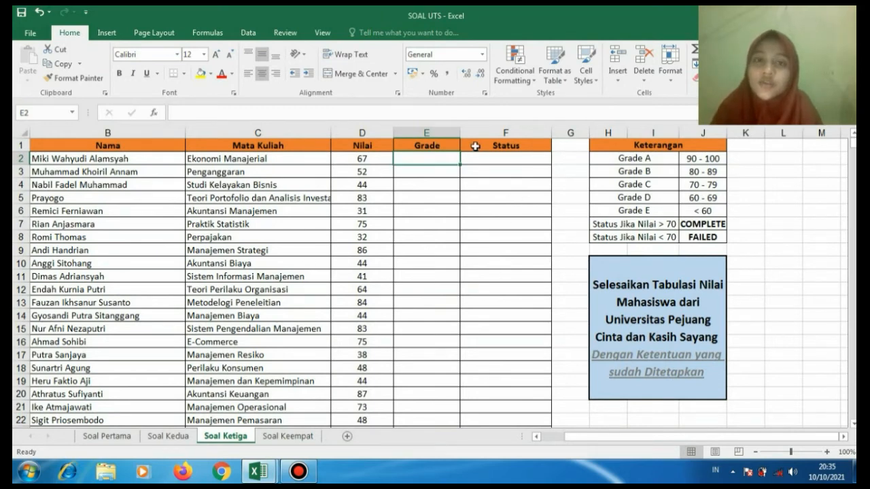
# Review the Grade and Status columns and the grade criteria A to E in the Keterangan table on the Soal Ketiga sheet.
pyautogui.click(438, 148)
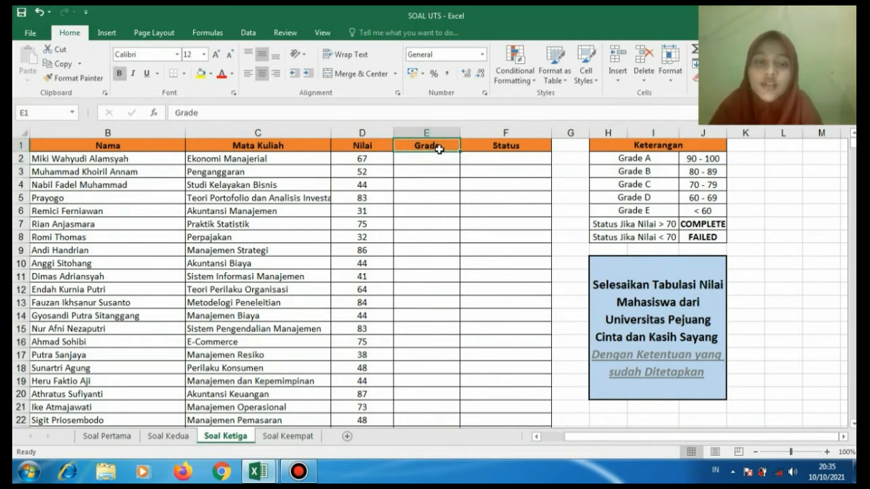
pyautogui.press('Right')
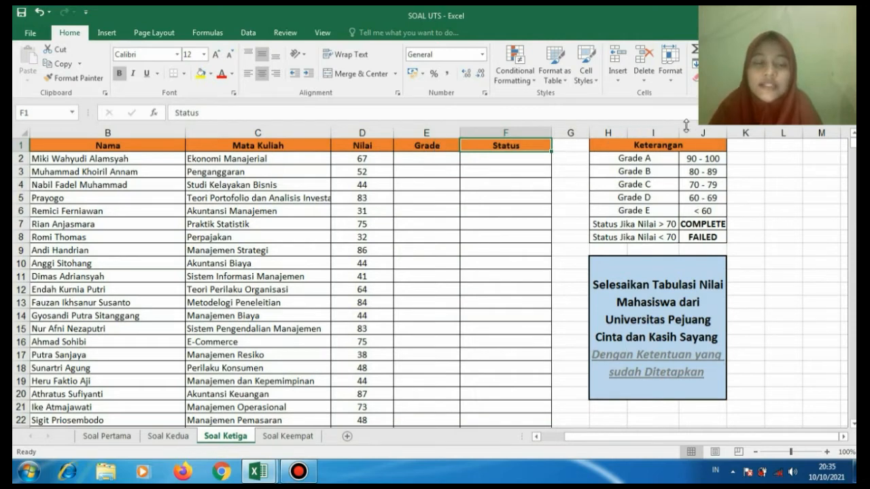
pyautogui.click(653, 158)
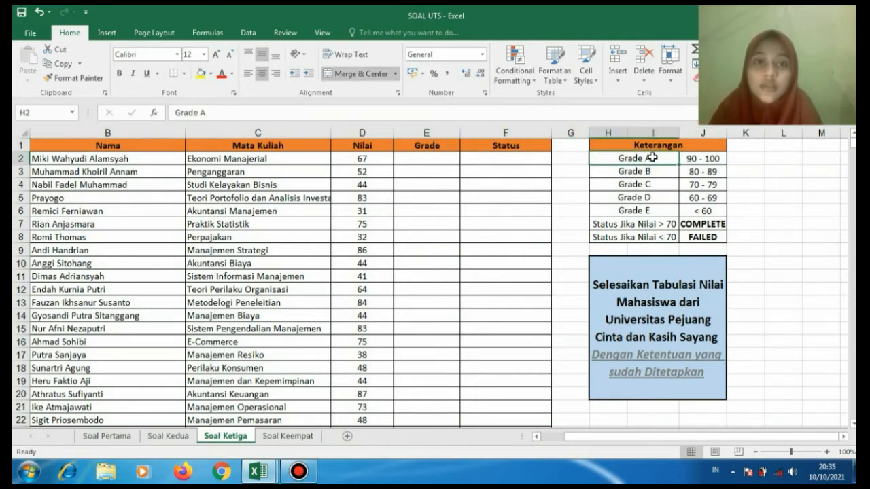
pyautogui.press('Down')
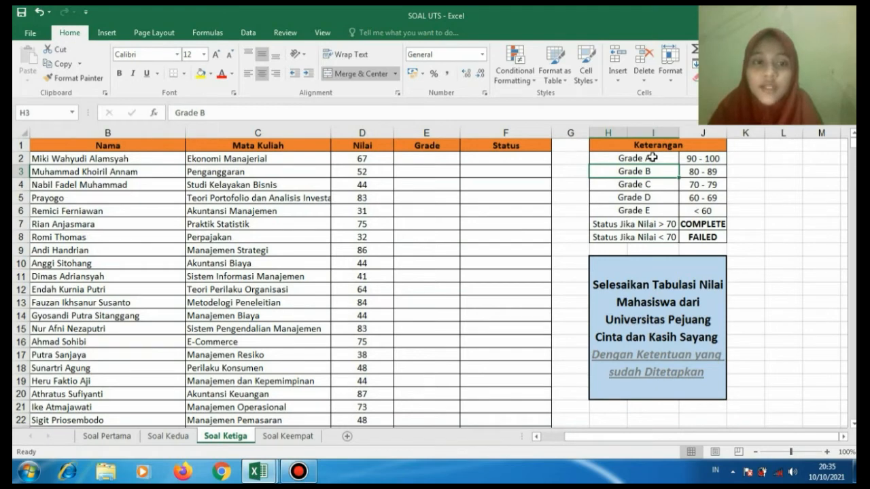
pyautogui.press('Down')
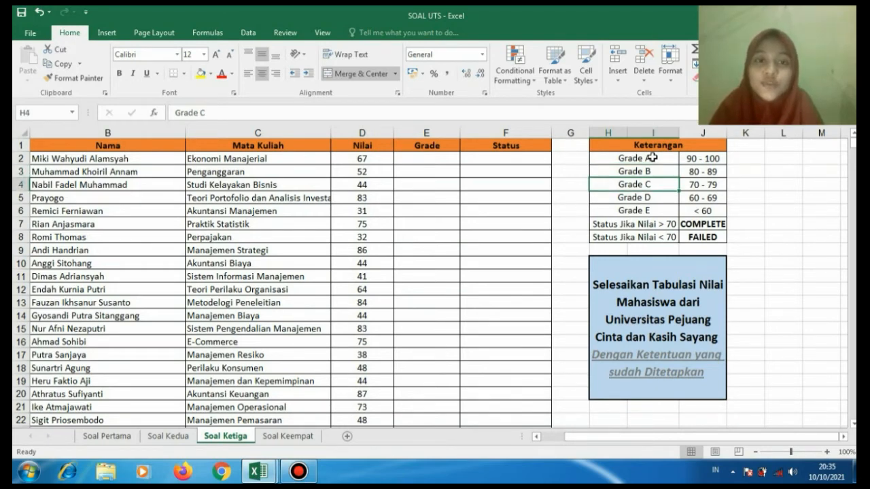
pyautogui.press('Down')
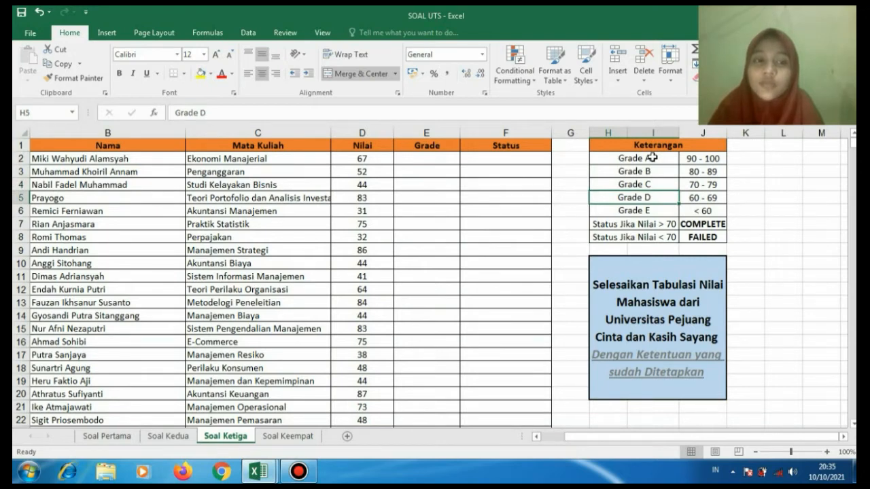
pyautogui.press('Down')
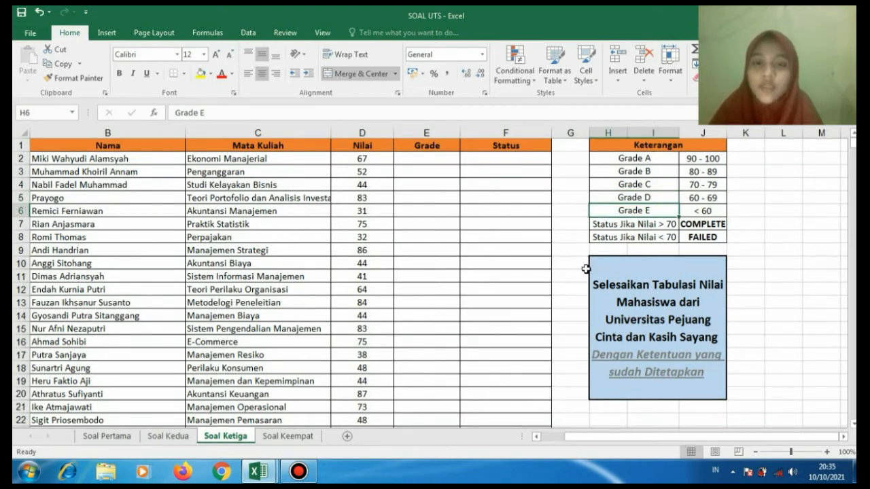
# Enter =IF(D2>=0;IF(D2<=60;"E";IF(D2<=70;"D";IF(D2<=80;"C";IF(D2<=90;"B";"A"))))) in Grade cell E2.
pyautogui.click(435, 157)
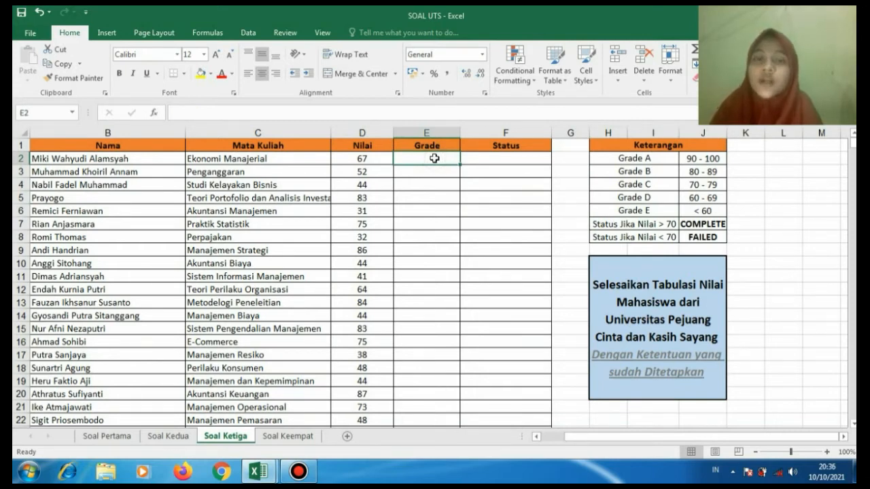
pyautogui.write('=if')
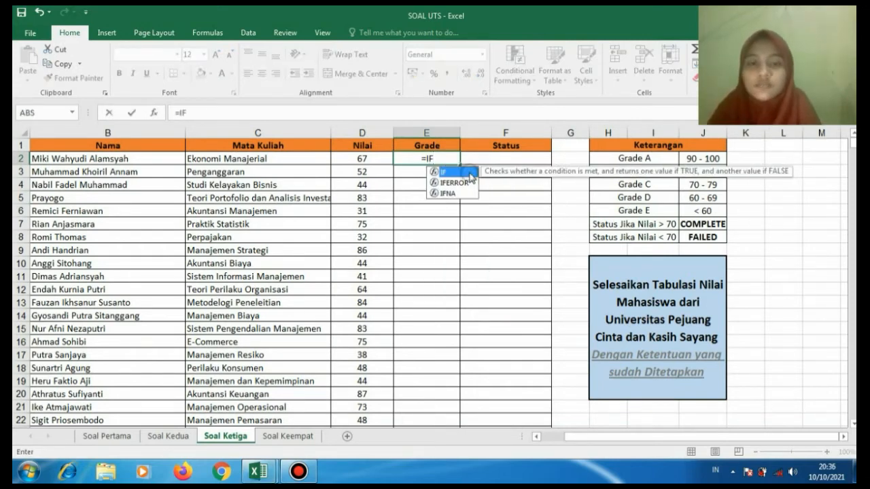
pyautogui.press('Tab')
pyautogui.click(381, 162)
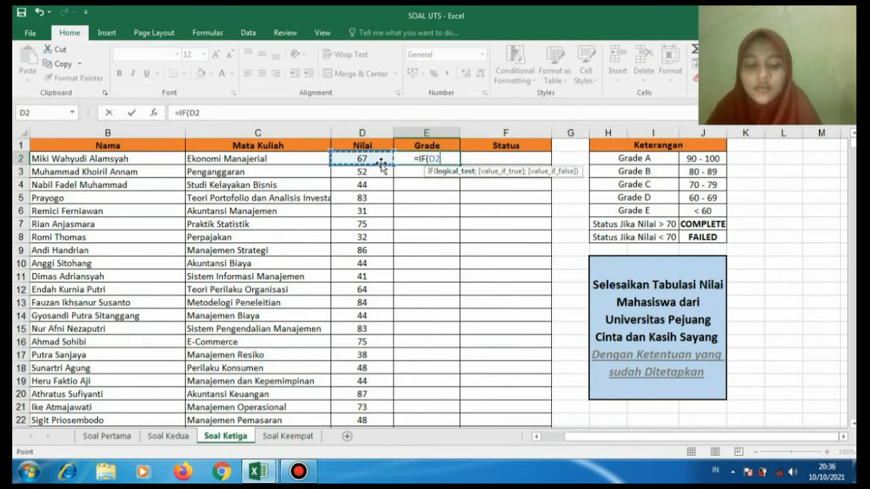
pyautogui.write('>=0;I')
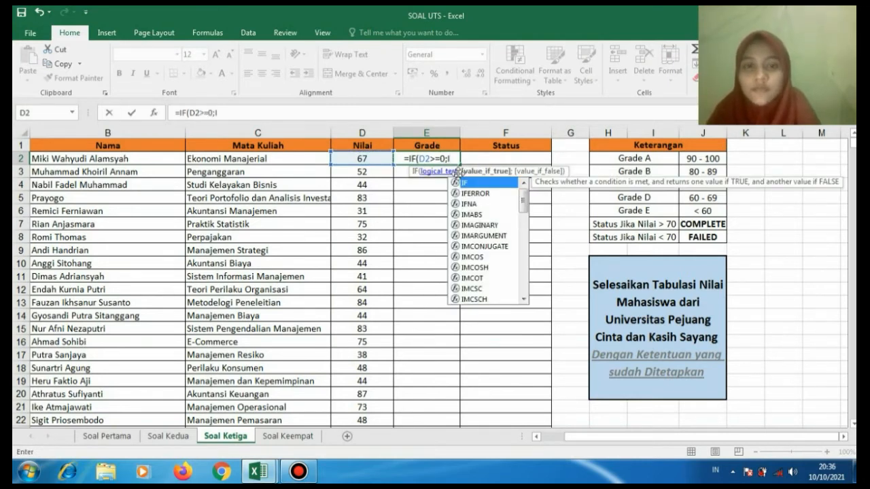
pyautogui.press('Tab')
pyautogui.click(380, 158)
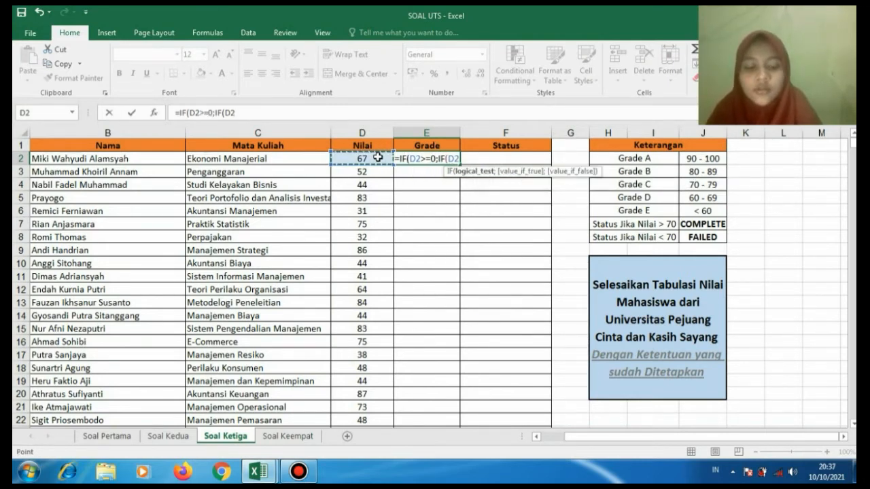
pyautogui.write('<=60')
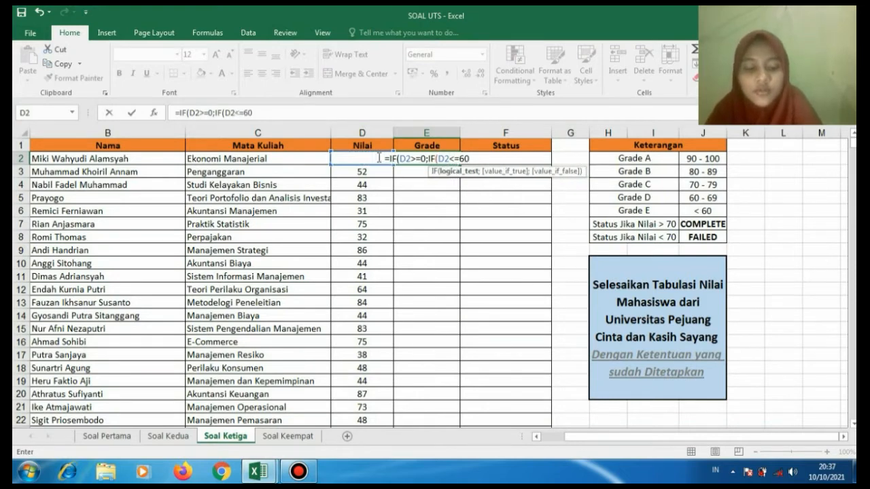
pyautogui.write(';"')
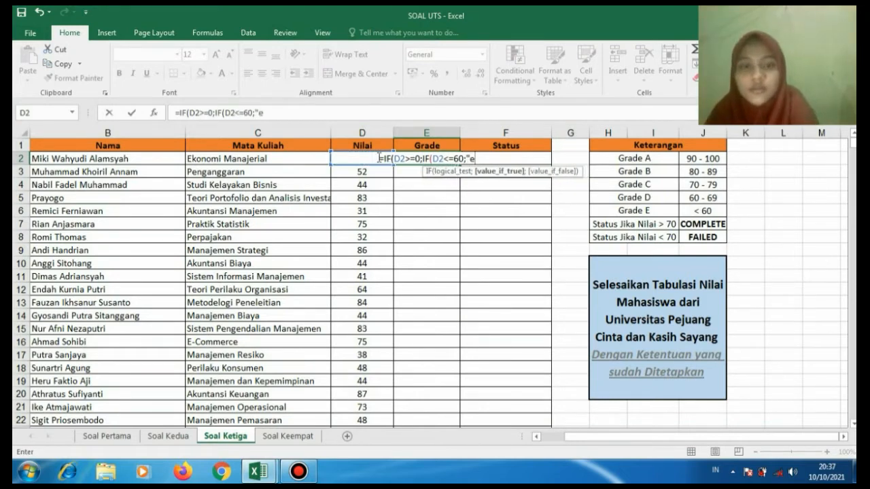
pyautogui.write('E";')
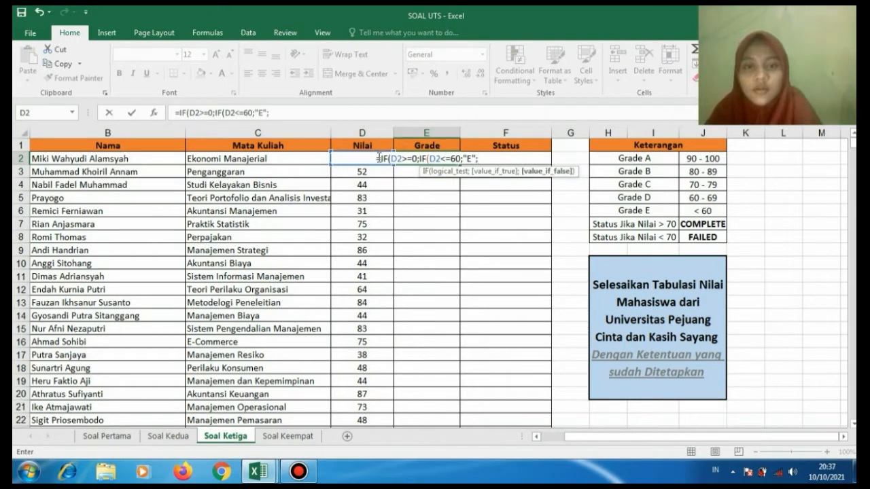
pyautogui.write('IF(D2')
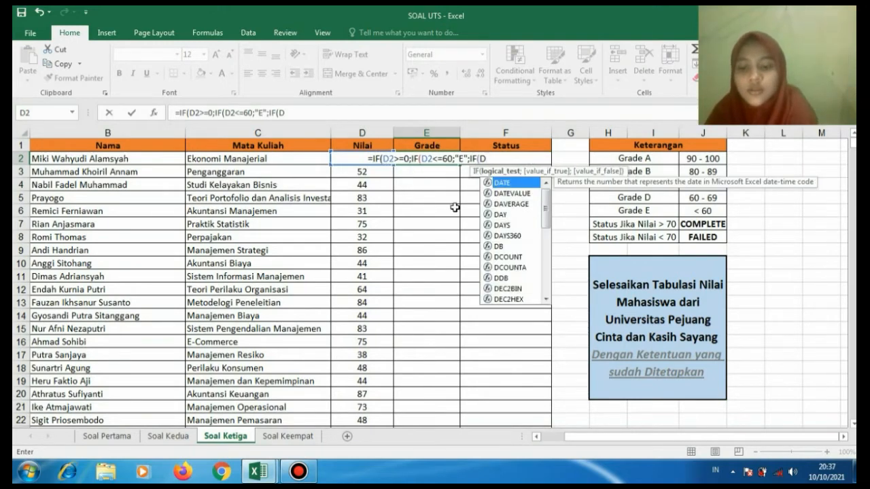
pyautogui.write('<=70')
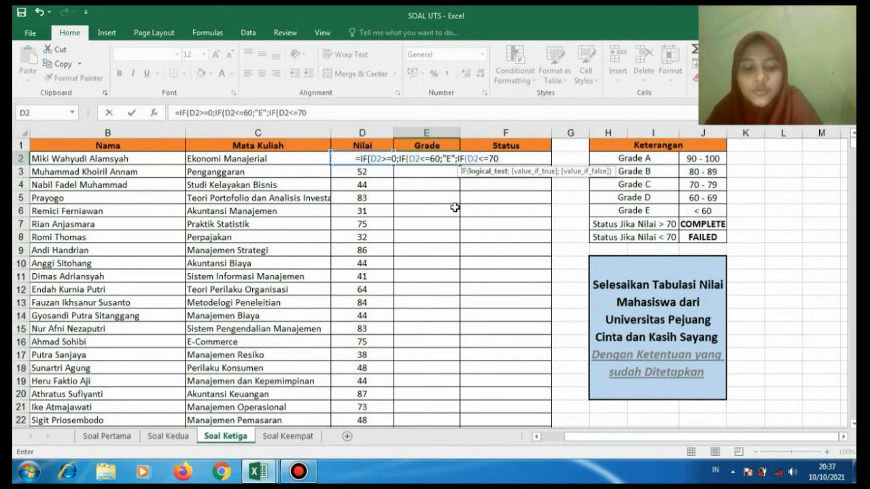
pyautogui.write(';"D";IF(D2')
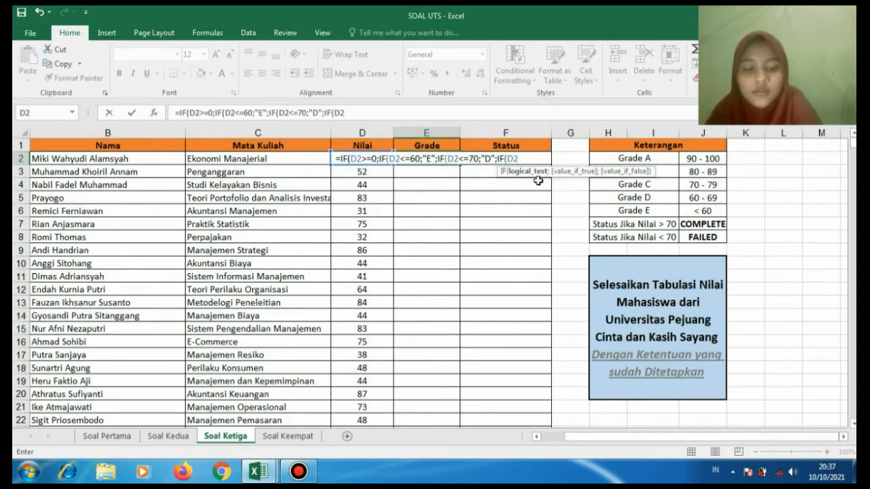
pyautogui.write("<=80;'")
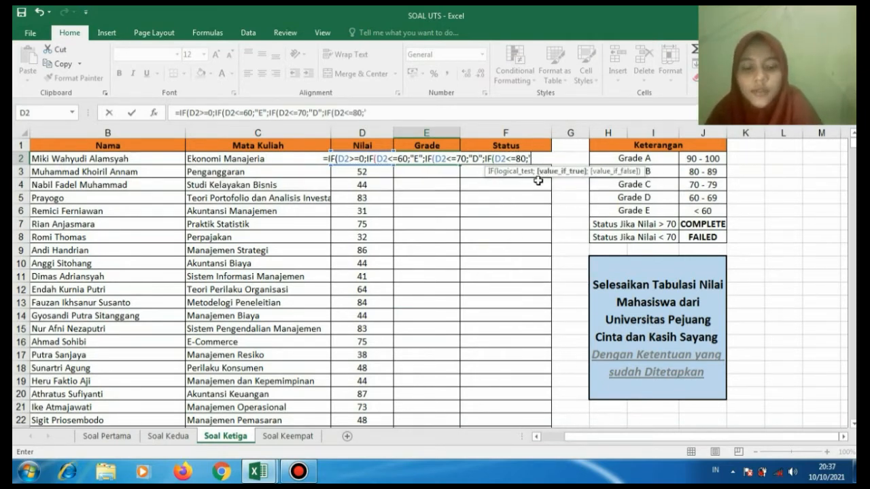
pyautogui.press('BackSpace')
pyautogui.write('"')
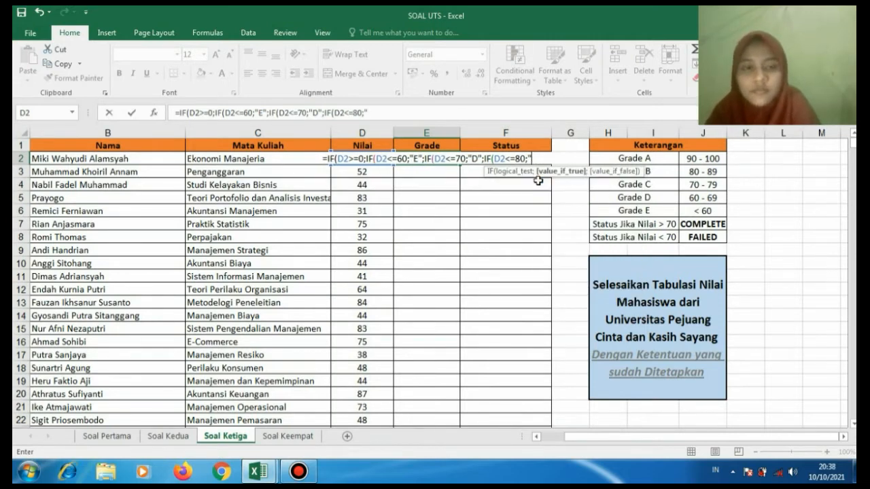
pyautogui.write('C"')
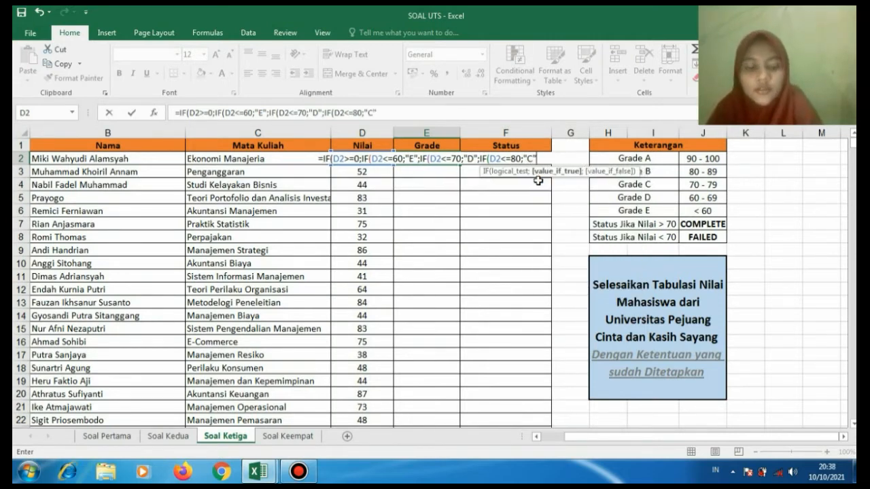
pyautogui.write(';IF(D2')
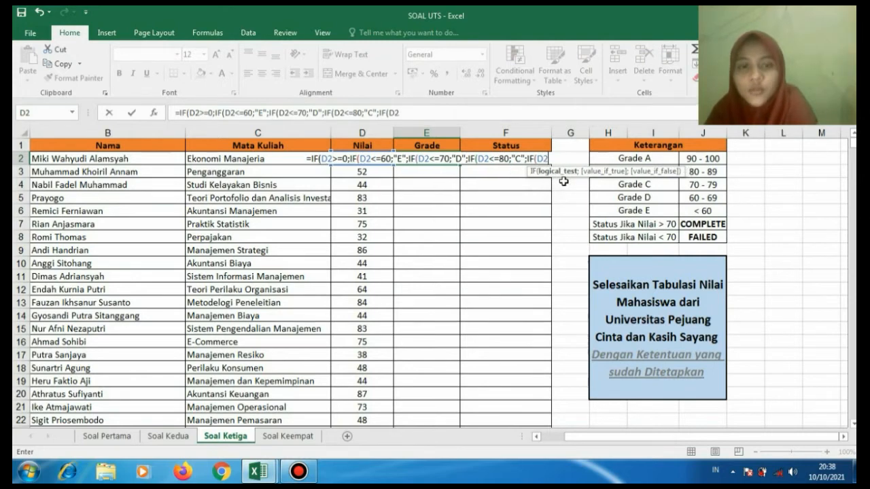
pyautogui.write('<=90;')
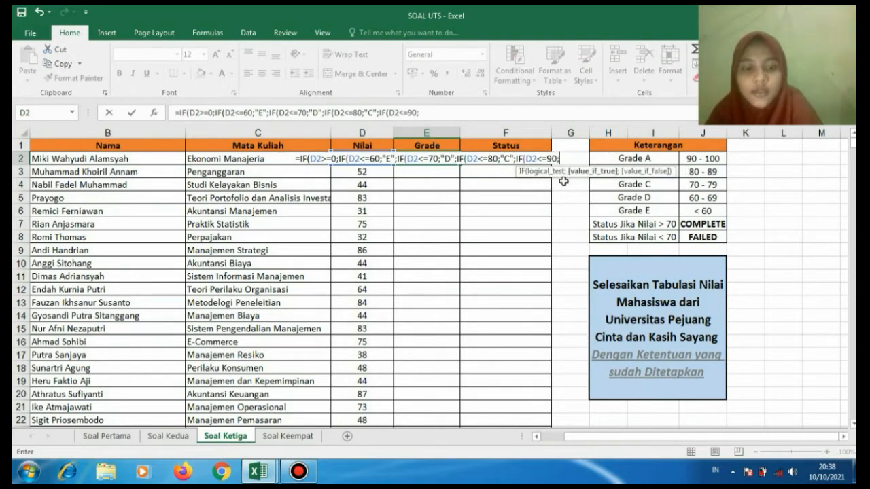
pyautogui.write('"B";')
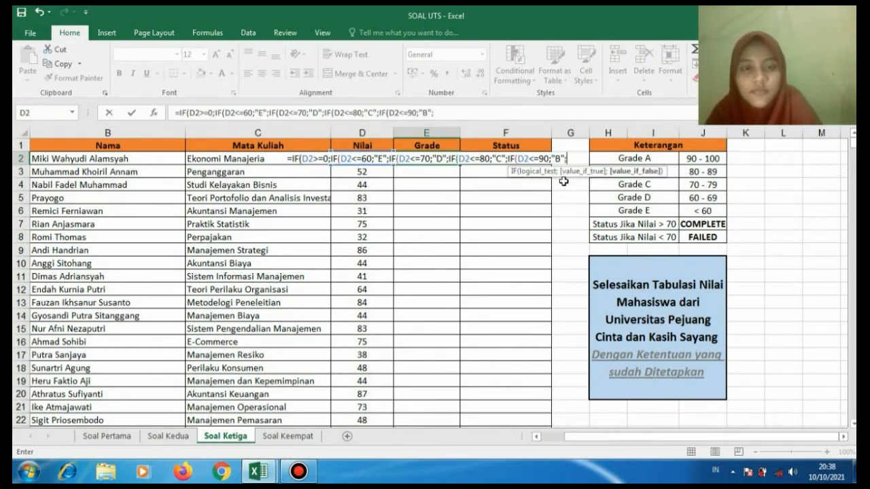
pyautogui.write('"A"')
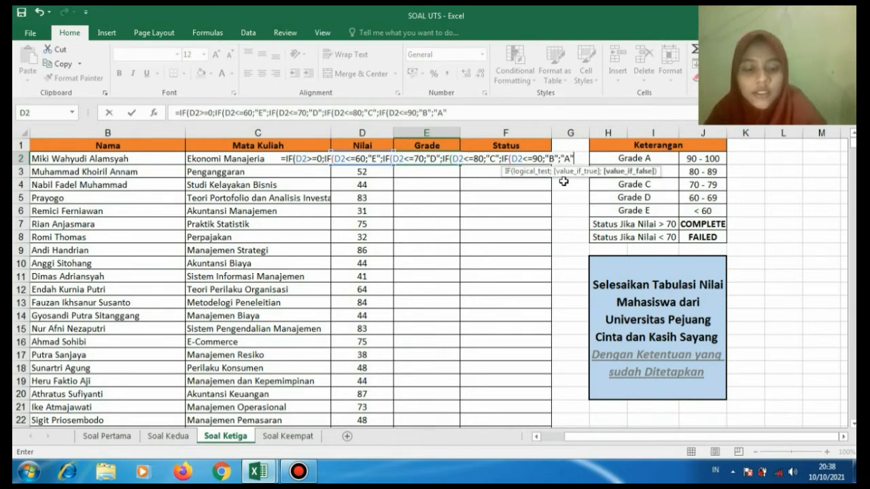
pyautogui.write(')))')
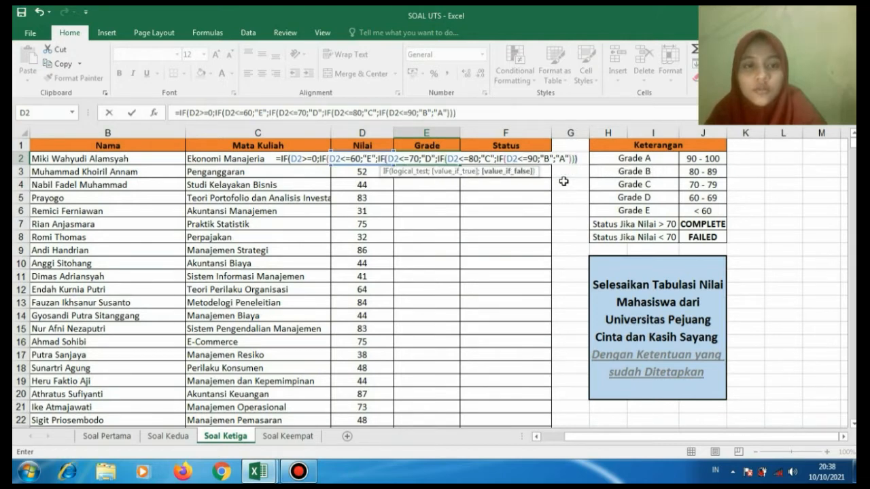
pyautogui.write('))')
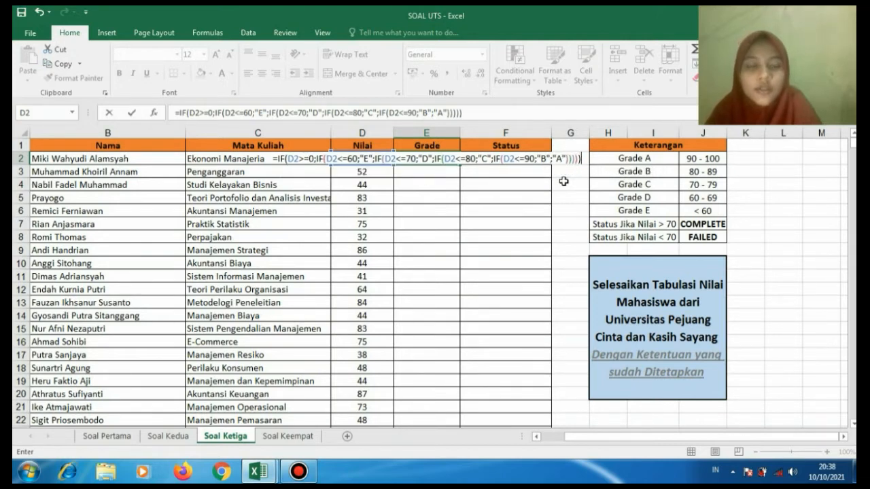
pyautogui.press('Return')
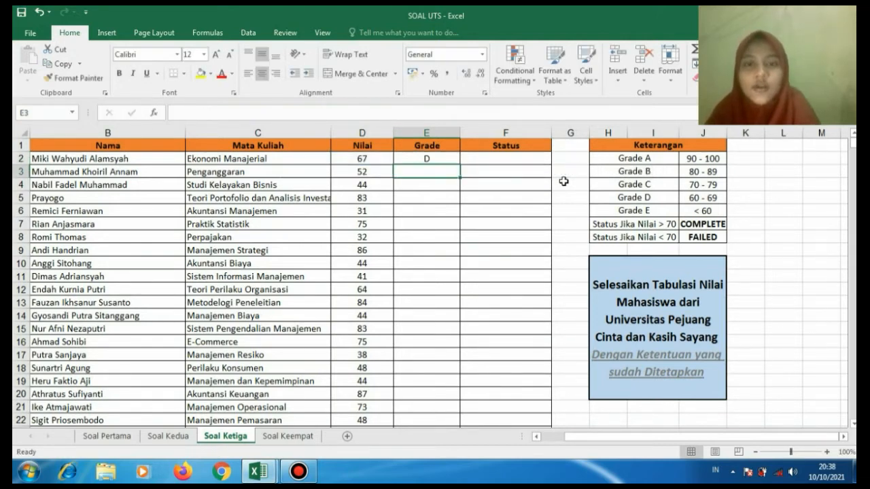
# Check the E2 grade against the Grade D range in the Keterangan table, and fill the Grade formula down to E51.
pyautogui.click(426, 159)
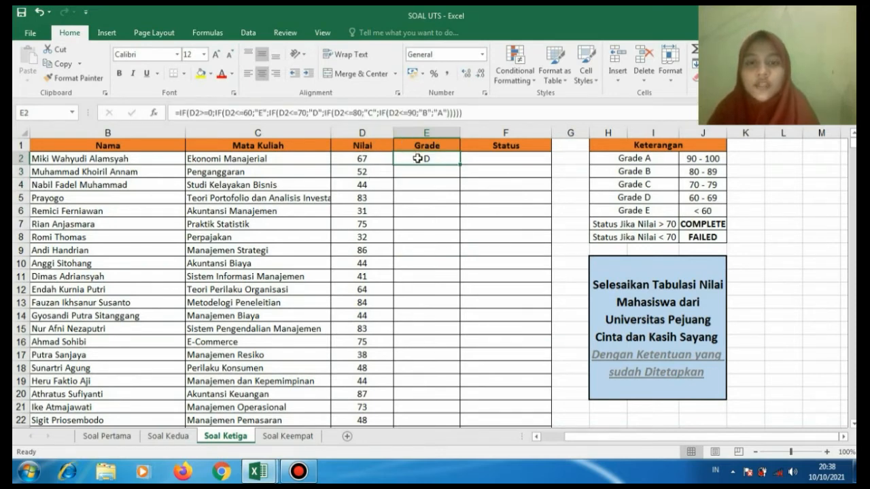
pyautogui.click(656, 197)
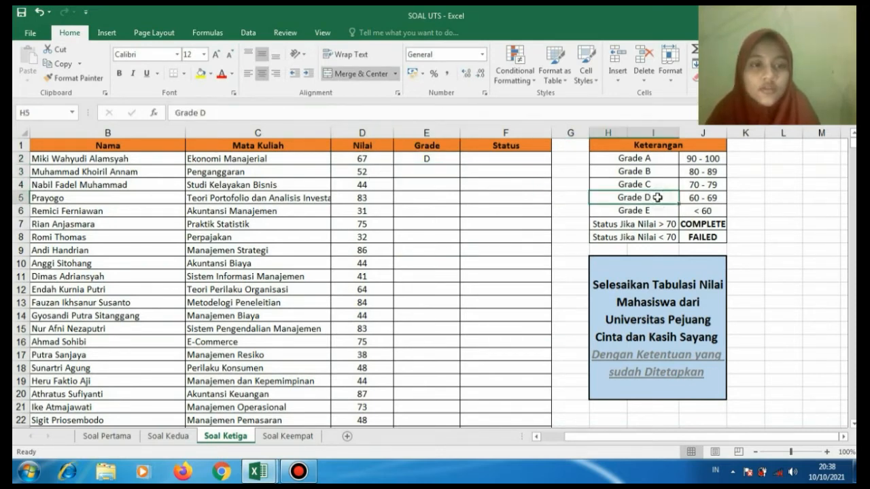
pyautogui.click(692, 202)
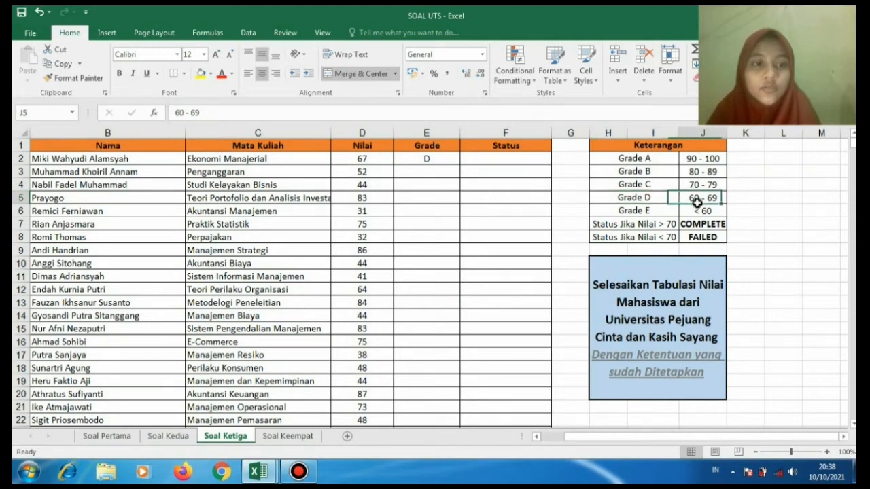
pyautogui.click(418, 158)
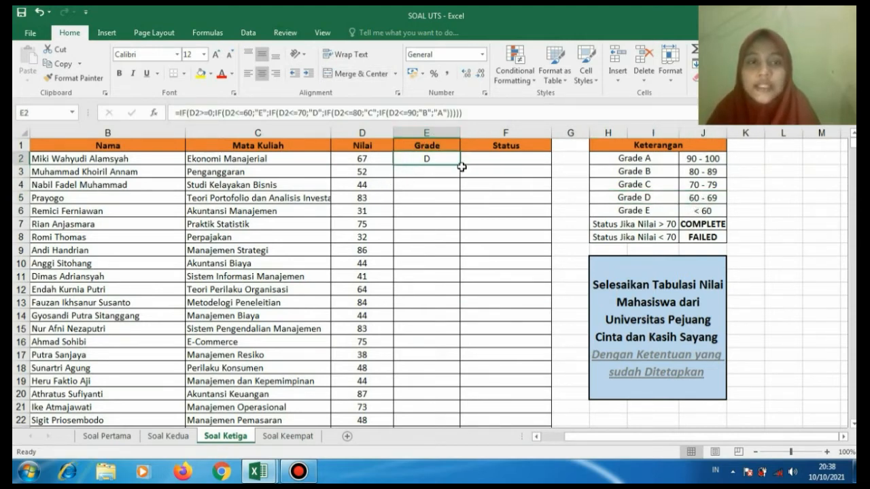
pyautogui.moveTo(460, 165); pyautogui.dragTo(460, 237)
pyautogui.moveTo(854, 160); pyautogui.dragTo(854, 141)
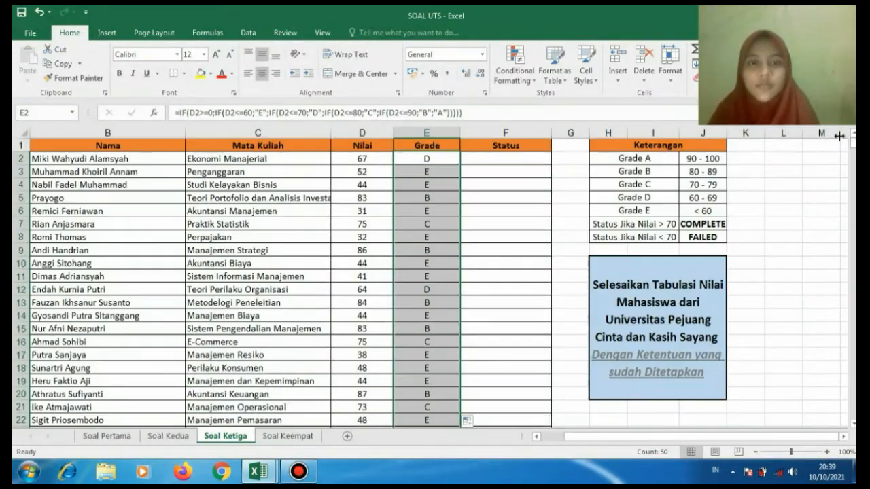
# Enter =IF(D2>70;"COMPLATE";"FAILED") in Status cell F2.
pyautogui.click(497, 159)
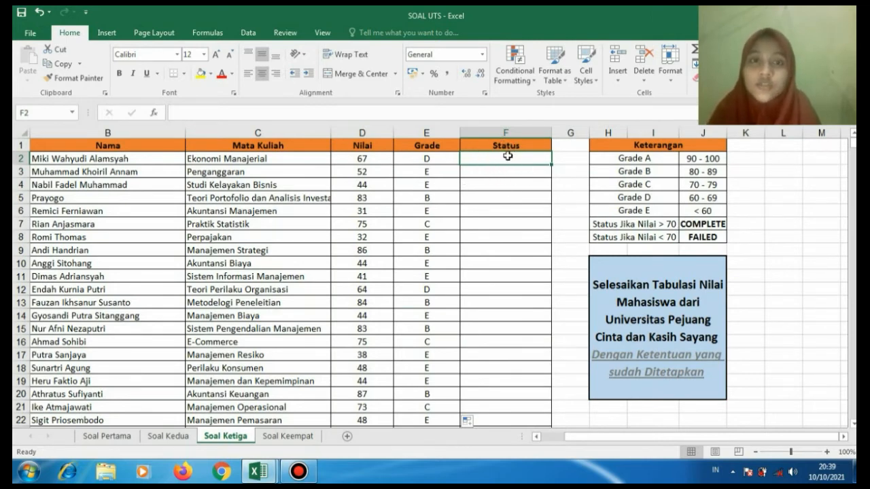
pyautogui.write('=IF(')
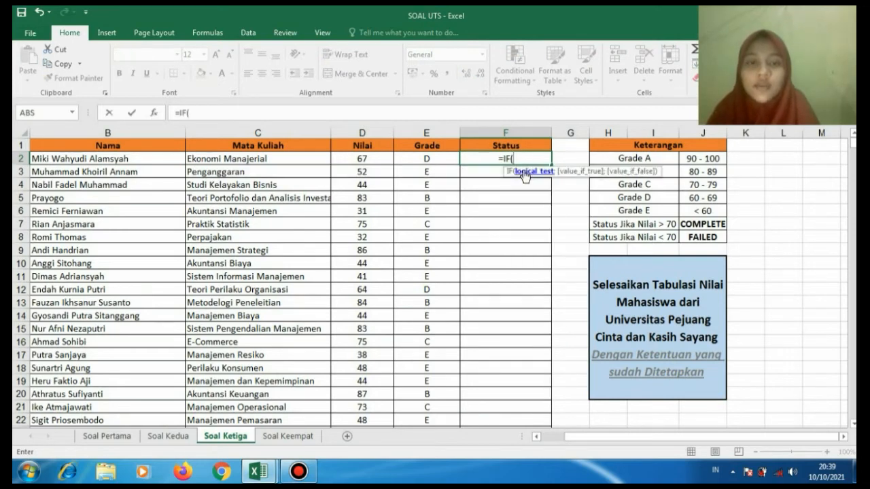
pyautogui.click(352, 159)
pyautogui.write('>')
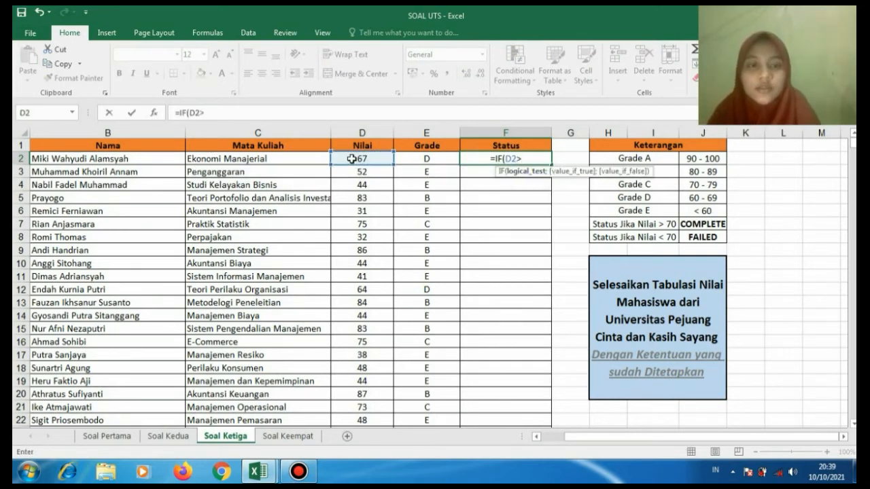
pyautogui.write('70;"C')
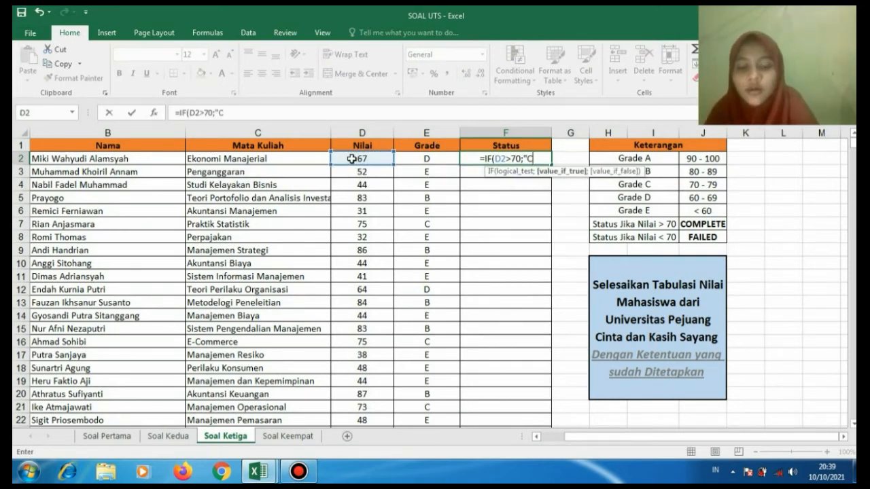
pyautogui.write('OMPLATE";')
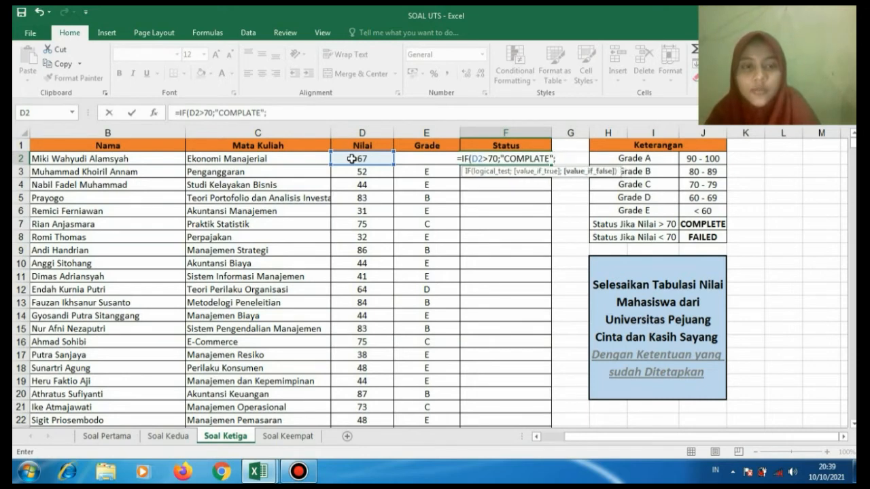
pyautogui.write('"FAILED")')
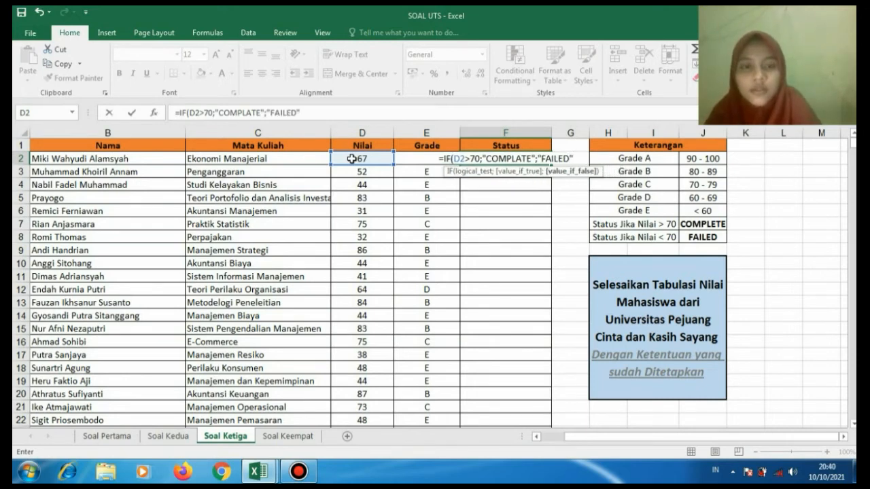
pyautogui.press('Return')
# Fill the Status formula from F2 down to F51.
pyautogui.click(503, 158)
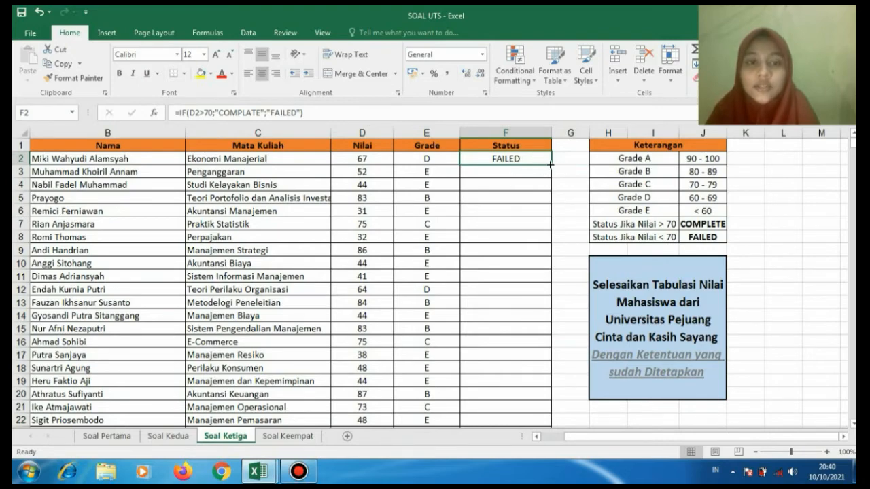
pyautogui.moveTo(551, 165); pyautogui.dragTo(537, 395)
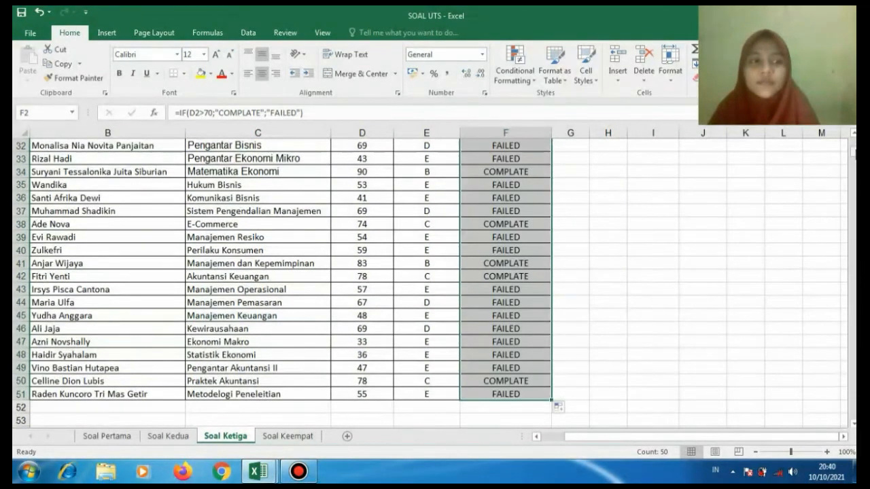
pyautogui.scroll(10, 510, 140)
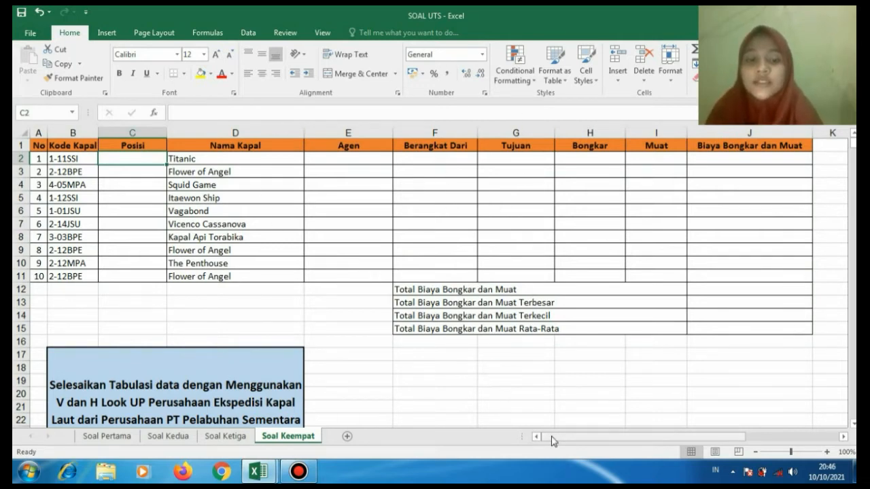
# Begin the Posisi formula in cell C2 with =VLOOKUP(VALUE(LEFT(B2;1)); to look up the first character of Kode Kapal.
pyautogui.moveTo(552, 440); pyautogui.dragTo(685, 447)
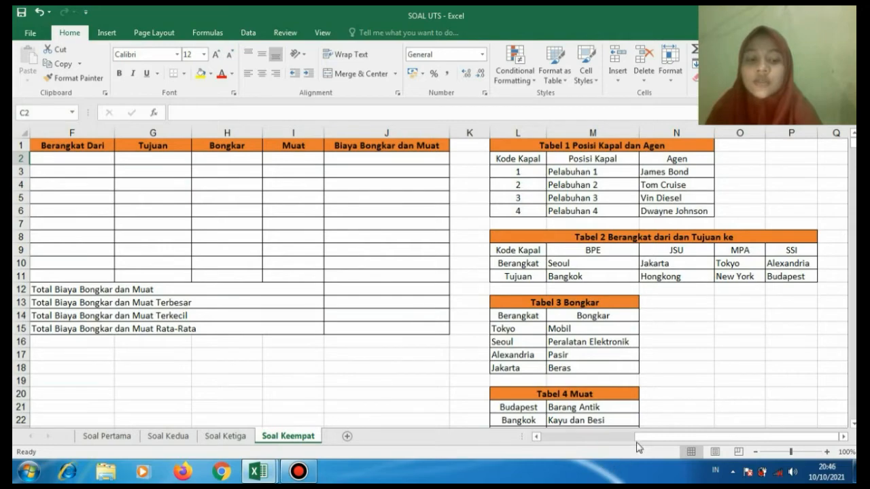
pyautogui.moveTo(638, 446); pyautogui.dragTo(537, 447)
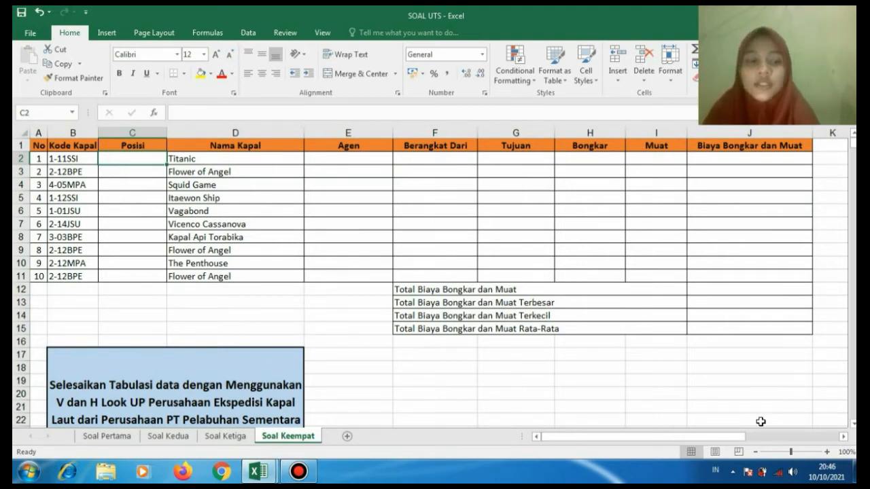
pyautogui.moveTo(731, 441); pyautogui.dragTo(823, 440)
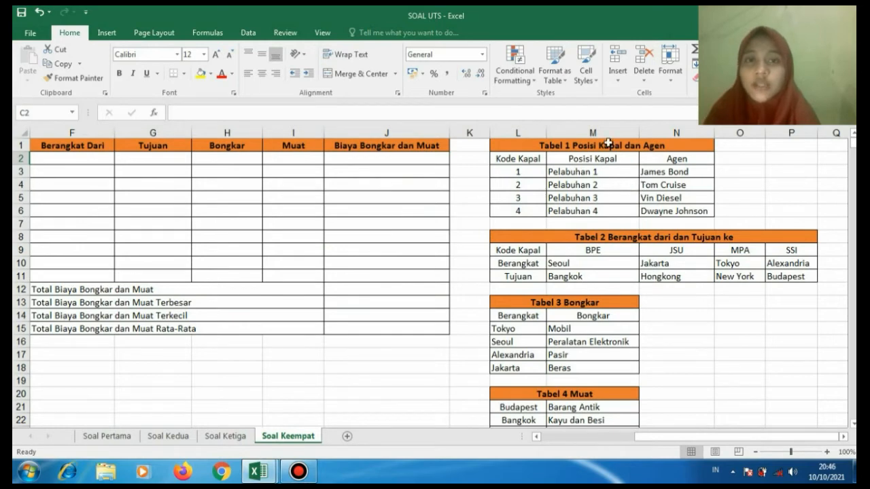
pyautogui.moveTo(646, 442); pyautogui.dragTo(542, 450)
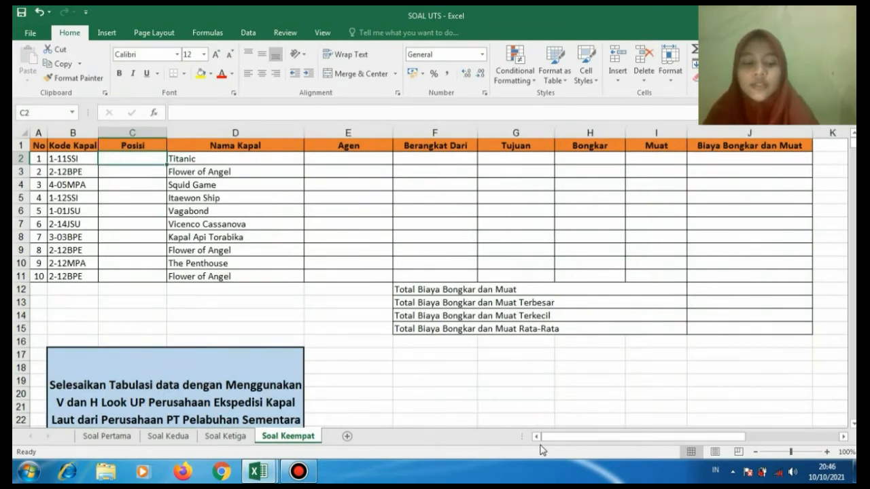
pyautogui.write('=VL')
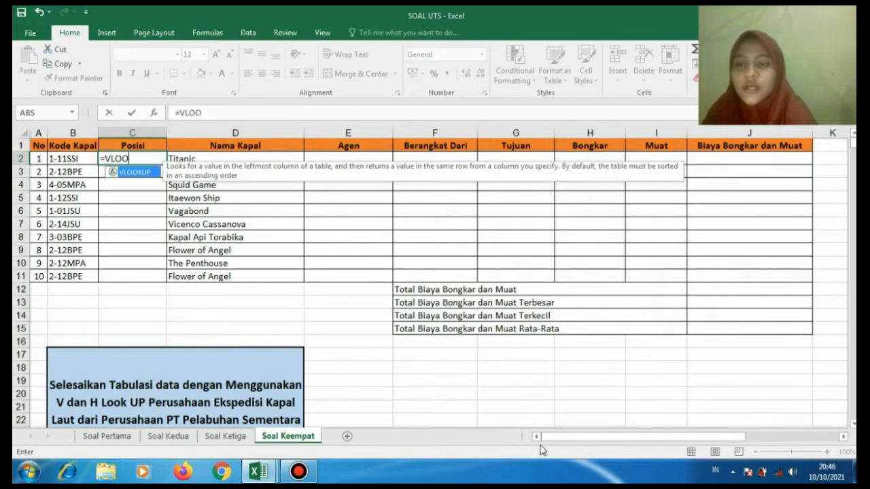
pyautogui.write('OO')
pyautogui.doubleClick(155, 175)
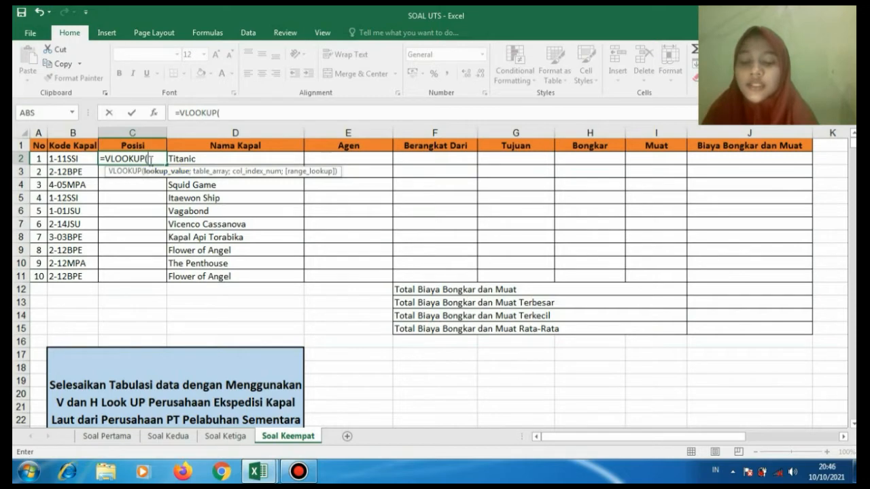
pyautogui.write('VA')
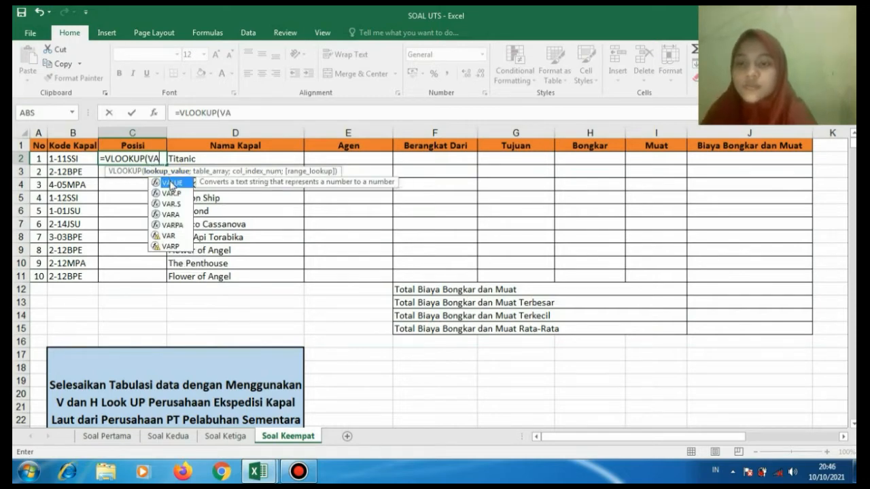
pyautogui.doubleClick(172, 183)
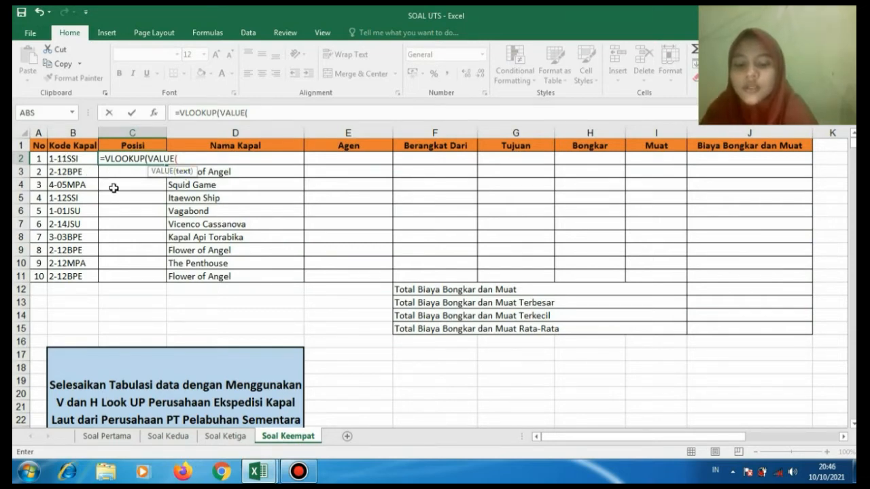
pyautogui.write('LE')
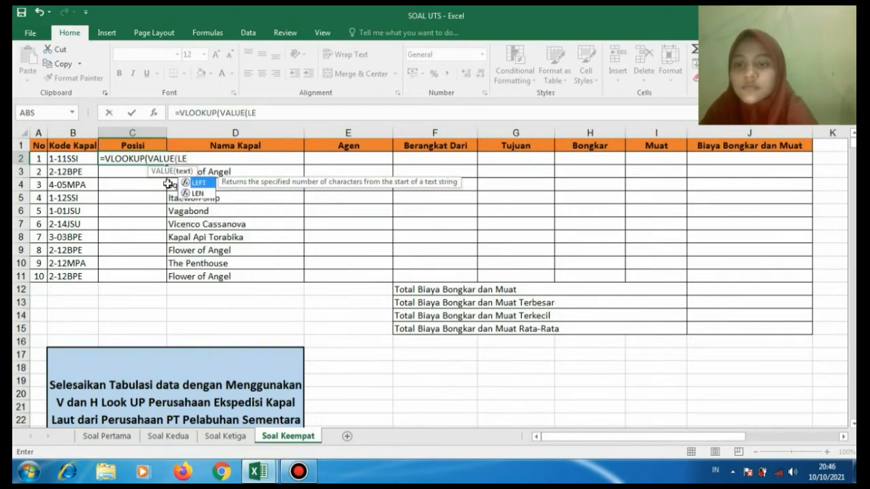
pyautogui.doubleClick(199, 183)
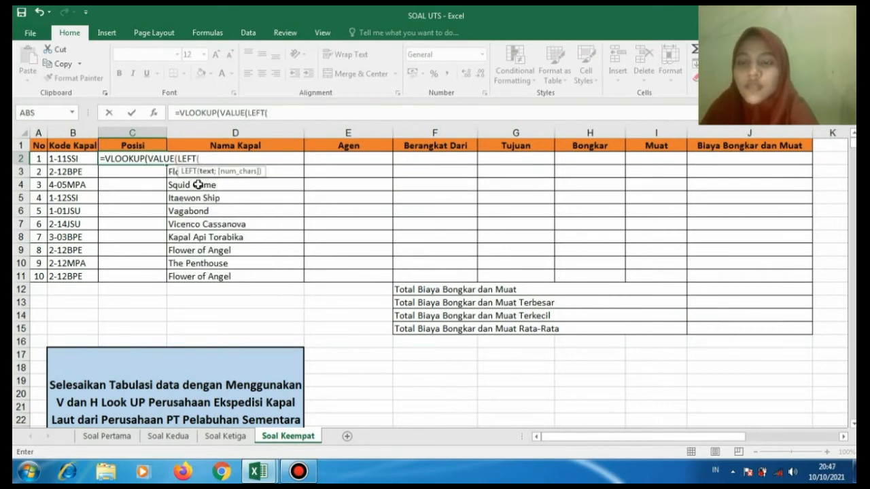
pyautogui.click(68, 161)
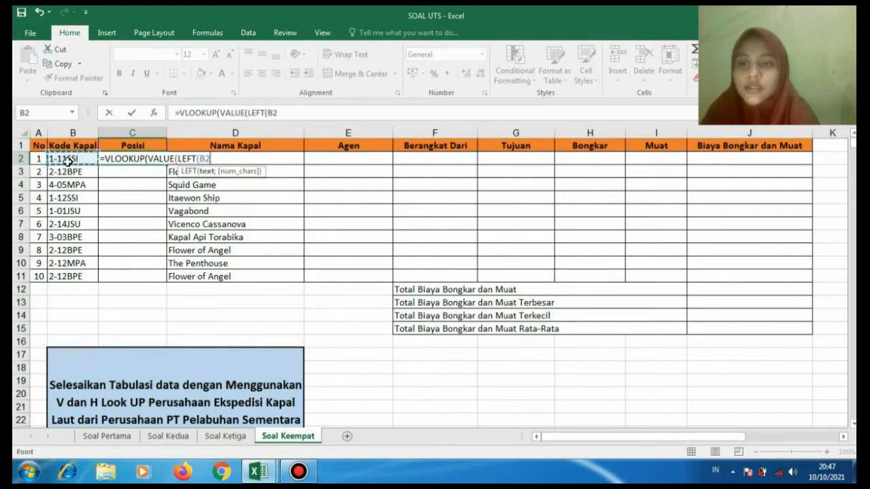
pyautogui.write(';')
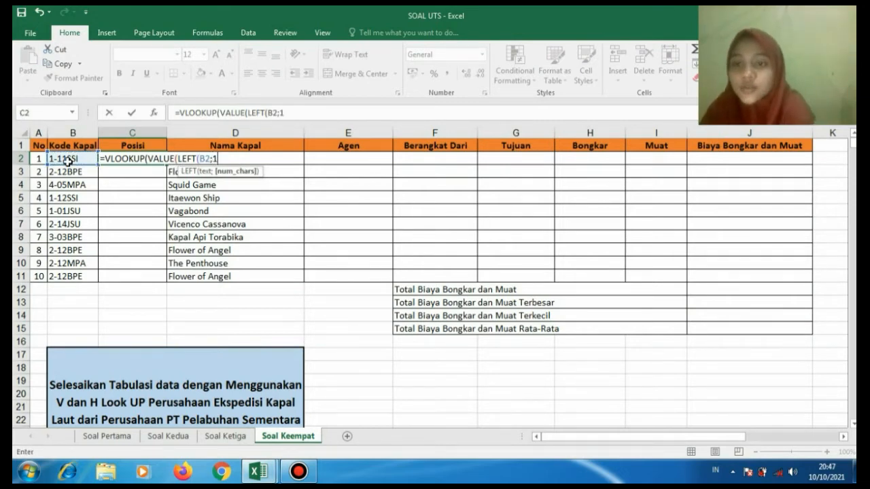
pyautogui.write('1))')
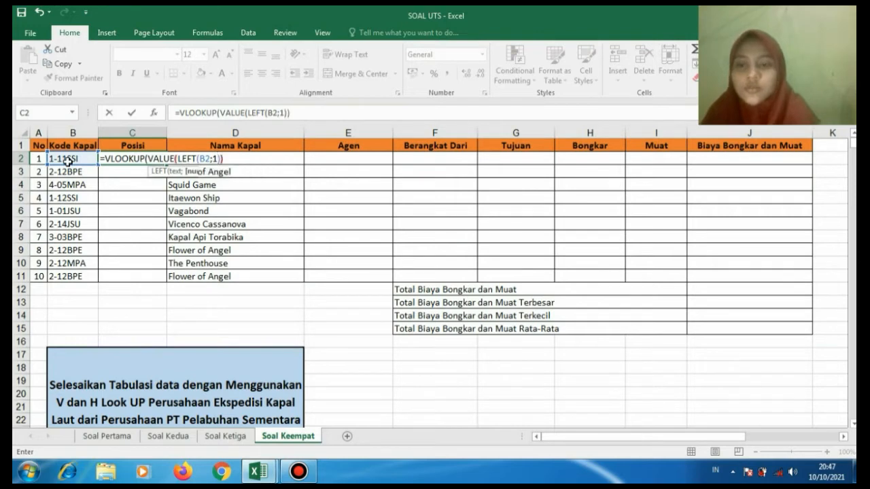
pyautogui.write(';')
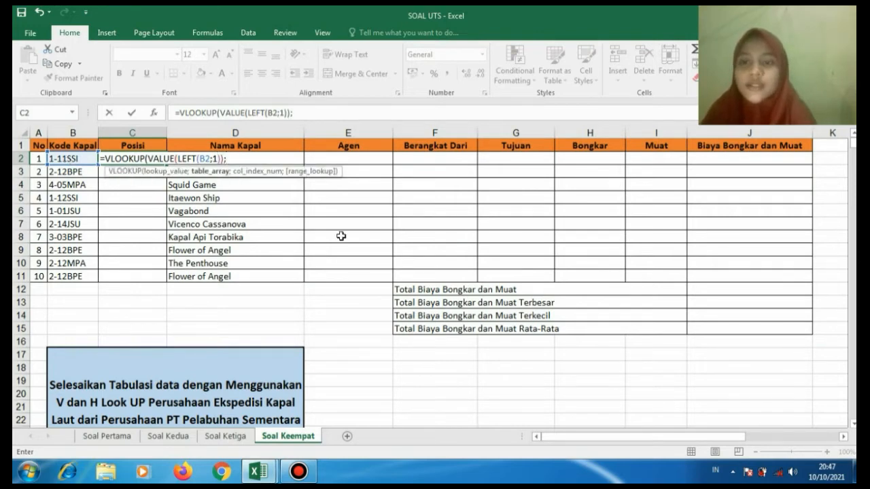
# Complete the C2 formula with Tabel 1 as absolute range $L$2:$N$6, column index 2 and range lookup 0.
pyautogui.moveTo(633, 438); pyautogui.dragTo(724, 439)
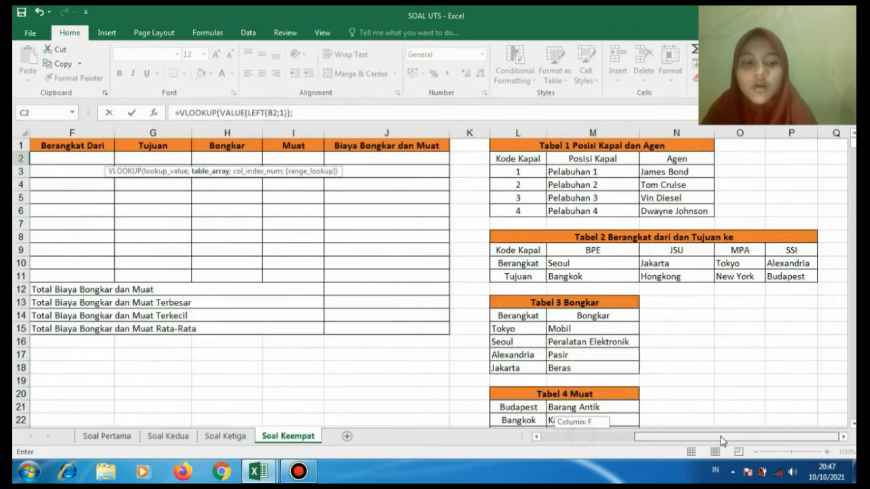
pyautogui.moveTo(515, 159); pyautogui.dragTo(684, 212)
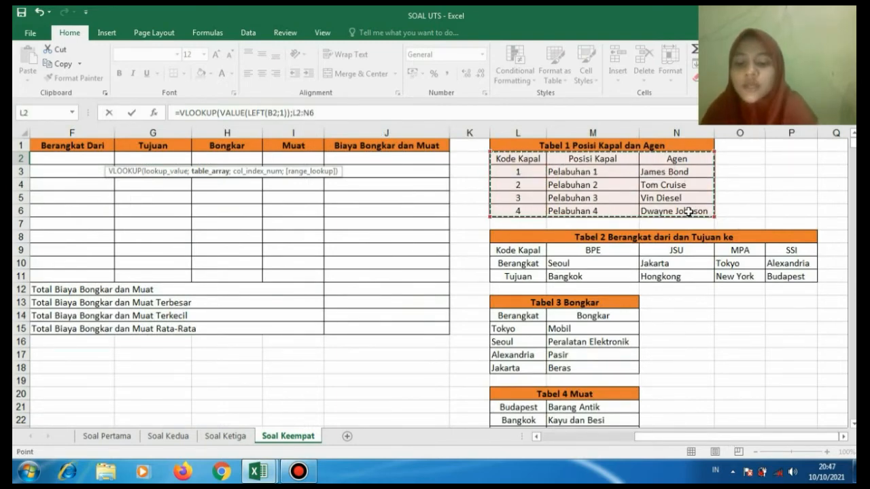
pyautogui.press('F4')
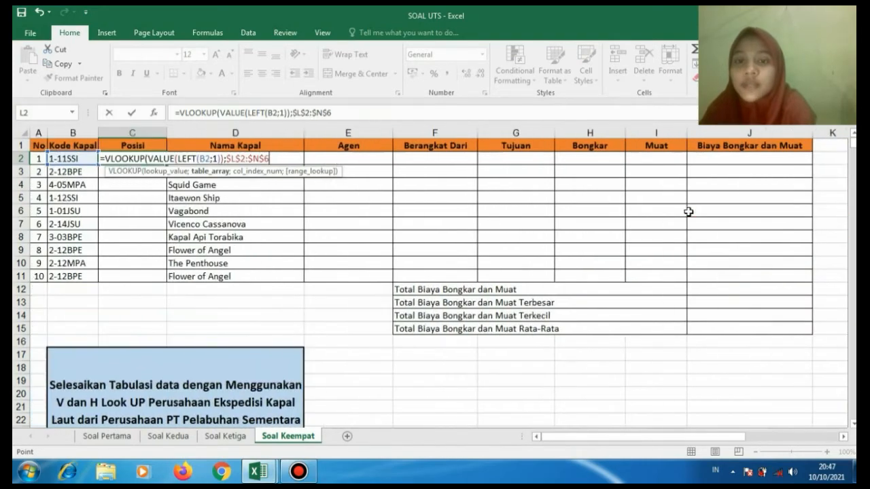
pyautogui.write(';')
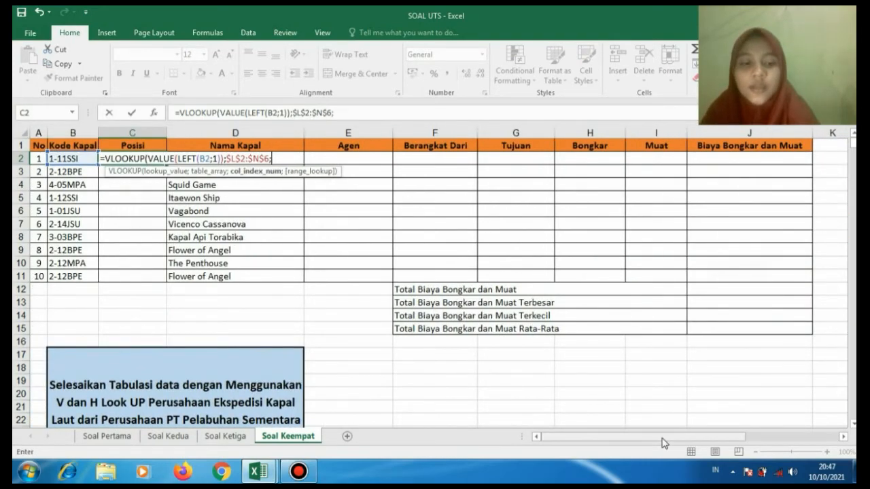
pyautogui.moveTo(665, 438); pyautogui.dragTo(760, 438)
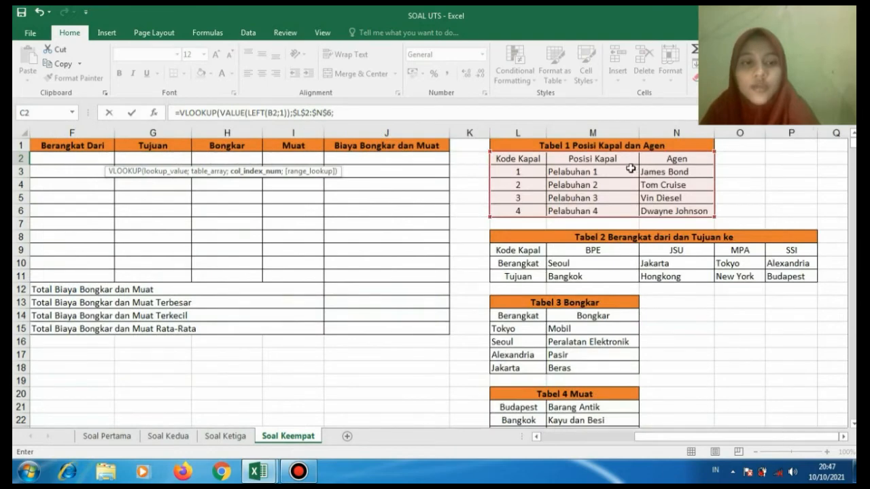
pyautogui.click(350, 112)
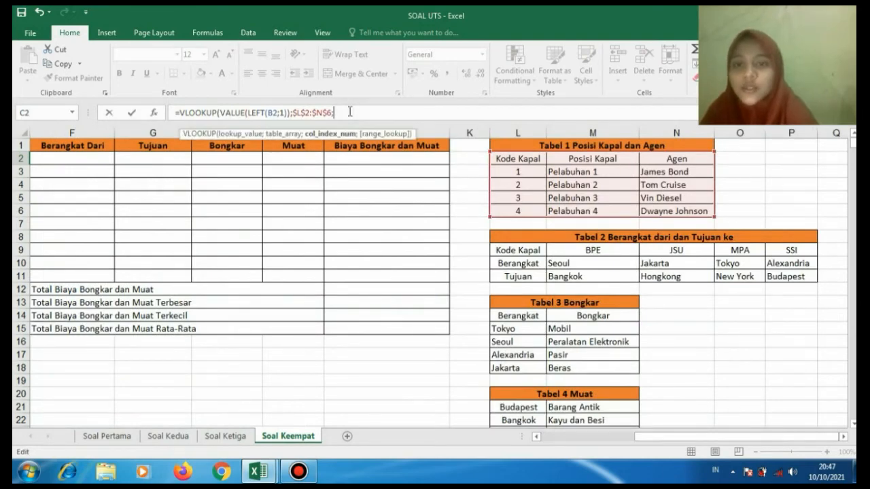
pyautogui.write(';0')
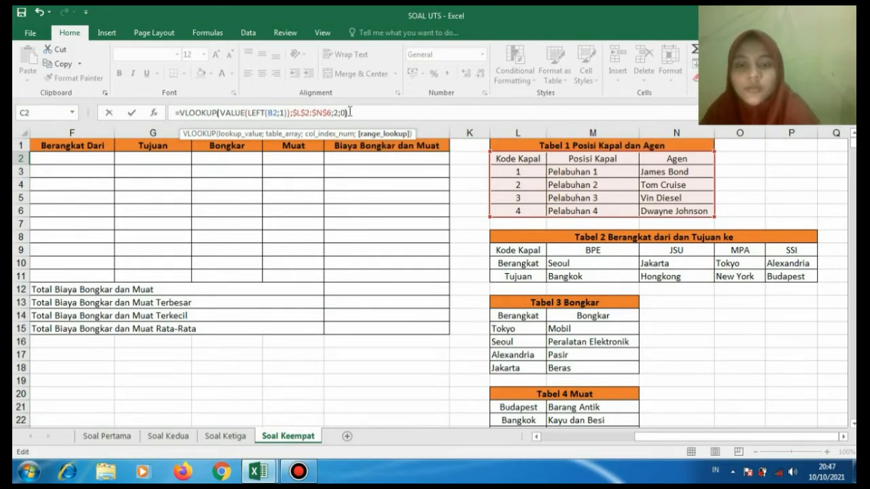
pyautogui.press('Return')
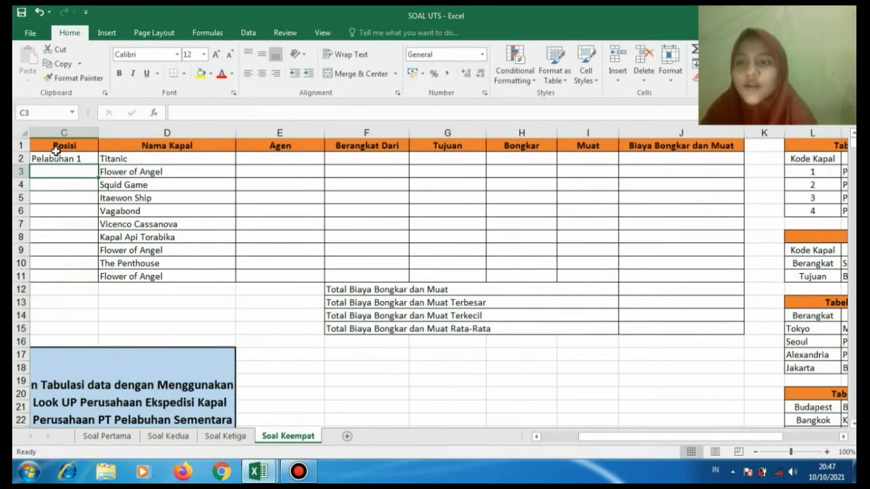
# Fill the Posisi formula from C2 down to C11.
pyautogui.click(55, 159)
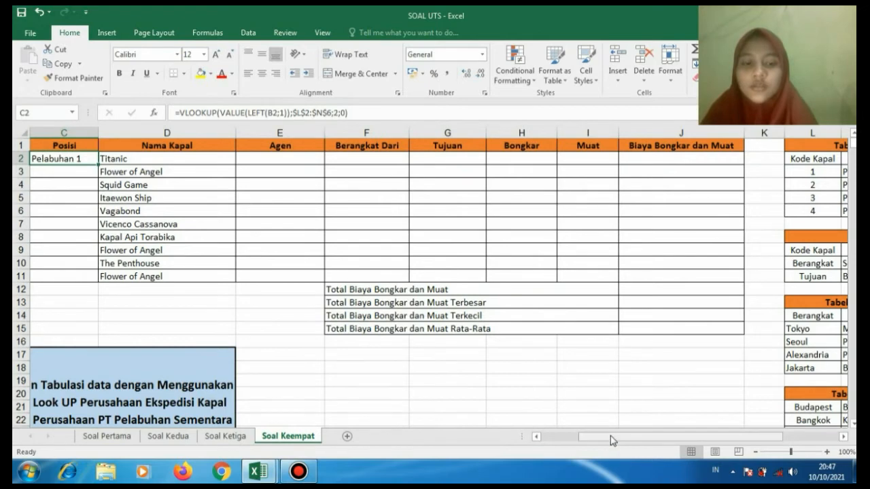
pyautogui.moveTo(611, 440); pyautogui.dragTo(562, 436)
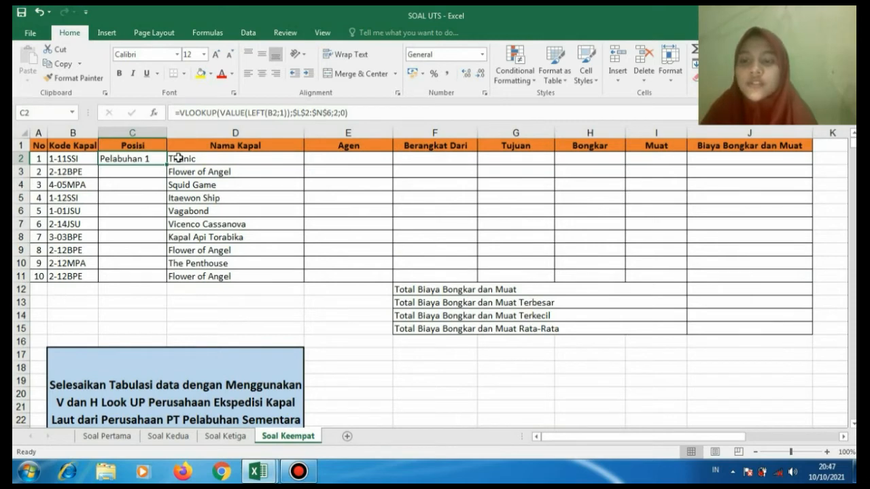
pyautogui.moveTo(165, 163); pyautogui.dragTo(156, 278)
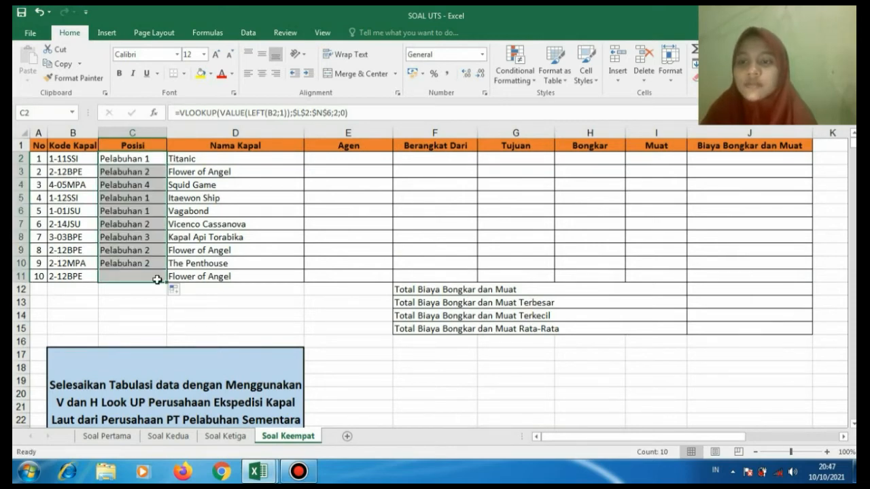
# Begin the Agen formula in cell E2 with =VLOOKUP(VALUE(LEFT(B2;1)); to look up the first character of Kode Kapal.
pyautogui.click(334, 159)
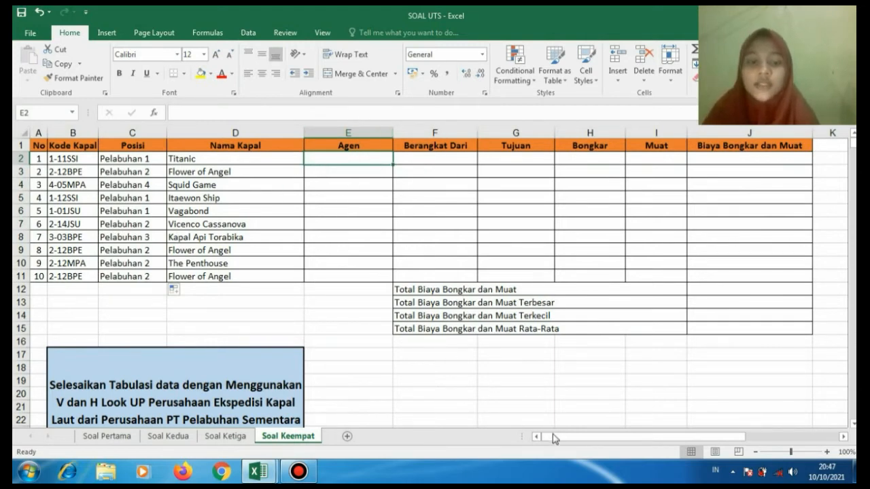
pyautogui.moveTo(554, 436); pyautogui.dragTo(650, 436)
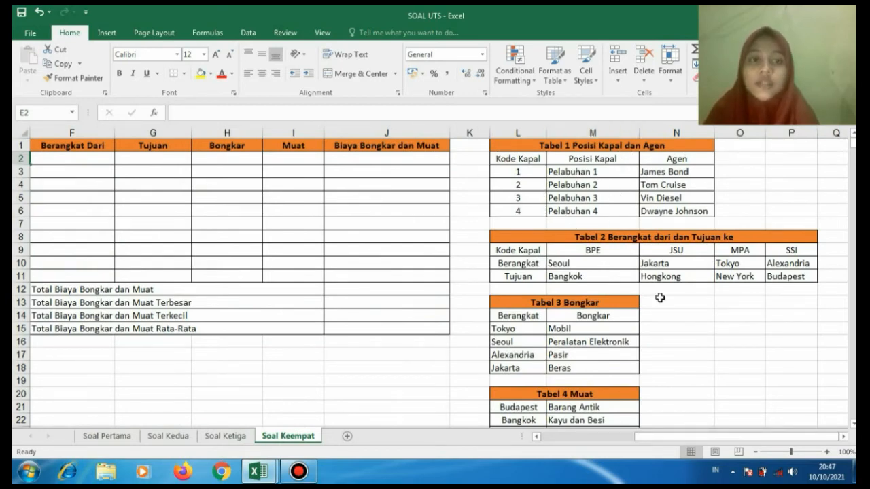
pyautogui.moveTo(670, 436); pyautogui.dragTo(544, 439)
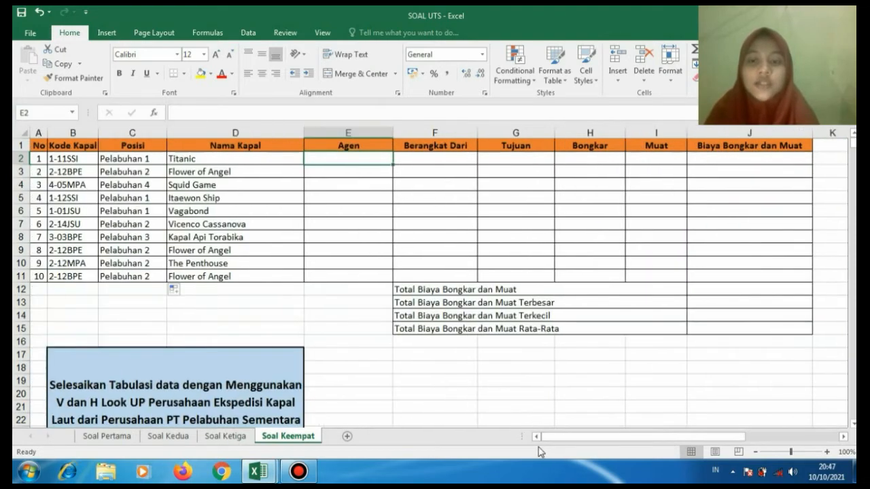
pyautogui.write('=')
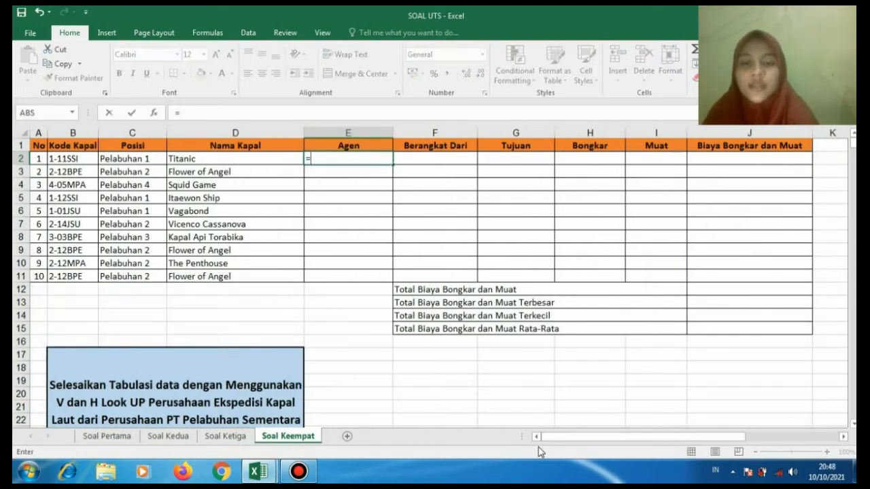
pyautogui.write('VLO')
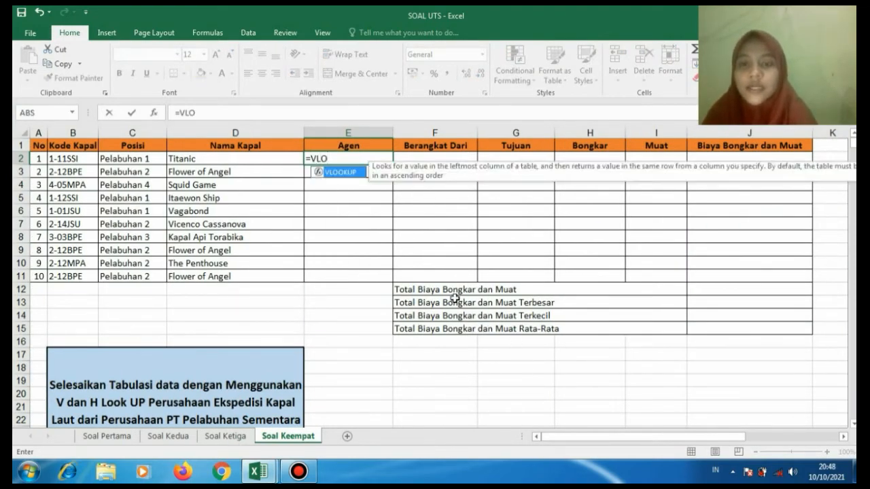
pyautogui.doubleClick(338, 174)
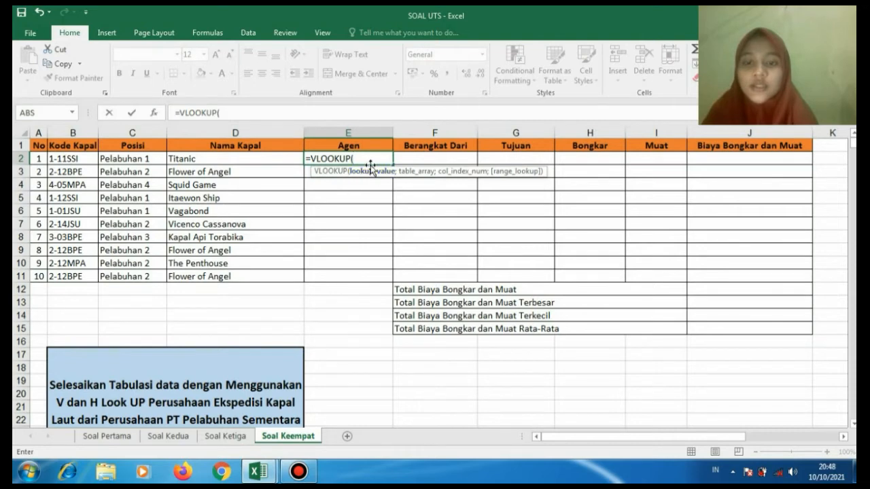
pyautogui.write('VA')
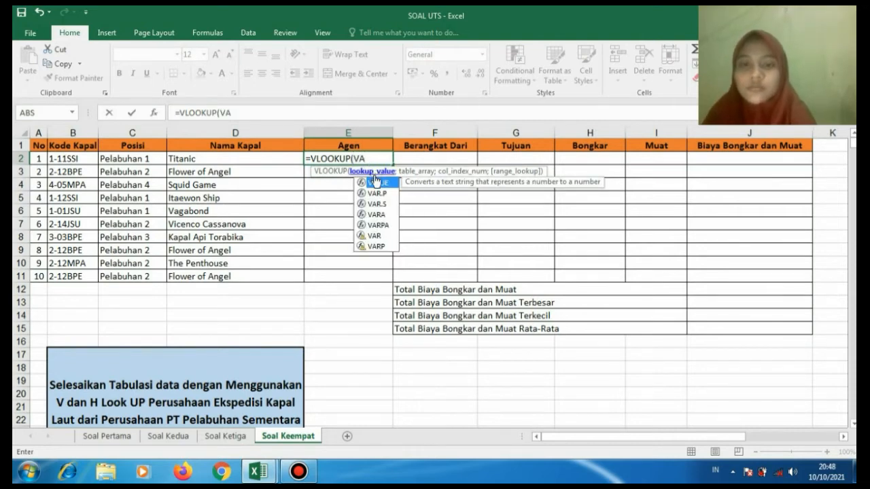
pyautogui.doubleClick(374, 184)
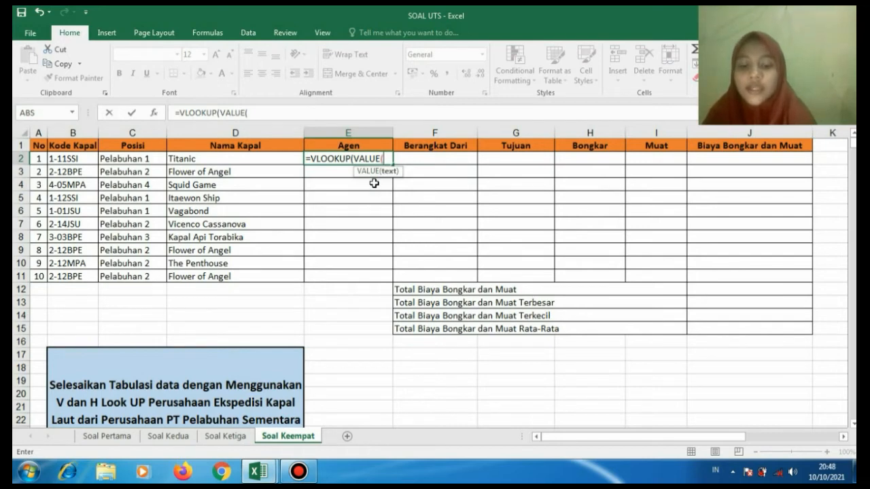
pyautogui.write('LE')
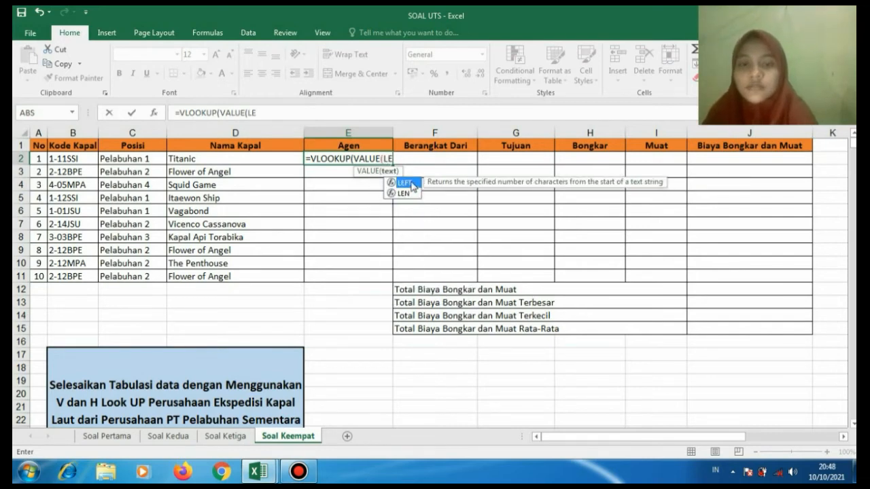
pyautogui.doubleClick(408, 183)
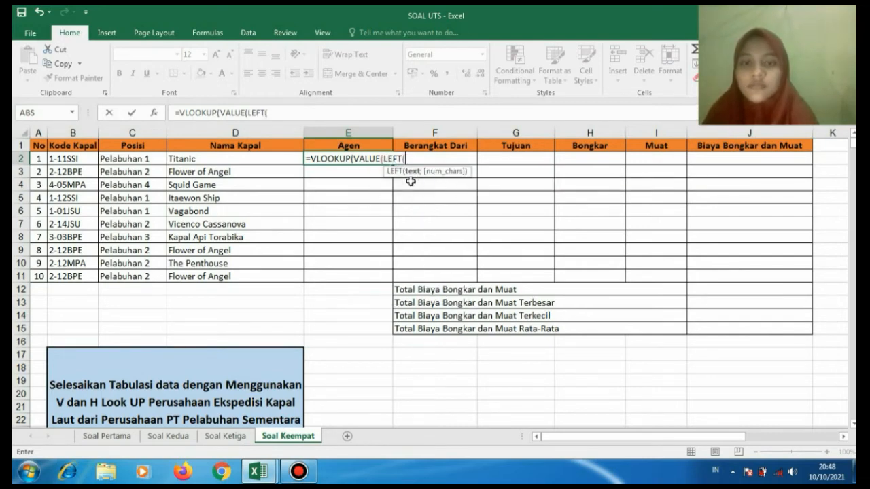
pyautogui.click(59, 162)
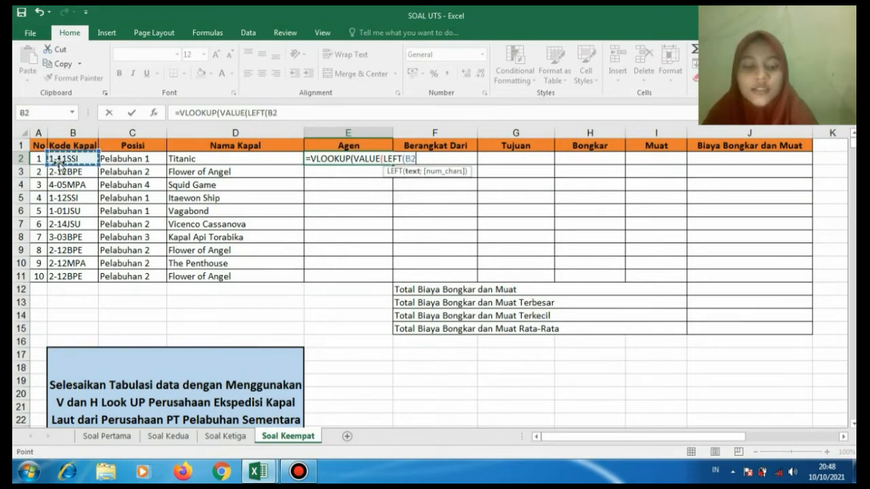
pyautogui.write(';')
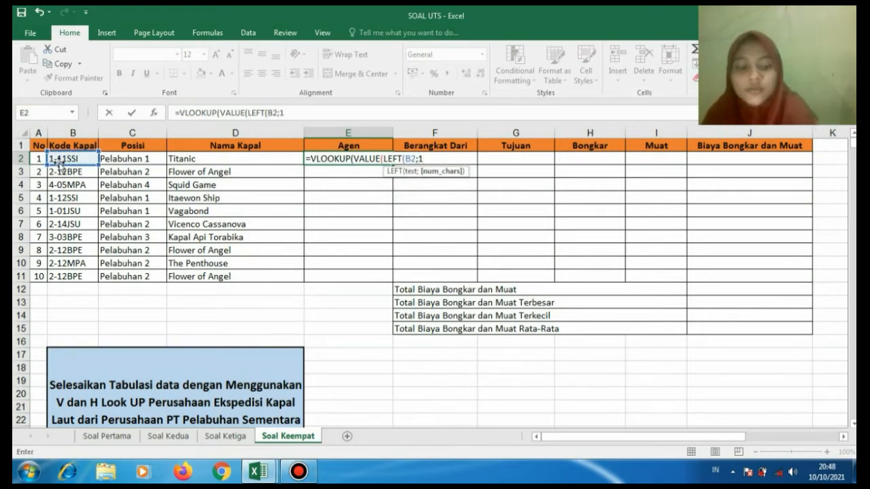
pyautogui.write('1))')
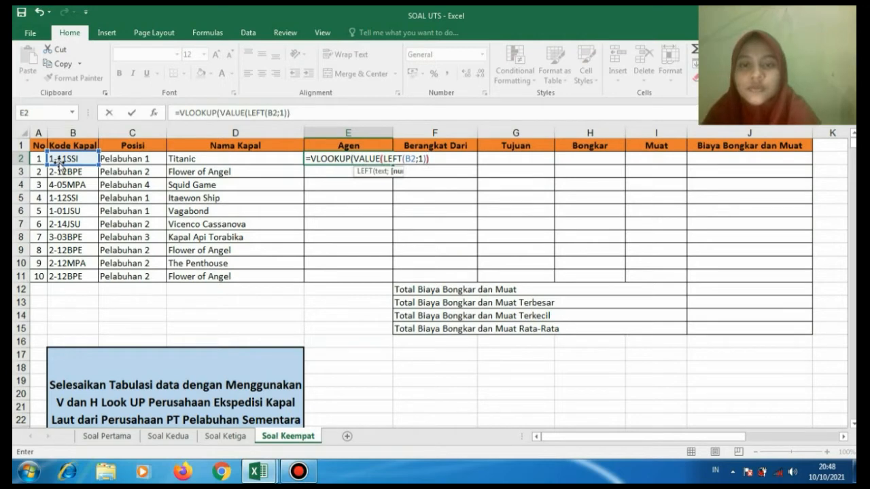
pyautogui.write(';')
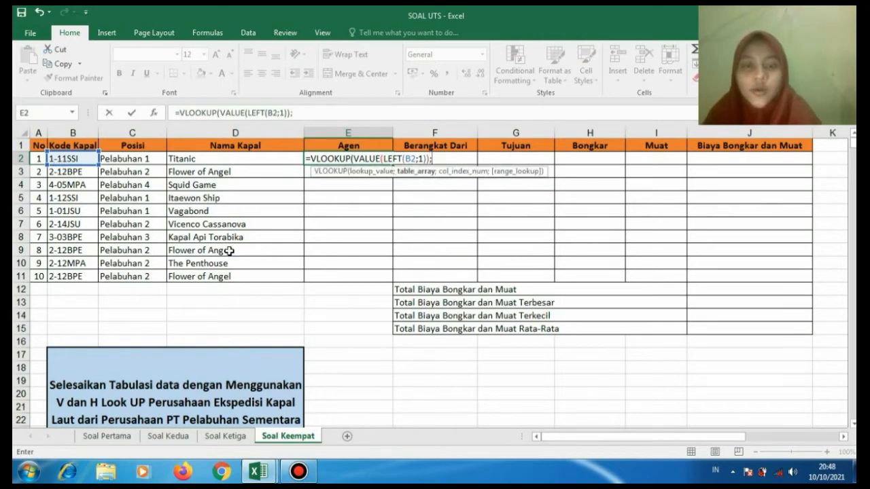
# Complete the E2 formula with Tabel 1 as absolute range $L$2:$N$6, column index 3 and range lookup 0.
pyautogui.moveTo(576, 440); pyautogui.dragTo(752, 421)
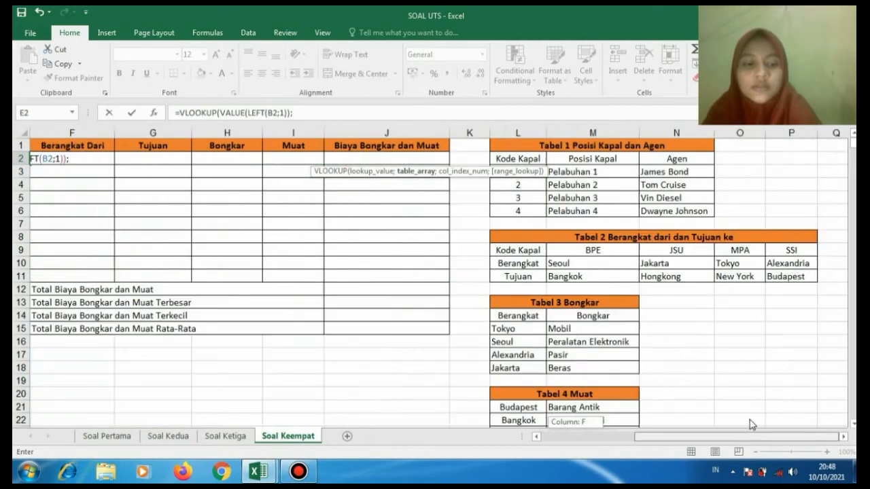
pyautogui.moveTo(528, 157); pyautogui.dragTo(698, 212)
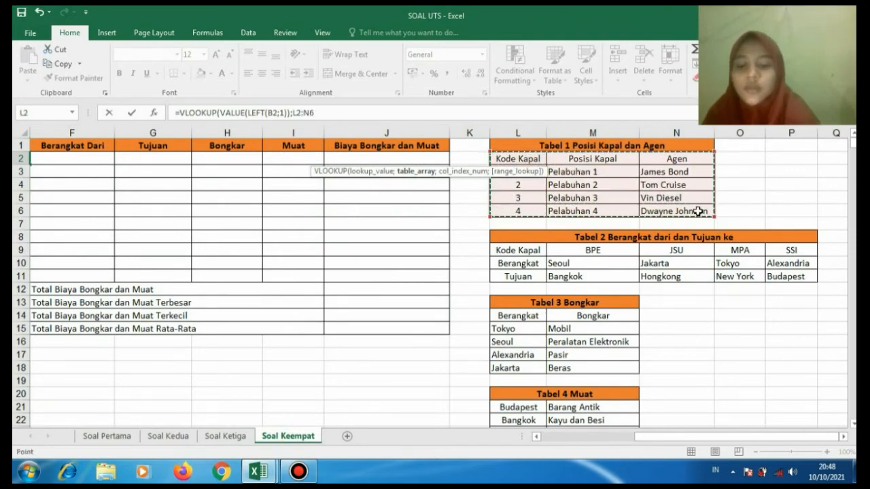
pyautogui.press('F4')
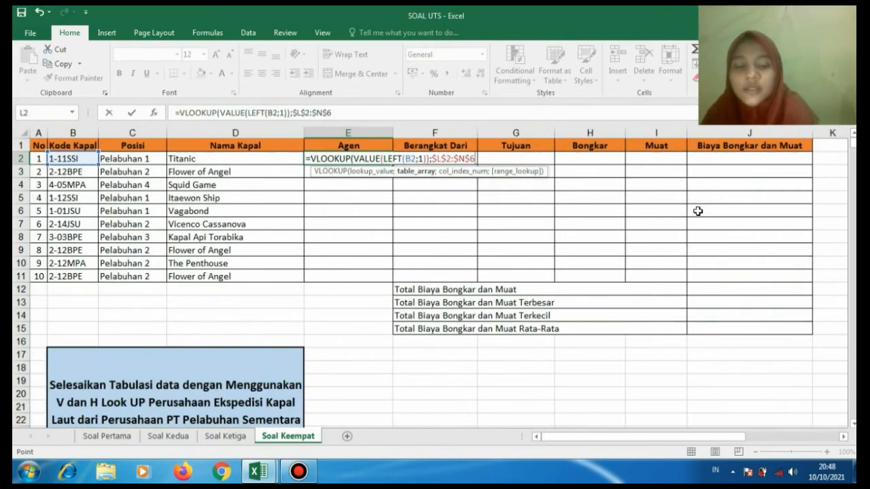
pyautogui.write(';')
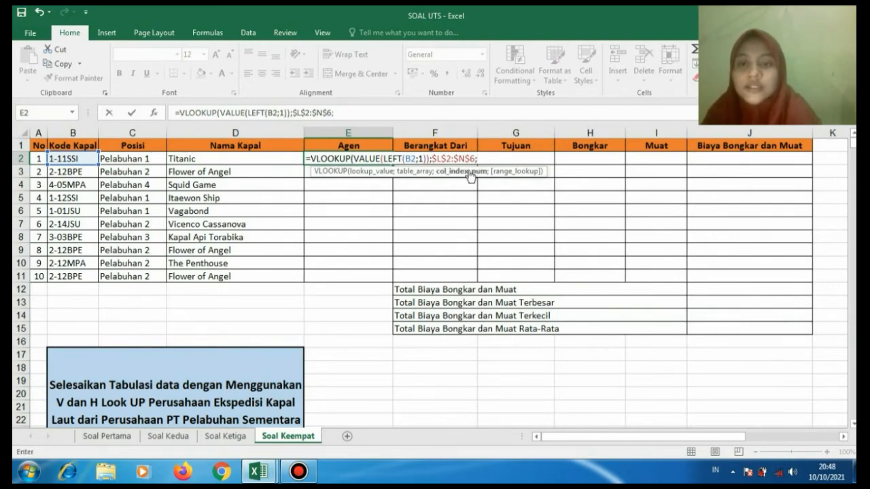
pyautogui.moveTo(706, 438)
pyautogui.mouseDown()
pyautogui.moveTo(789, 439)
pyautogui.moveTo(706, 438)
pyautogui.mouseUp()
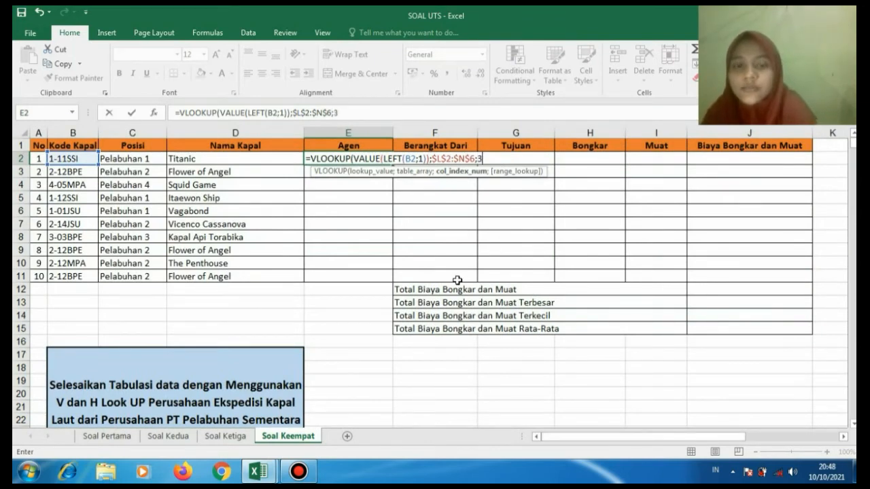
pyautogui.write('3;')
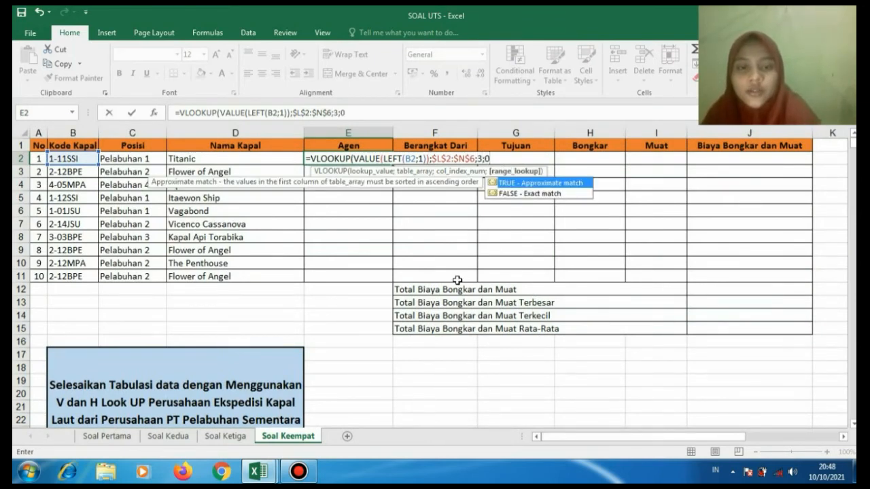
pyautogui.write('0)')
pyautogui.press('Return')
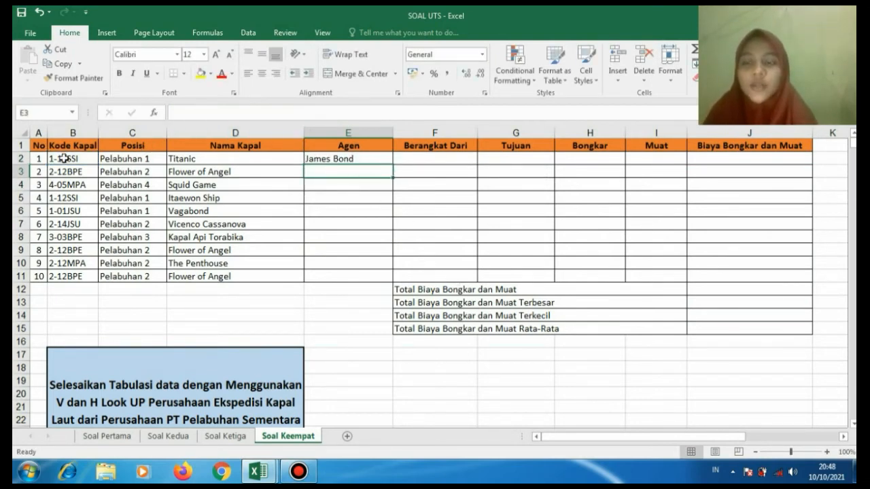
# Fill the Agen formula from E2 down to E11.
pyautogui.click(366, 158)
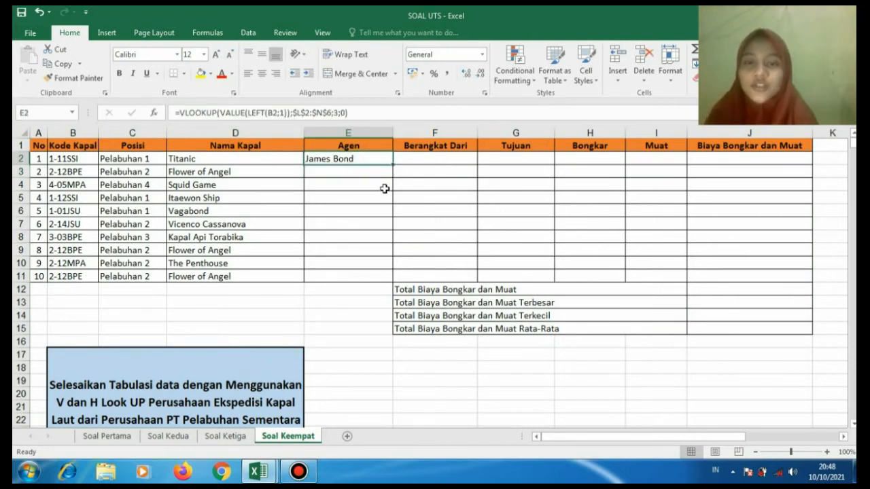
pyautogui.moveTo(392, 165); pyautogui.dragTo(383, 283)
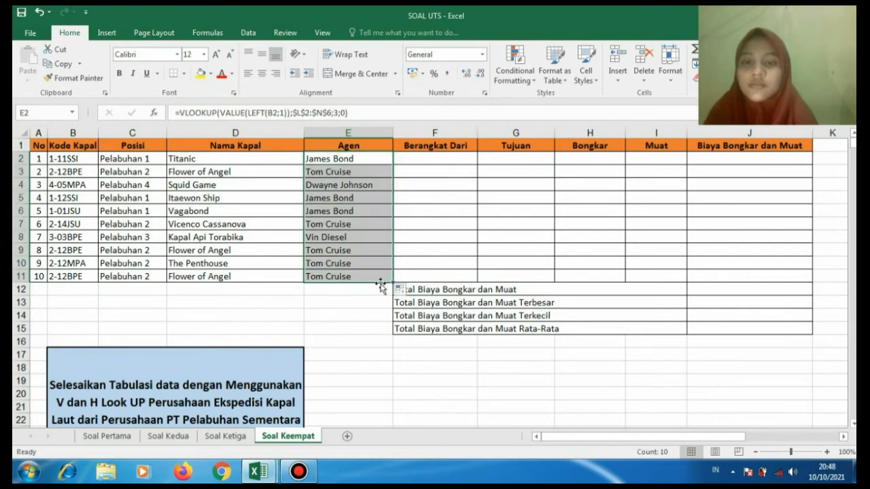
# Begin the Berangkat Dari formula in cell F2 with the HLOOKUP function.
pyautogui.click(435, 155)
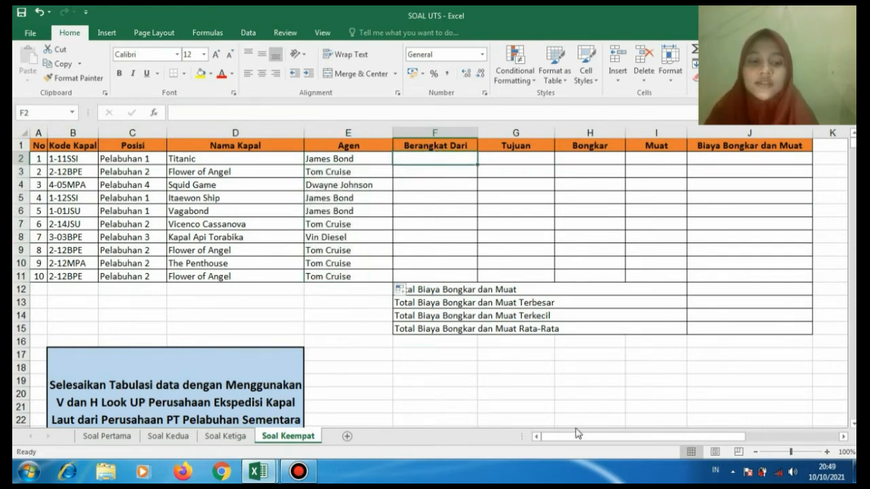
pyautogui.moveTo(578, 436); pyautogui.dragTo(676, 427)
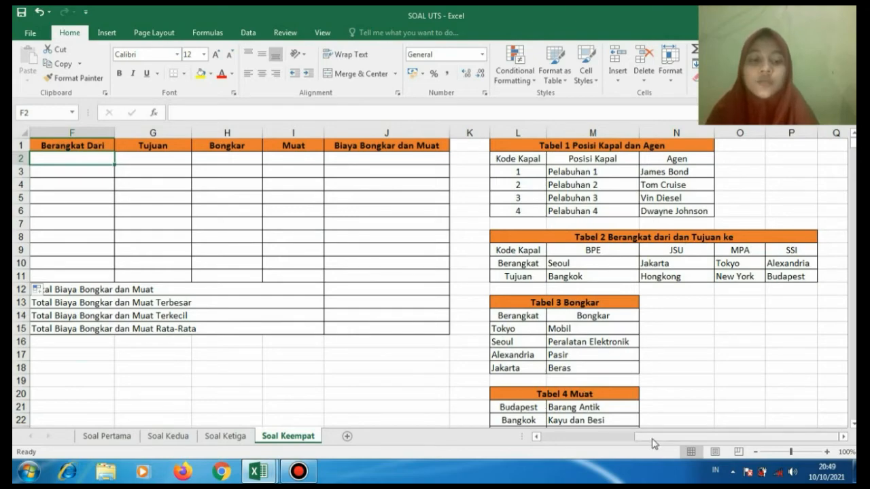
pyautogui.moveTo(654, 439); pyautogui.dragTo(558, 441)
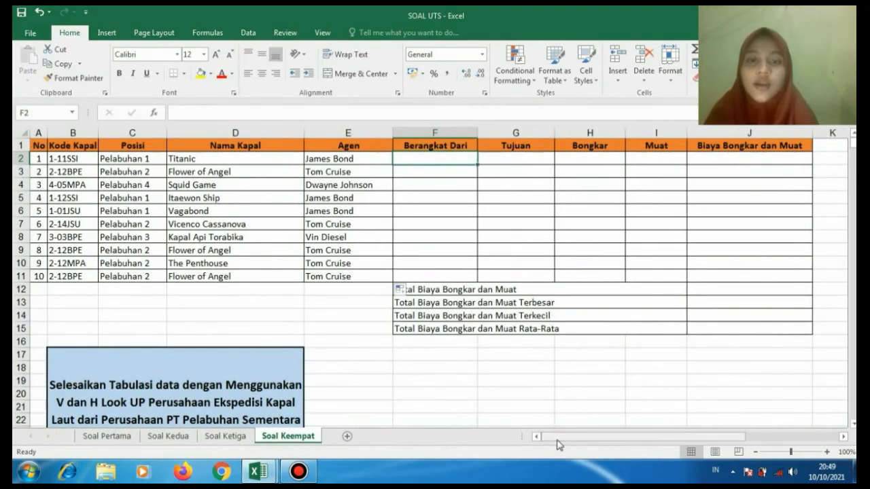
pyautogui.write('=')
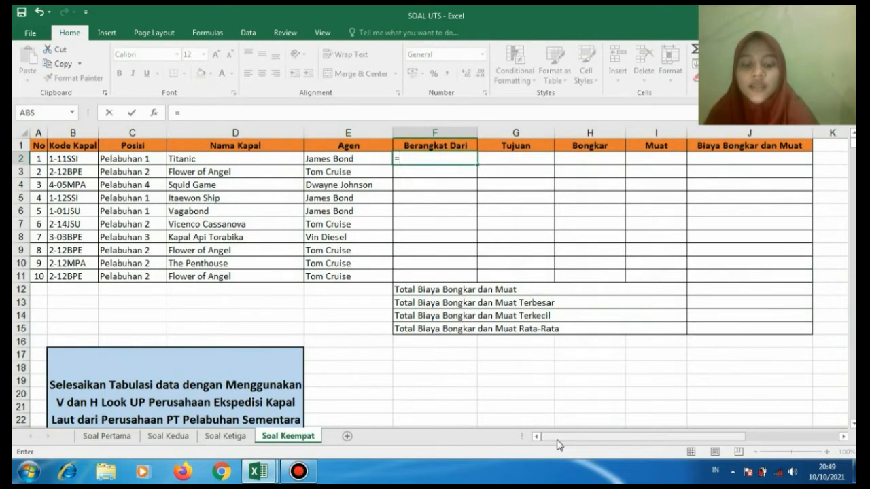
pyautogui.write('HL')
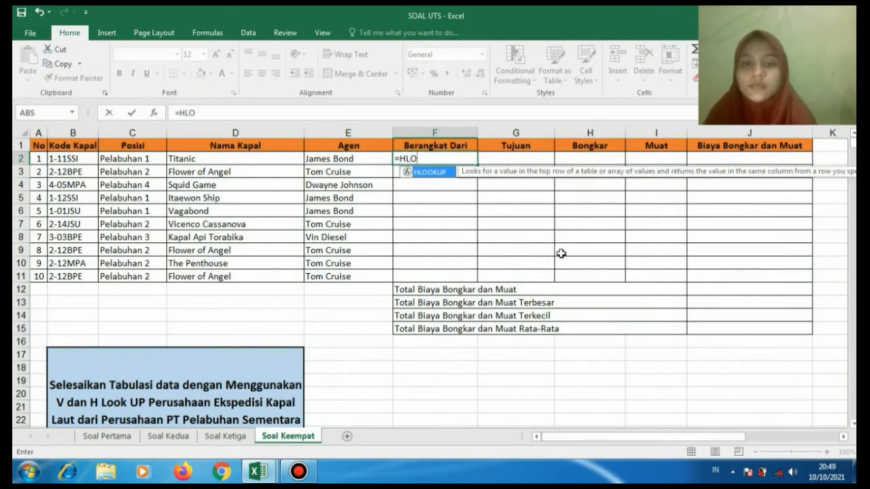
pyautogui.write('O')
pyautogui.doubleClick(442, 173)
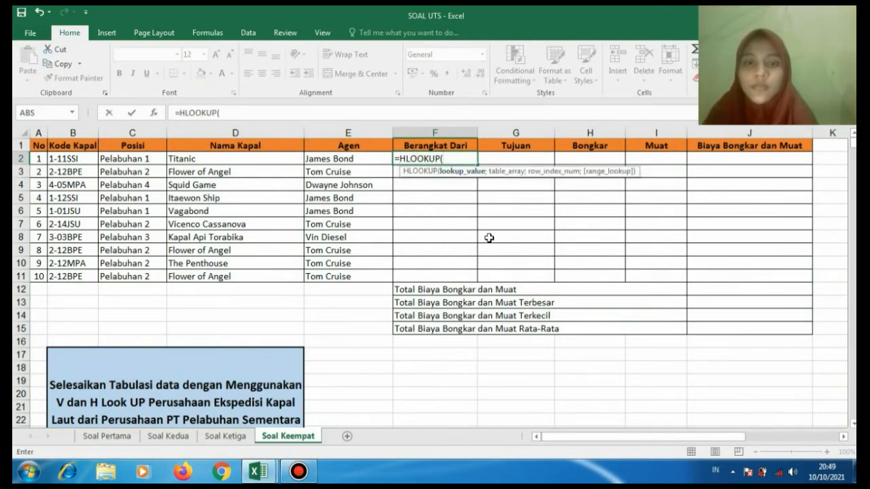
pyautogui.moveTo(716, 439); pyautogui.dragTo(796, 438)
pyautogui.moveTo(794, 439); pyautogui.dragTo(806, 439)
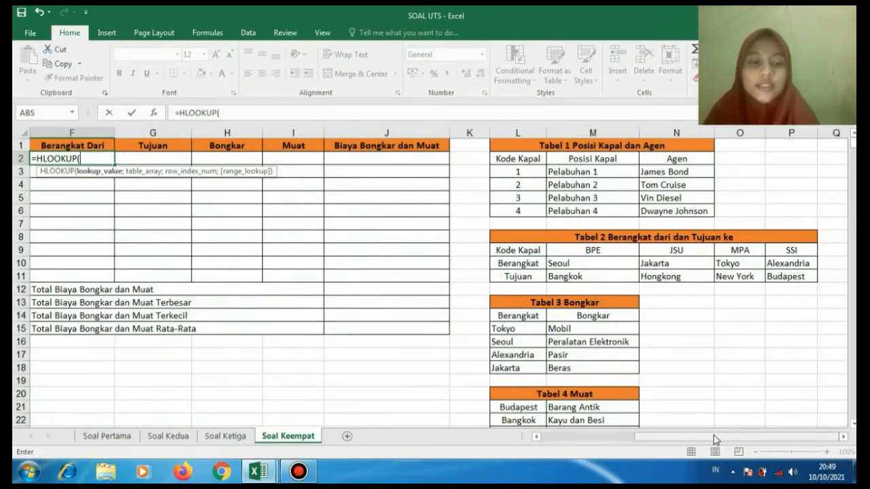
pyautogui.moveTo(722, 437); pyautogui.dragTo(626, 442)
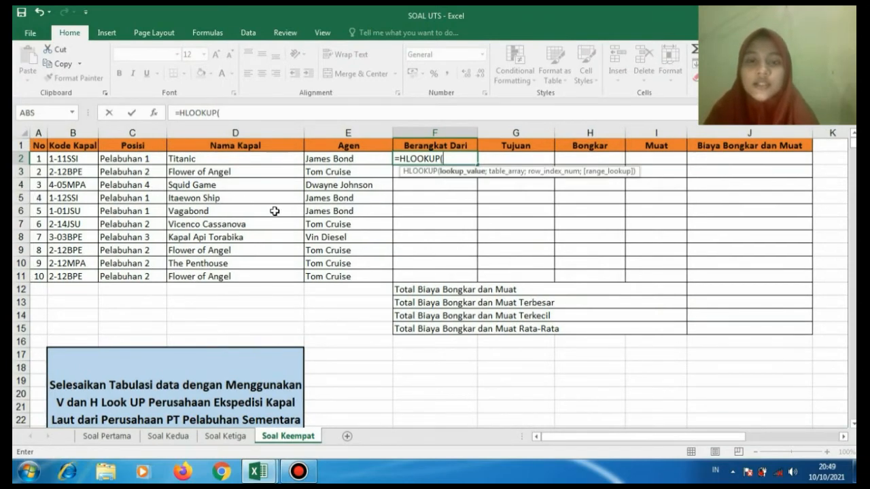
# Enter RIGHT(B2;3) as the lookup value of the F2 formula to use the last three characters of Kode Kapal.
pyautogui.write('RI')
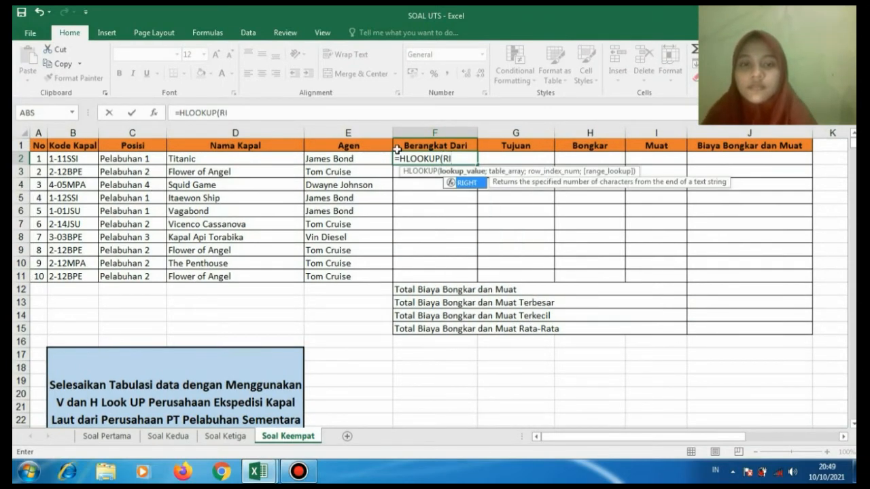
pyautogui.doubleClick(483, 184)
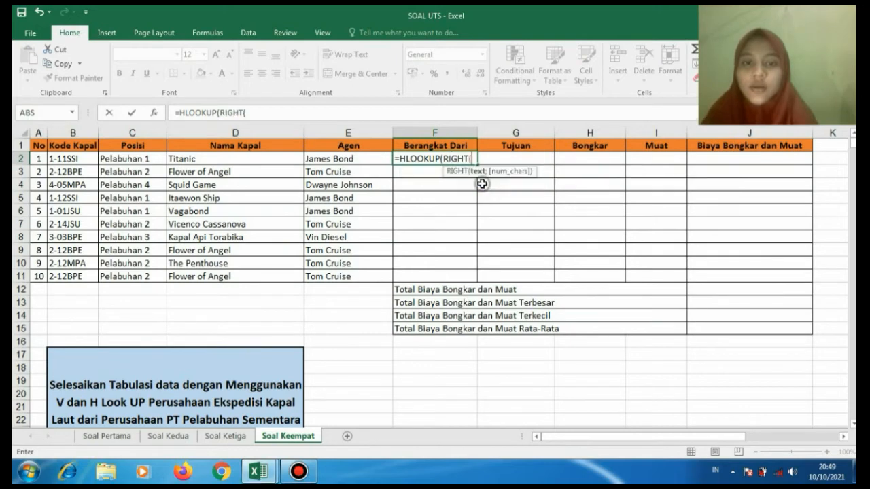
pyautogui.click(75, 161)
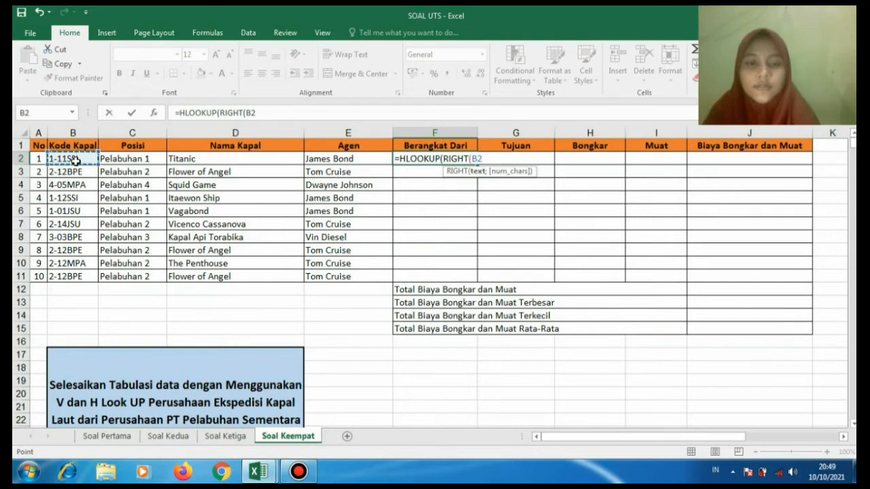
pyautogui.write(';')
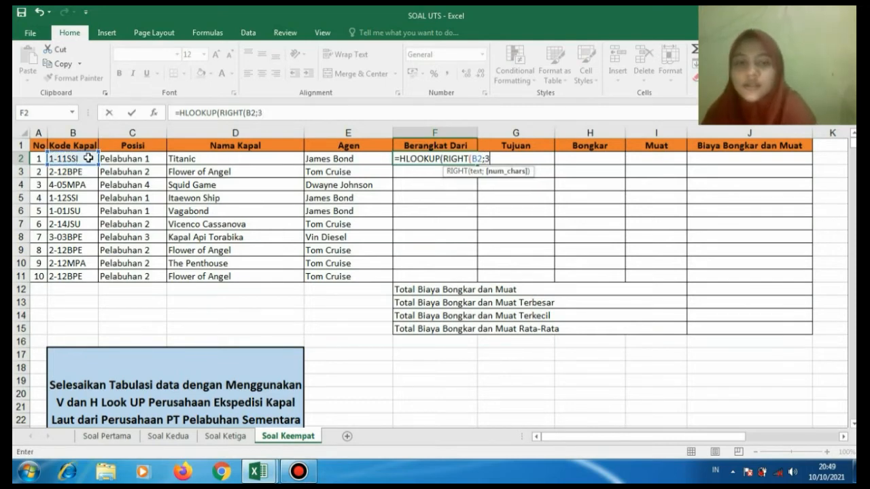
pyautogui.write('3)')
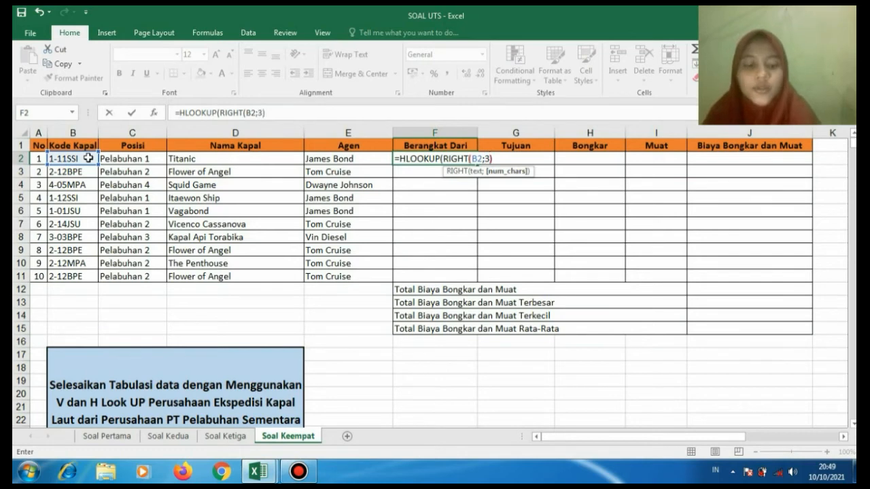
pyautogui.write(';')
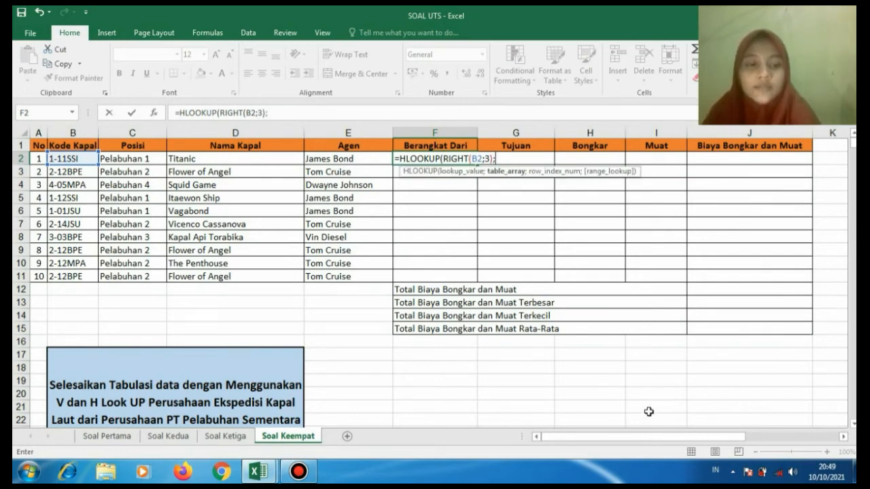
# Complete the F2 formula with Tabel 2 as absolute range $L$9:$P$11, row index 2 and range lookup 0.
pyautogui.moveTo(649, 438); pyautogui.dragTo(744, 438)
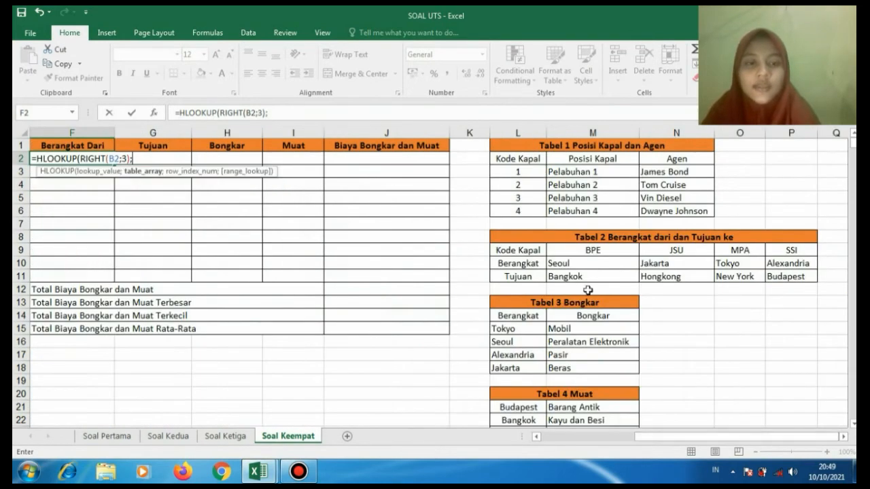
pyautogui.moveTo(511, 251); pyautogui.dragTo(784, 277)
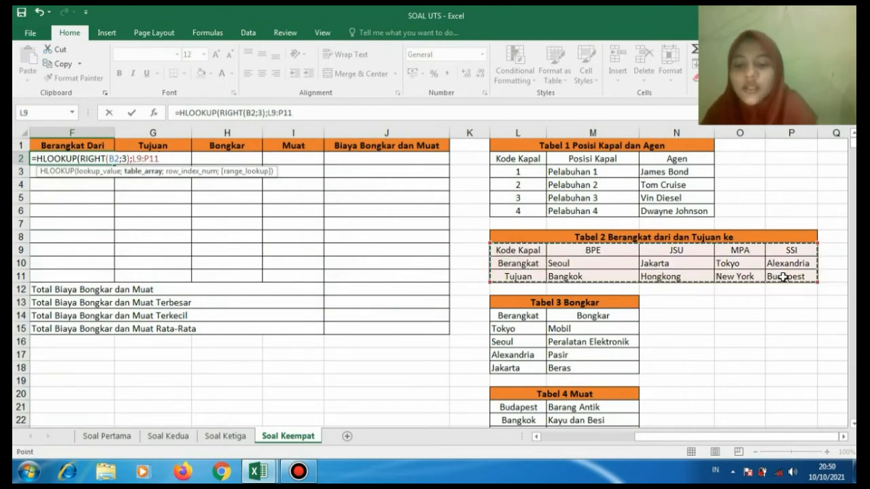
pyautogui.press('F4')
pyautogui.write(';')
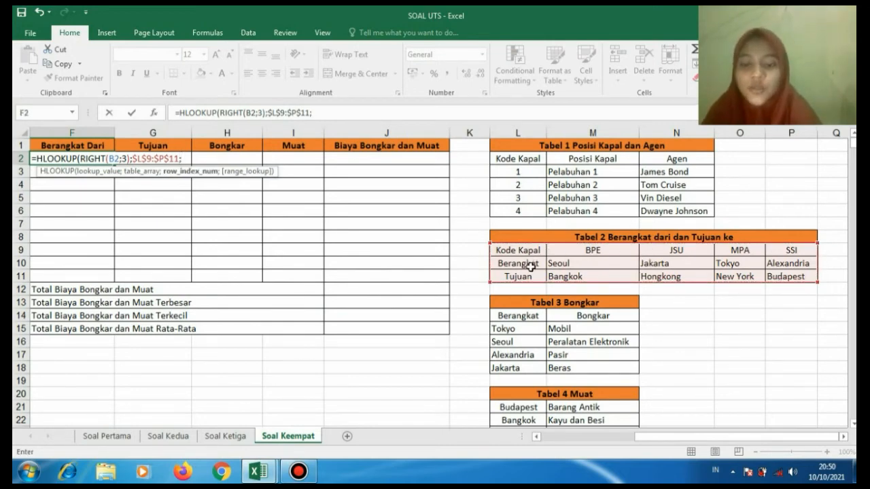
pyautogui.write('2')
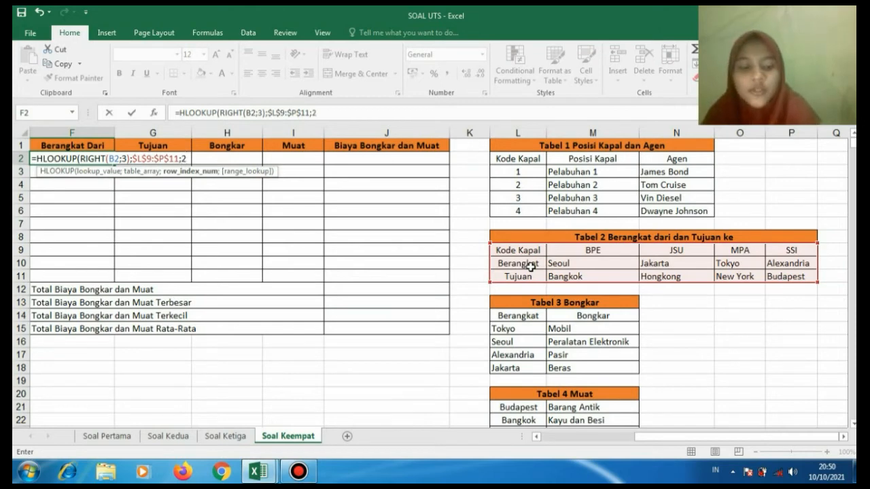
pyautogui.write(';0')
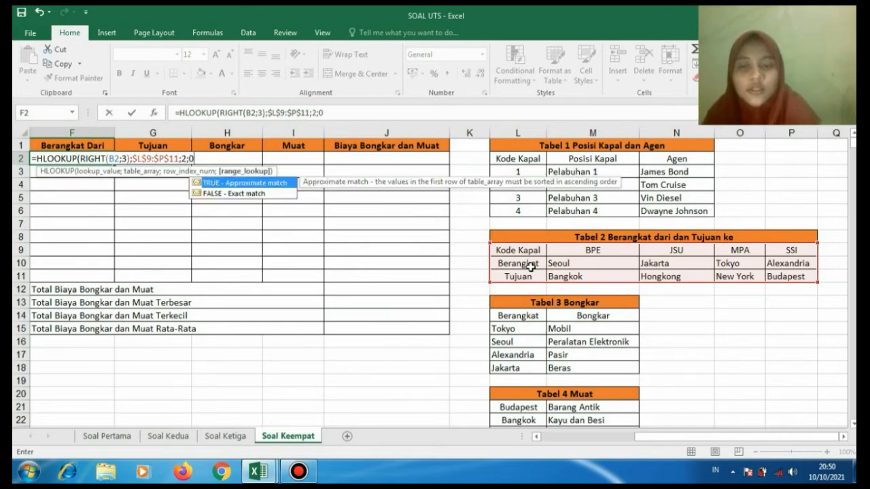
pyautogui.write(')')
pyautogui.press('Return')
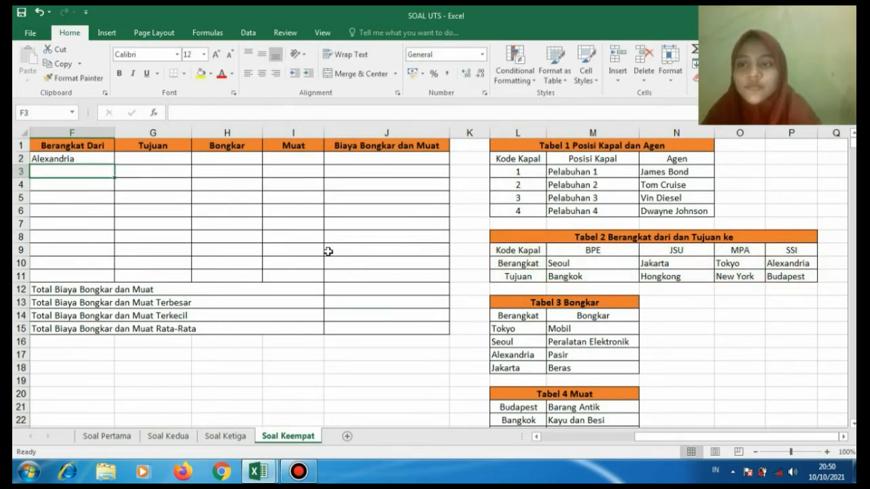
# Fill the Berangkat Dari formula from F2 down to F11.
pyautogui.moveTo(641, 442); pyautogui.dragTo(622, 442)
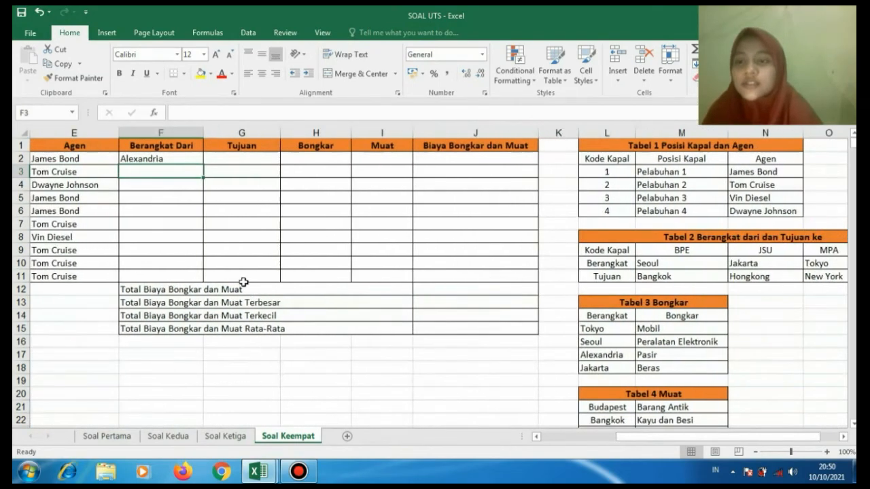
pyautogui.click(187, 157)
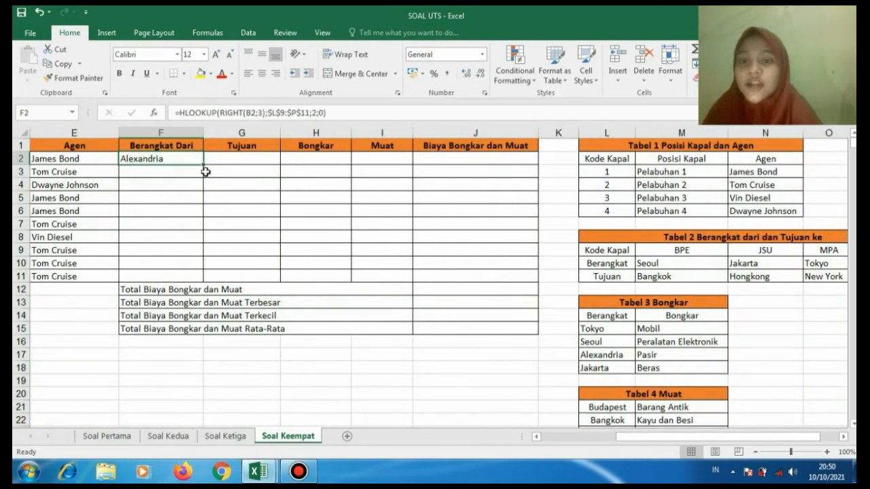
pyautogui.doubleClick(203, 166)
# Begin the Tujuan formula in cell G2 with =HLOOKUP(RIGHT(B2;3); to look up the last three characters of Kode Kapal.
pyautogui.click(240, 160)
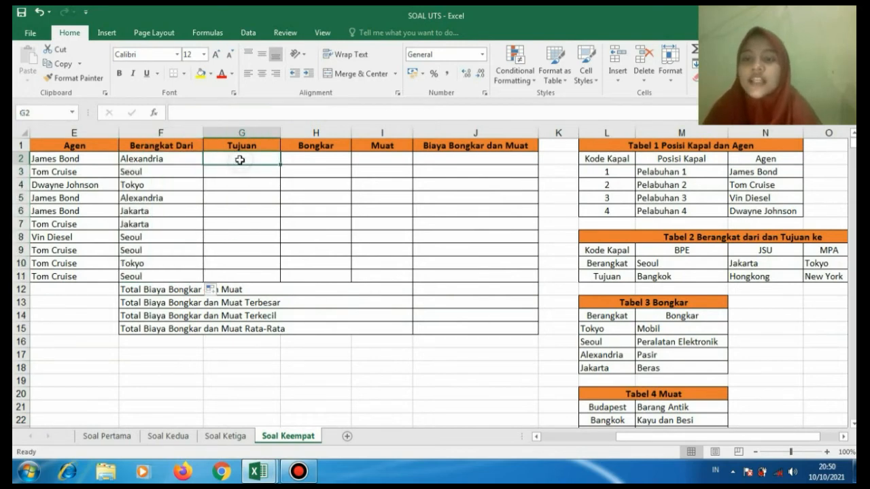
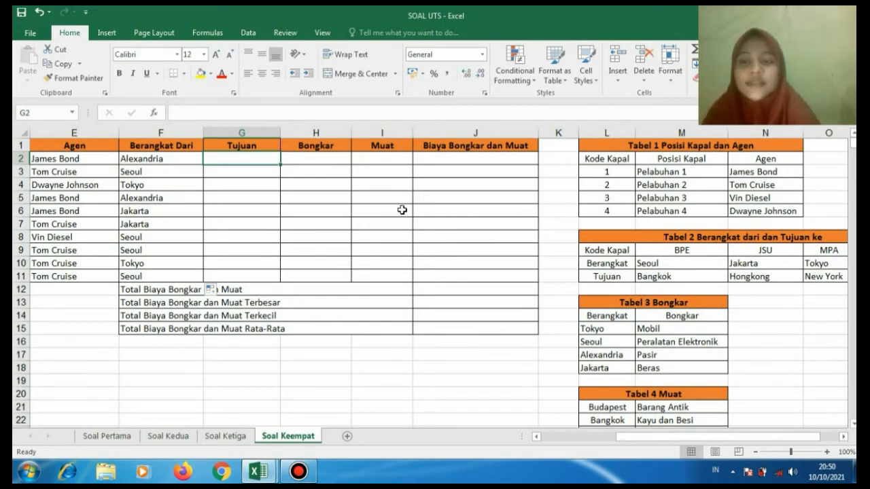
pyautogui.write('=HLO')
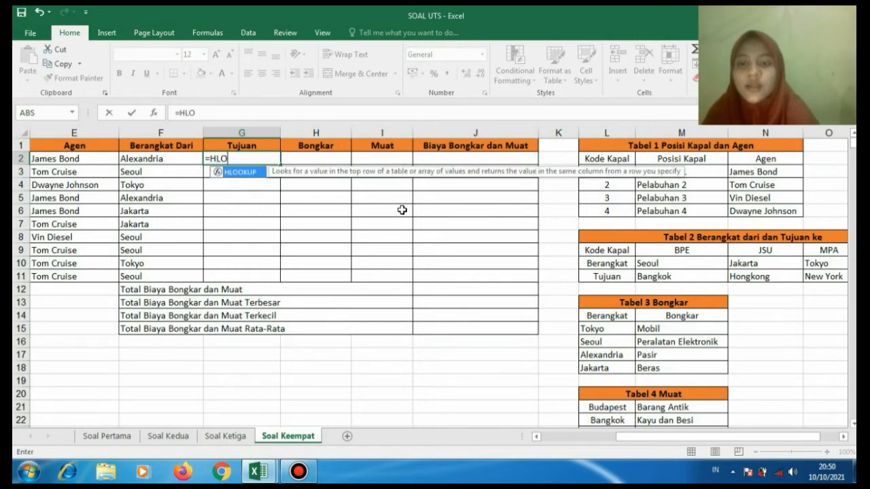
pyautogui.doubleClick(231, 173)
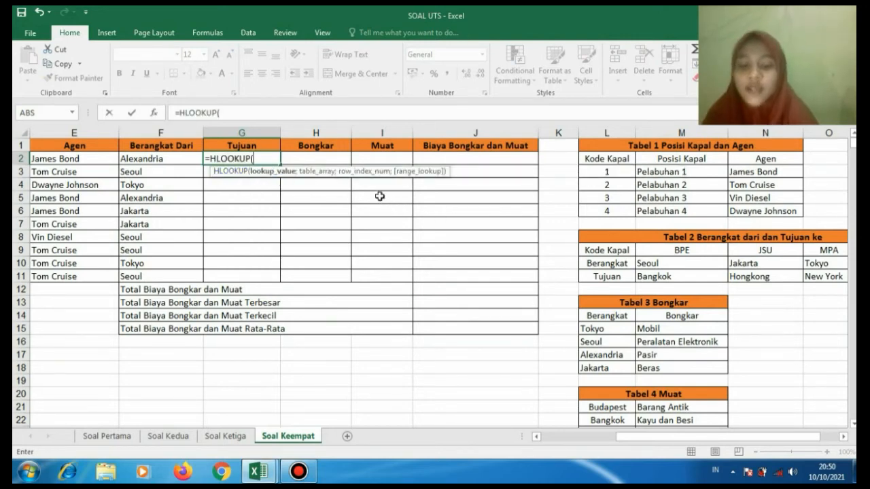
pyautogui.write('RIG')
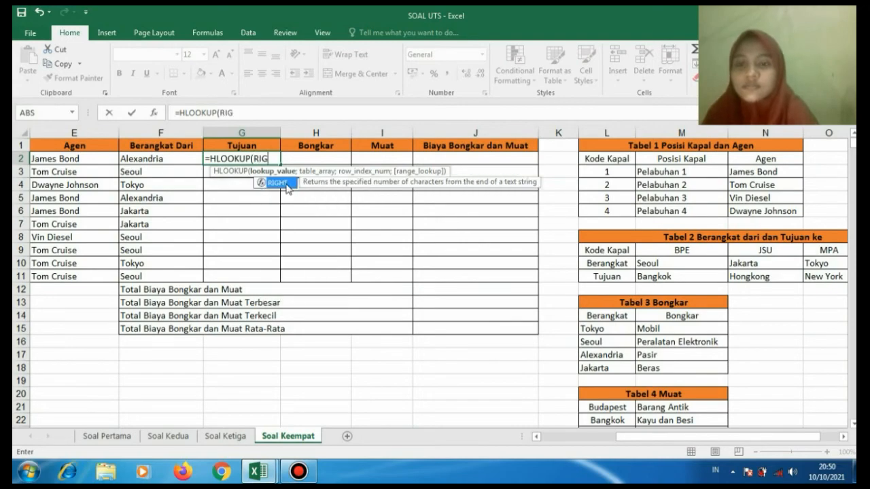
pyautogui.doubleClick(284, 183)
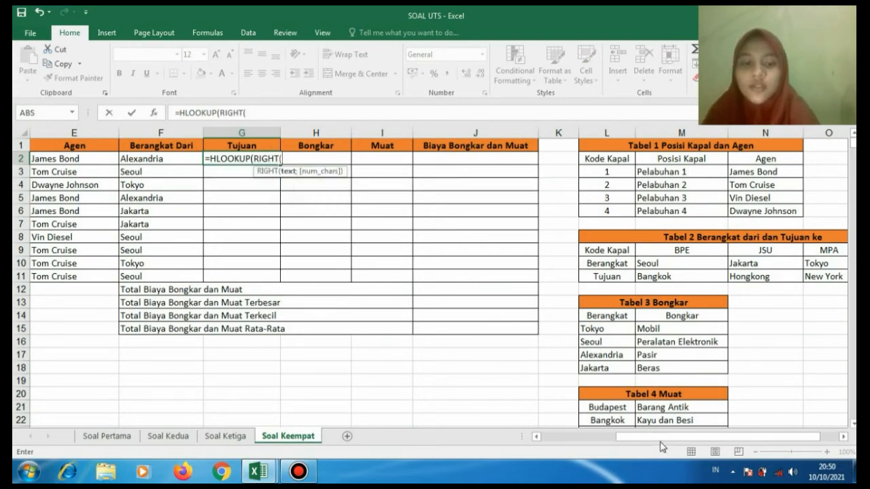
pyautogui.moveTo(661, 440); pyautogui.dragTo(569, 440)
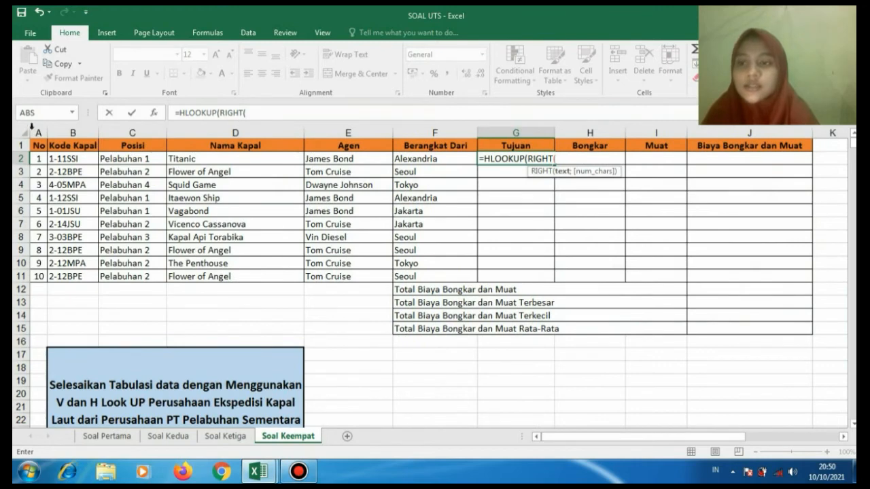
pyautogui.click(79, 162)
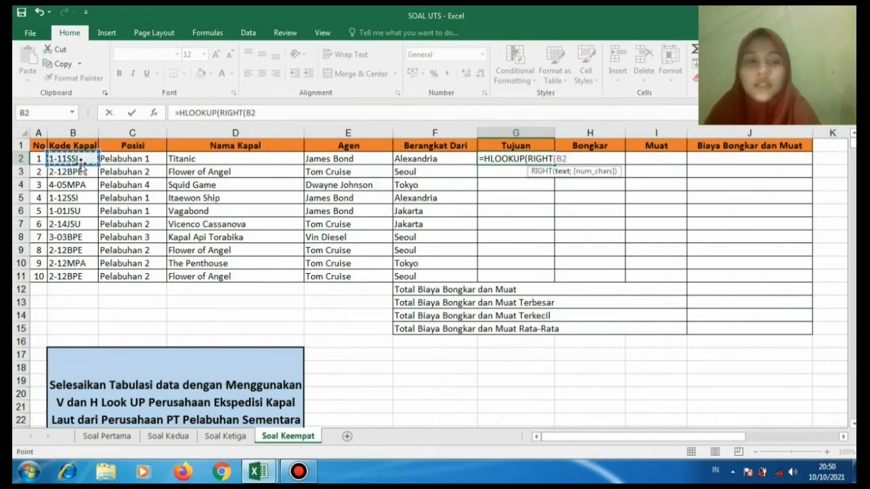
pyautogui.write(';')
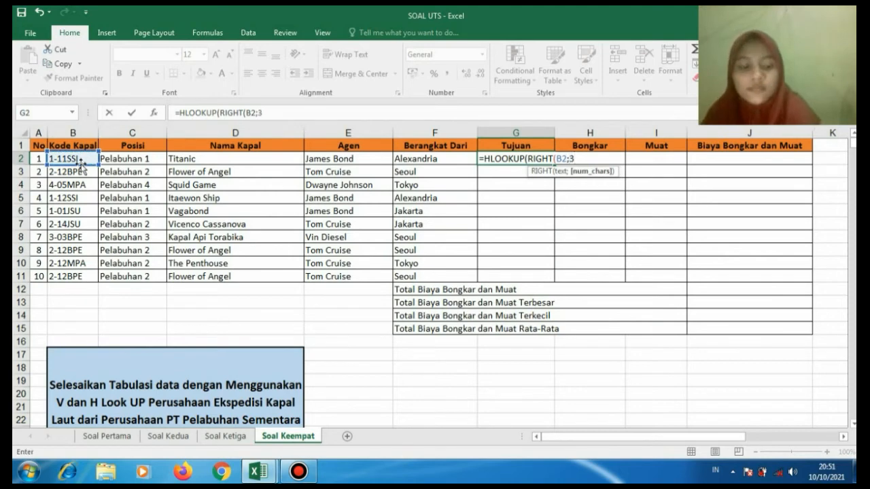
pyautogui.write('3);')
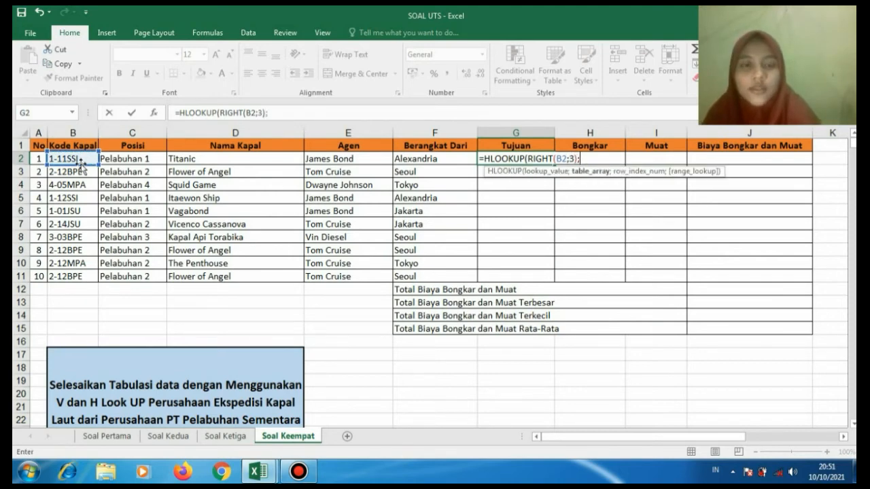
# Complete the G2 formula with Tabel 2 as $L$9:$P$11, row index 3 and range lookup 0, and fill it down to G11.
pyautogui.moveTo(673, 442); pyautogui.dragTo(827, 437)
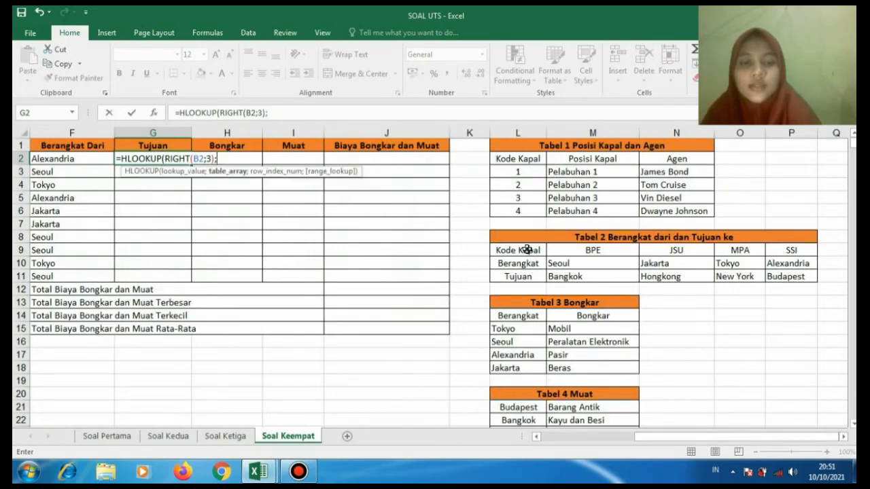
pyautogui.moveTo(527, 251); pyautogui.dragTo(811, 273)
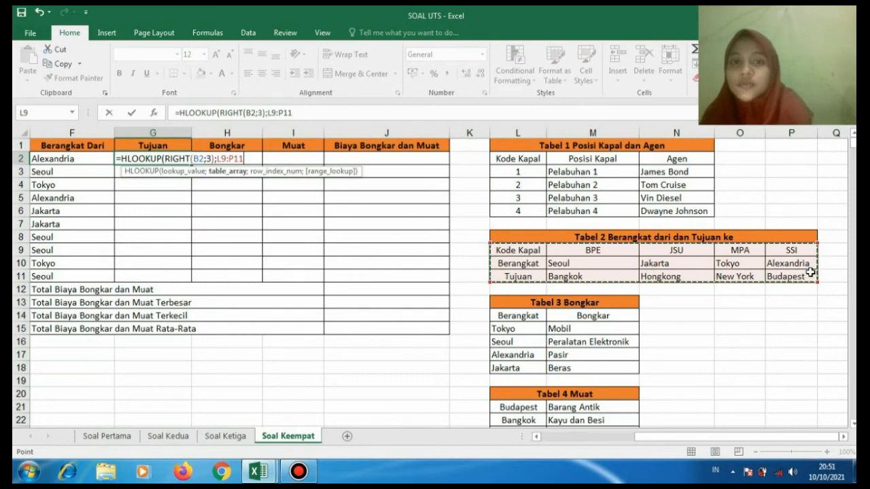
pyautogui.press('F4')
pyautogui.write(';')
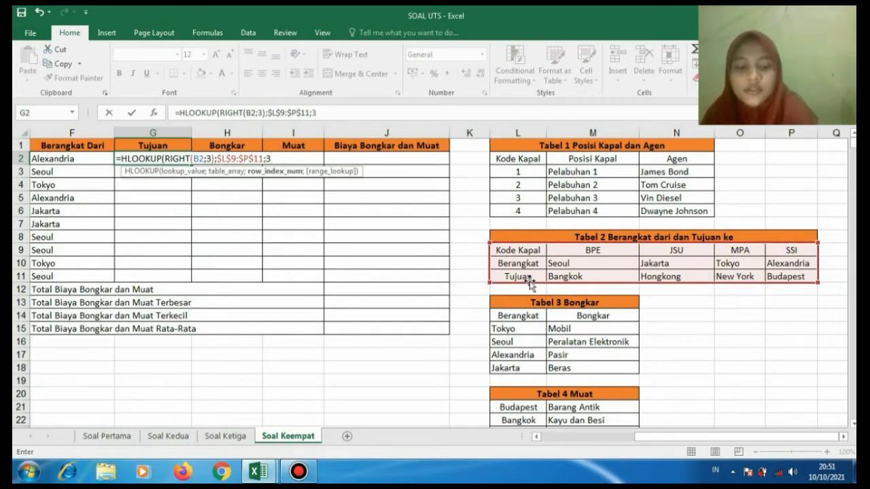
pyautogui.write('3;0')
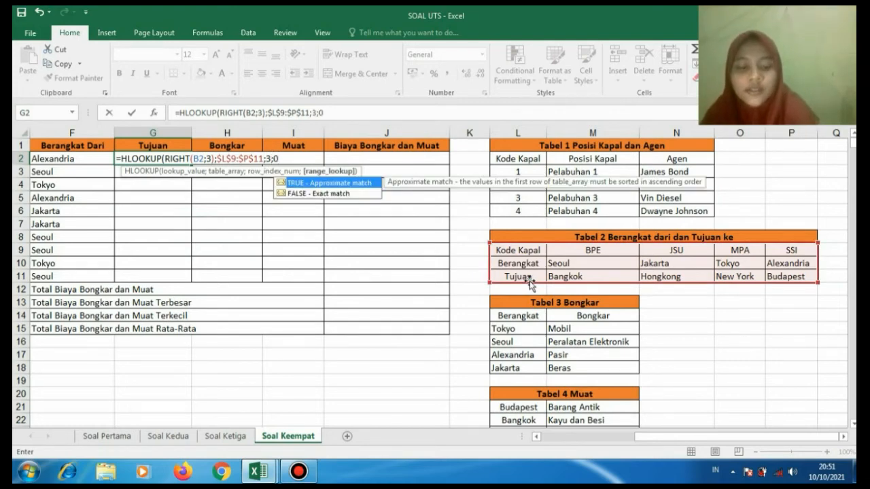
pyautogui.write(')')
pyautogui.press('Return')
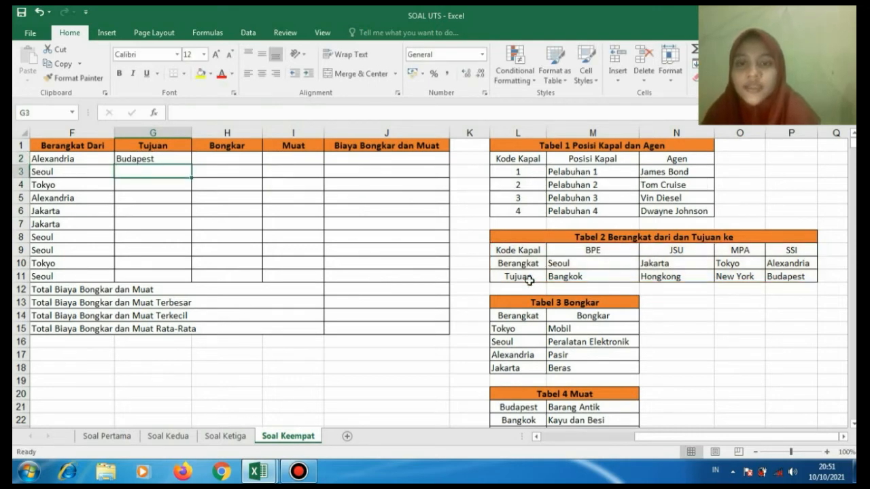
pyautogui.click(162, 161)
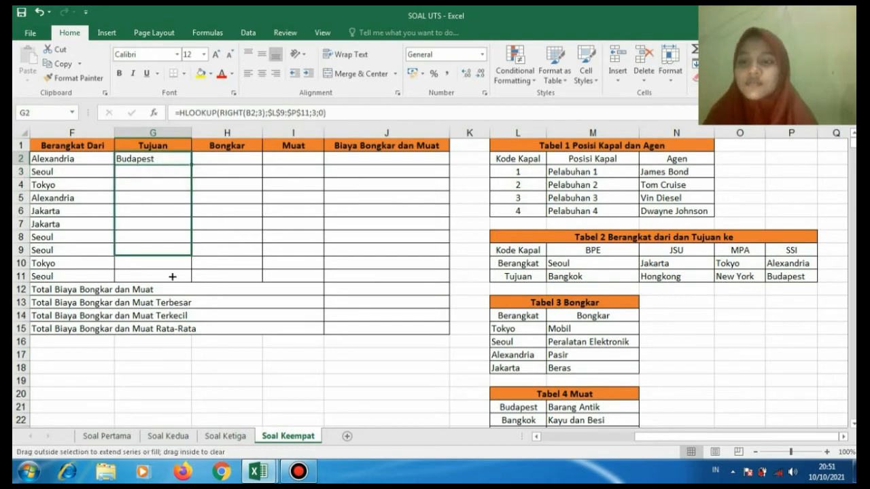
pyautogui.doubleClick(192, 166)
# Begin the Bongkar formula in cell H2 with =VLOOKUP(F2; to look up the Berangkat Dari value.
pyautogui.click(234, 162)
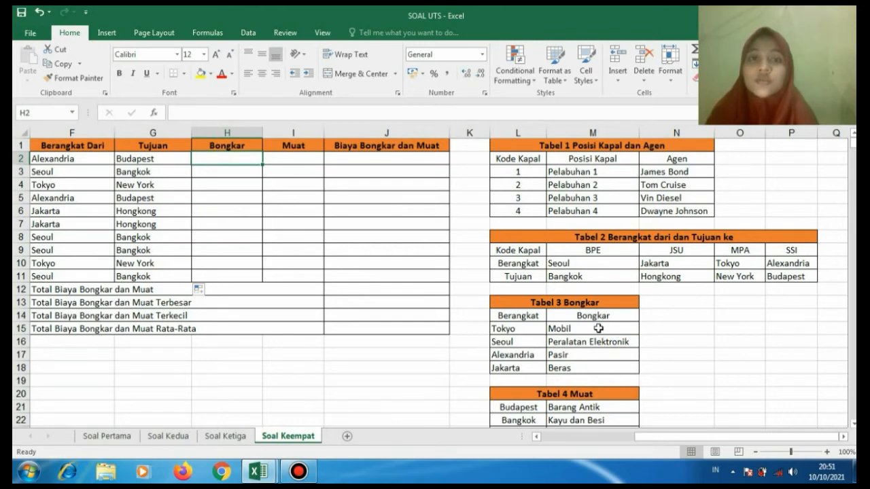
pyautogui.write('=')
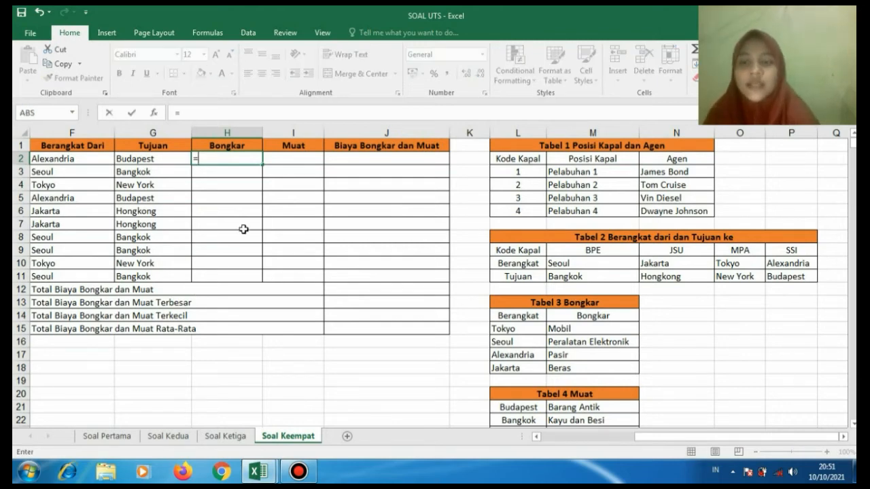
pyautogui.write('VLOO')
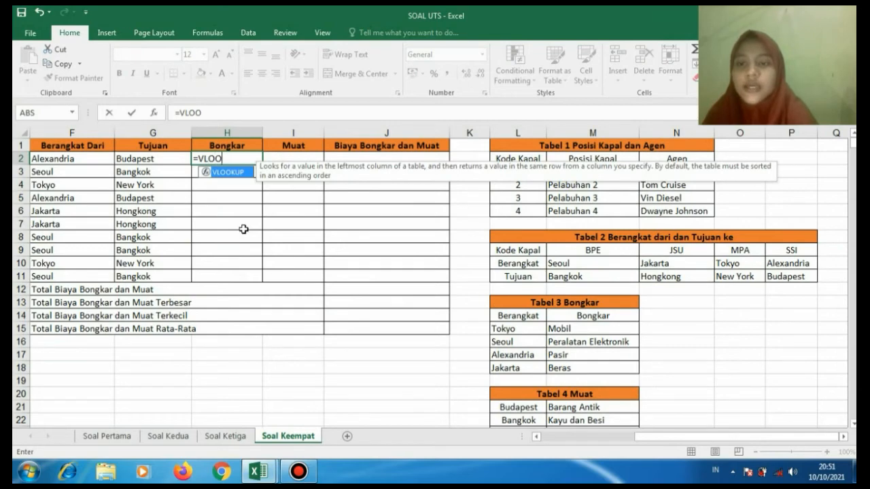
pyautogui.doubleClick(239, 174)
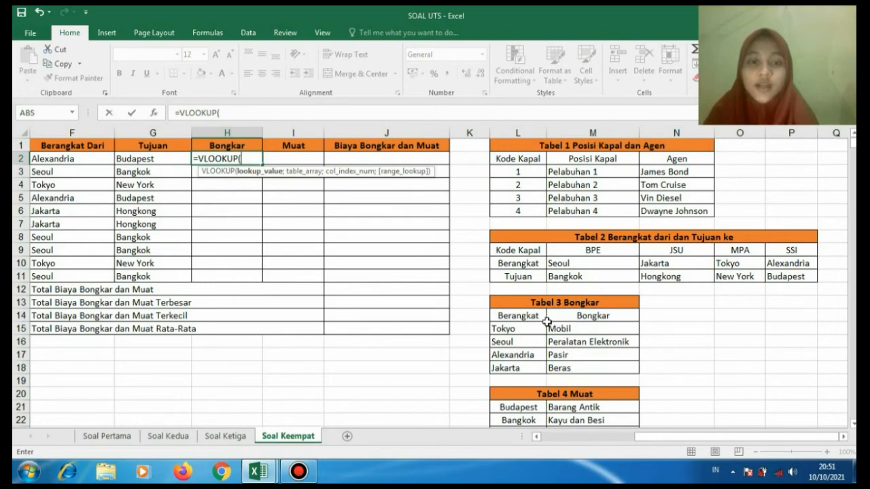
pyautogui.click(62, 161)
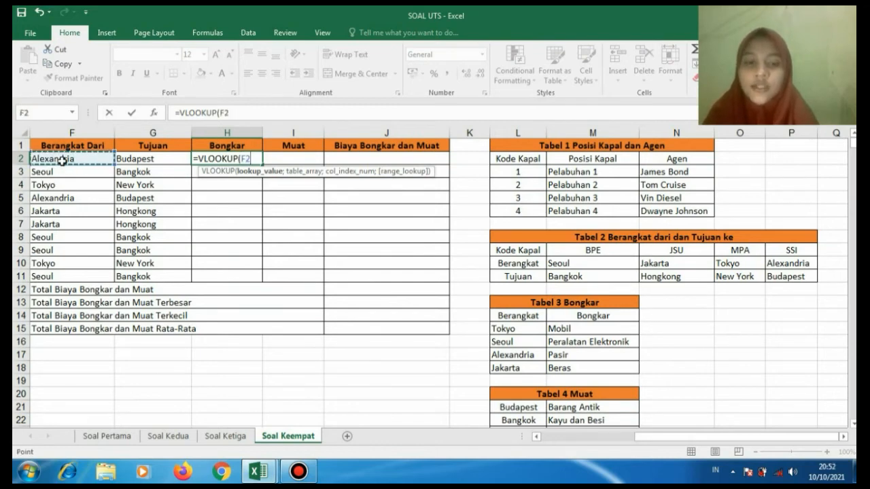
pyautogui.write(';')
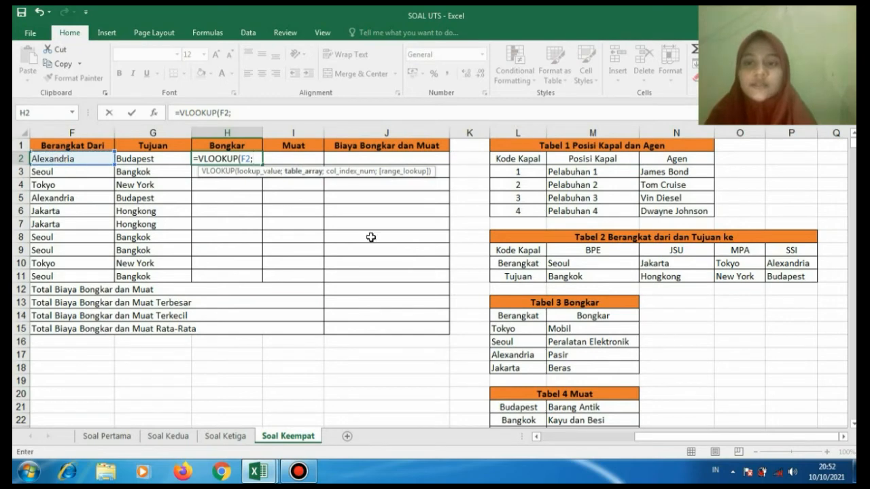
# Complete the H2 formula with Tabel 3 as absolute range $L$14:$M$18, column index 2 and range lookup 0.
pyautogui.moveTo(518, 319); pyautogui.dragTo(587, 364)
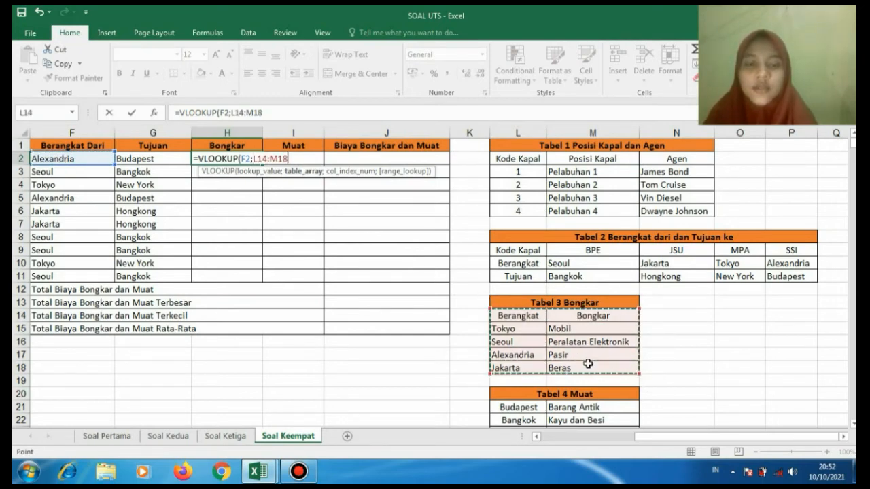
pyautogui.press('F4')
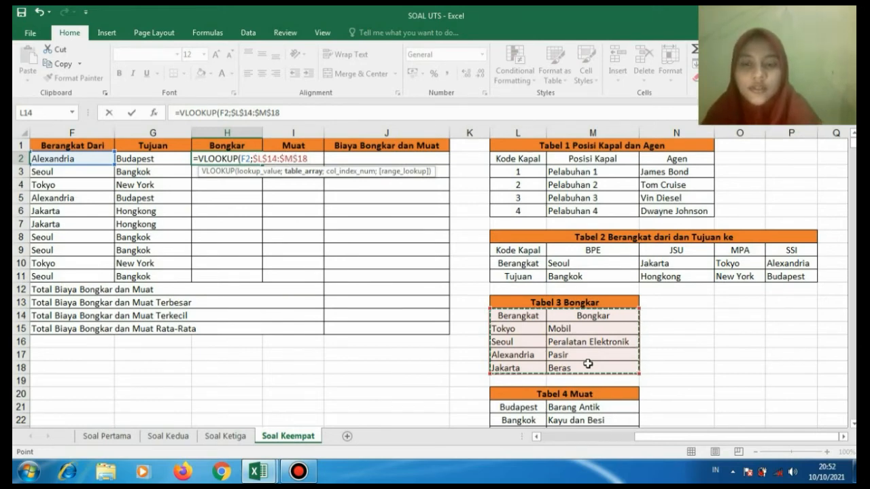
pyautogui.write(';2')
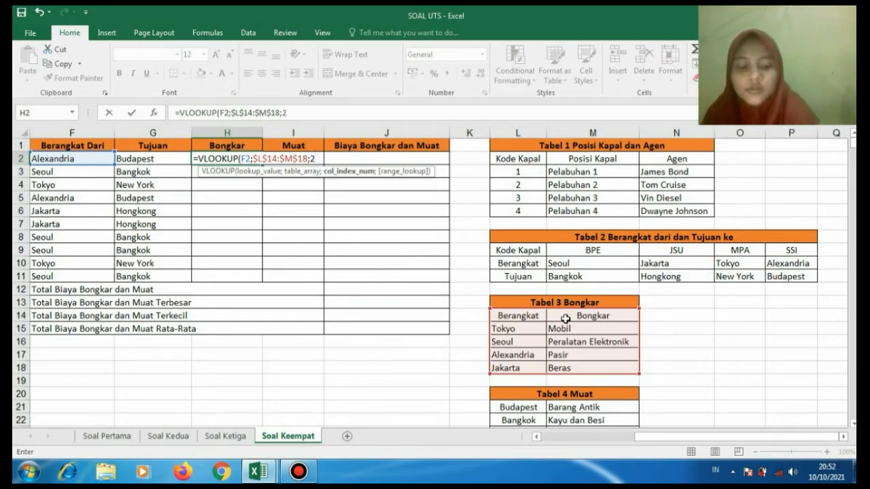
pyautogui.write(';')
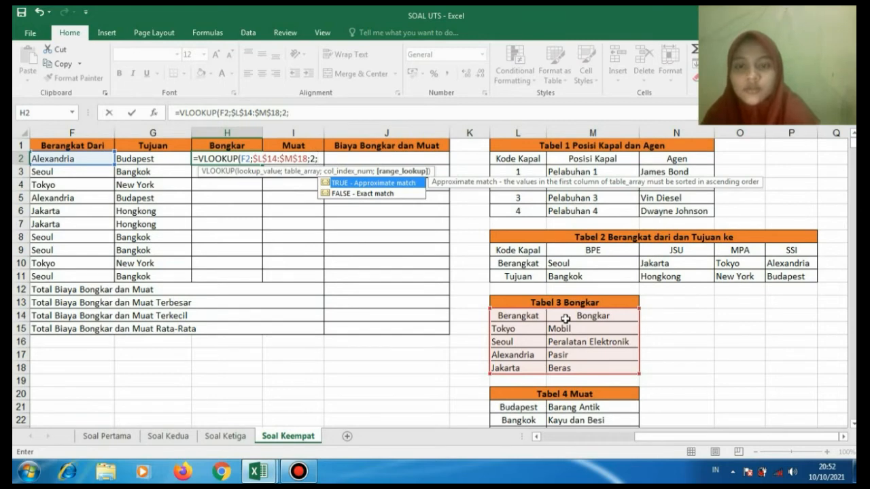
pyautogui.write('0')
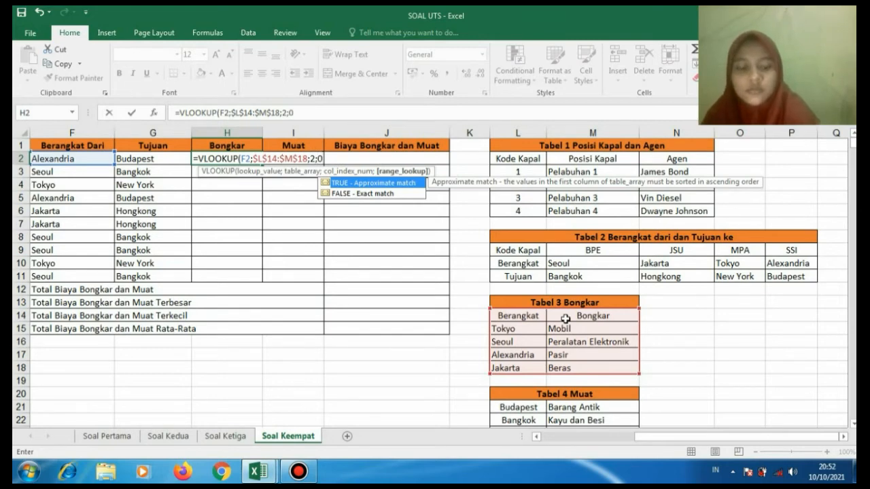
pyautogui.write(')')
pyautogui.press('Return')
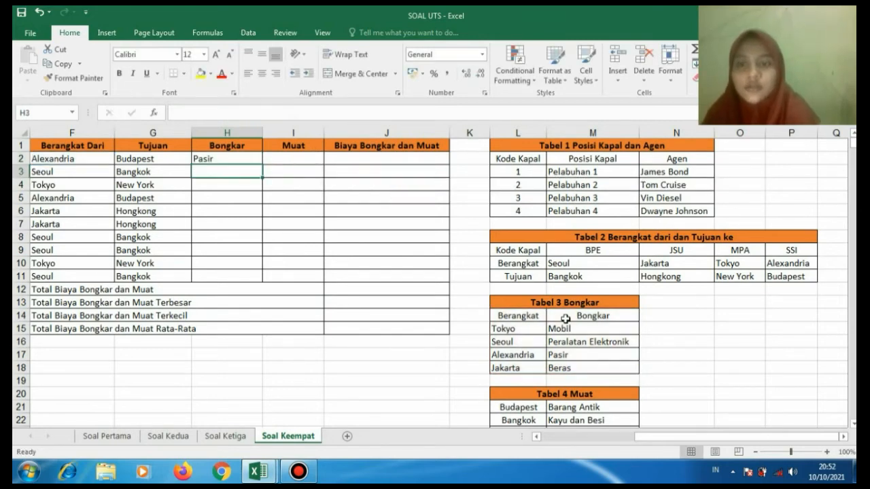
# Fill the Bongkar formula from H2 down to H11 and widen column H to fit the longest entries.
pyautogui.click(239, 157)
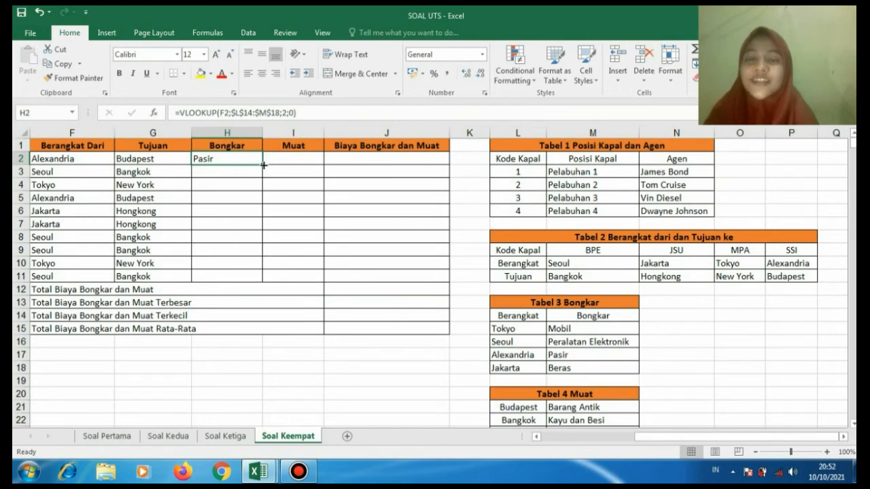
pyautogui.moveTo(261, 164); pyautogui.dragTo(252, 278)
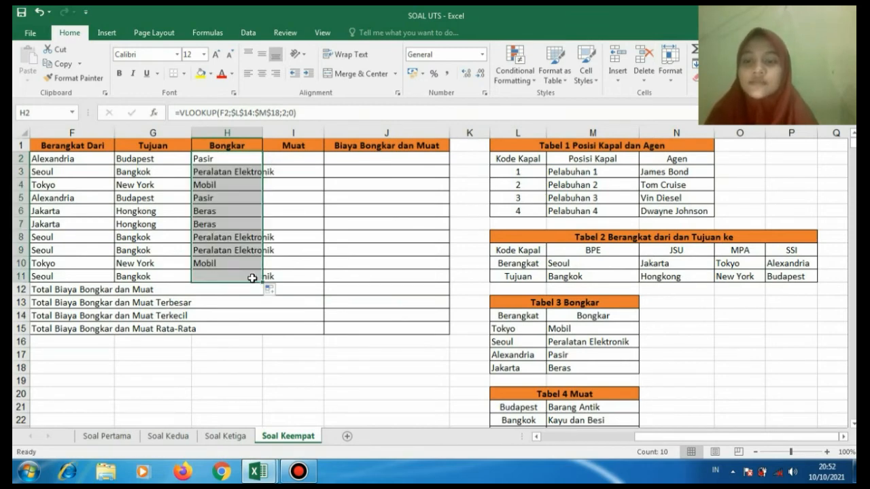
pyautogui.moveTo(263, 132); pyautogui.dragTo(288, 134)
# Begin the Muat formula in cell I2 with =VLOOKUP(G2; to look up the Tujuan value.
pyautogui.click(323, 158)
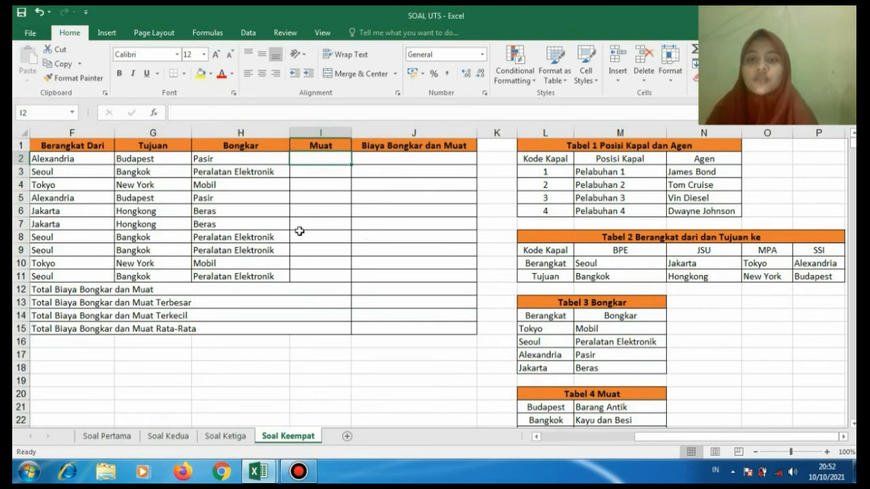
pyautogui.scroll(-2, 646, 296)
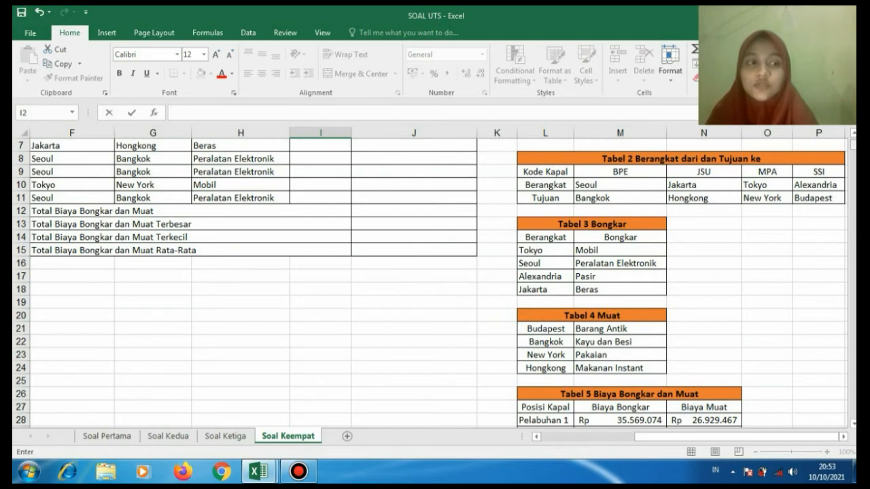
pyautogui.scroll(2, 435, 279)
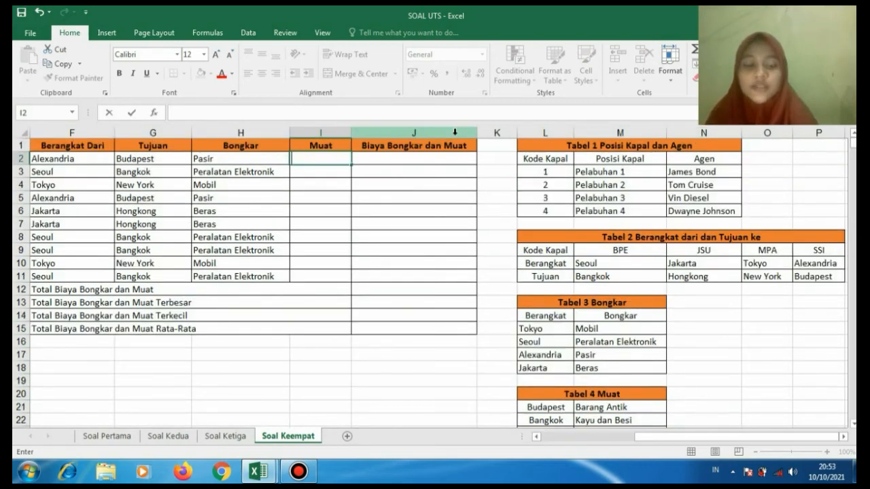
pyautogui.write('=VLO')
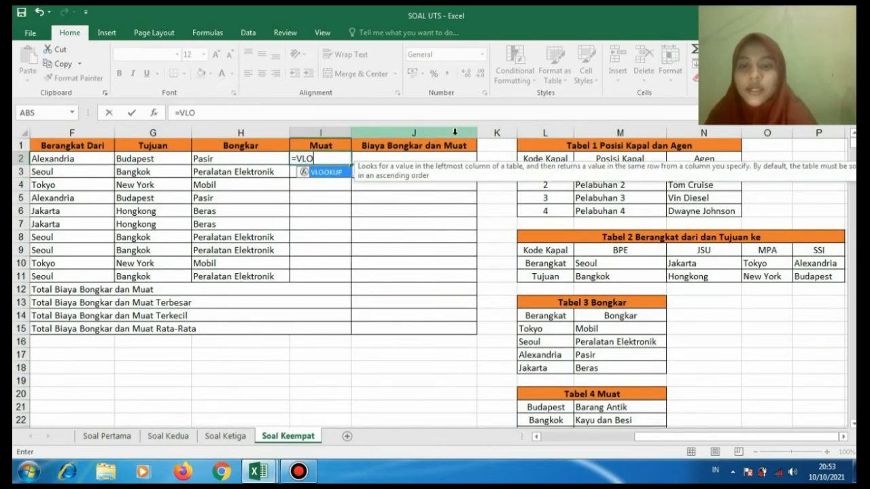
pyautogui.doubleClick(333, 174)
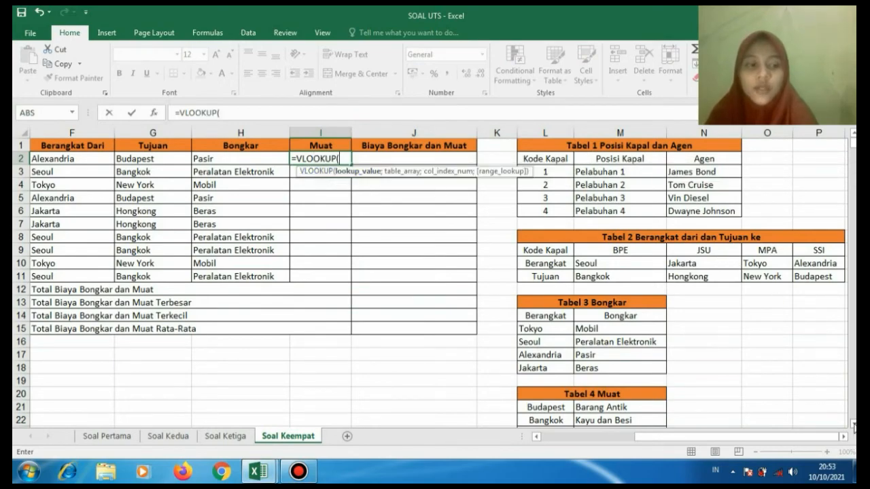
pyautogui.scroll(-3, 854, 425)
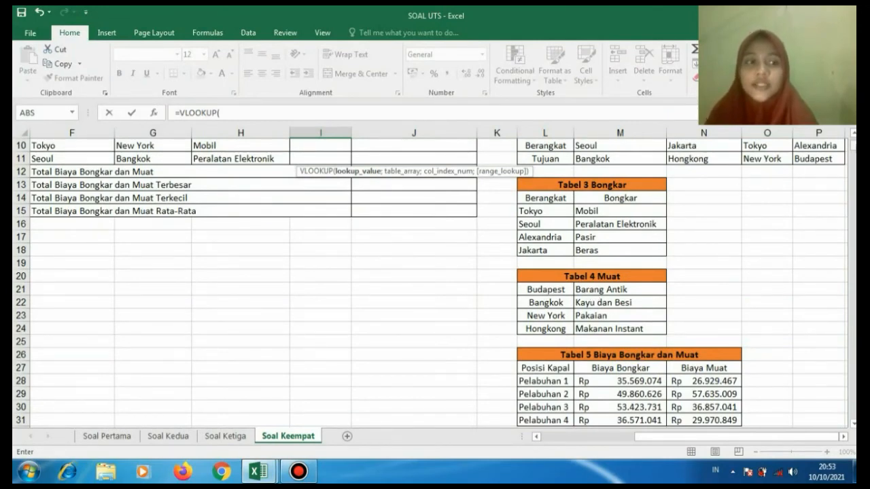
pyautogui.scroll(3, 435, 272)
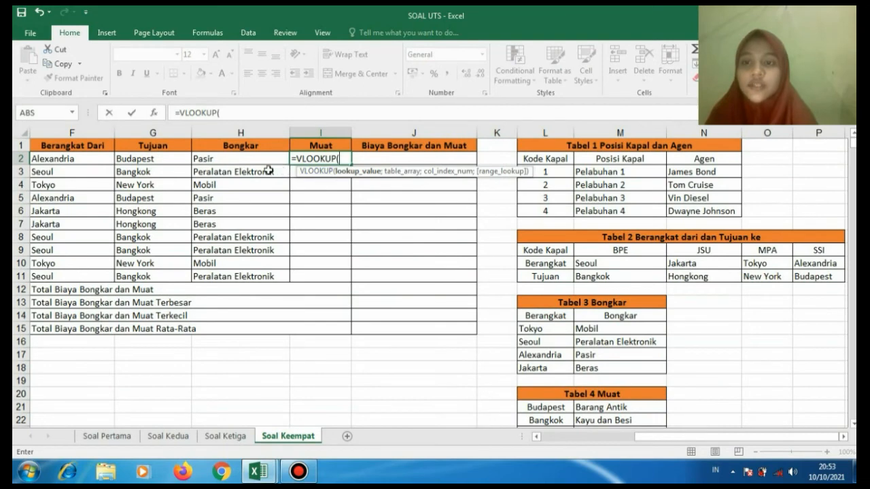
pyautogui.click(170, 159)
pyautogui.write(';')
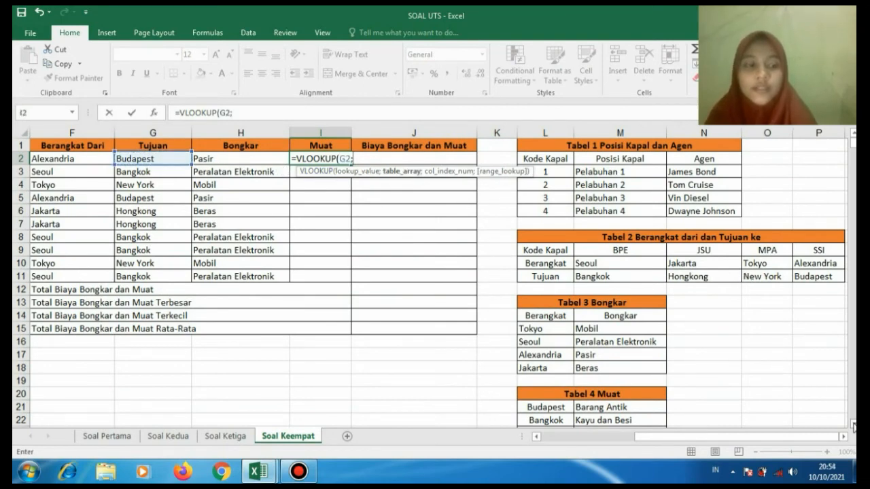
# Complete the I2 formula with Tabel 4 as absolute range $L$21:$M$24, column index 2 and range lookup 0.
pyautogui.scroll(-4, 643, 384)
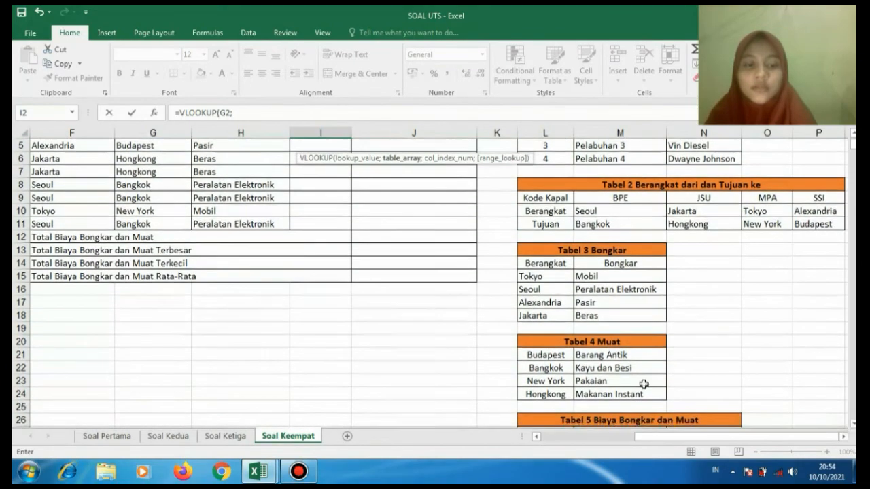
pyautogui.moveTo(551, 355); pyautogui.dragTo(632, 397)
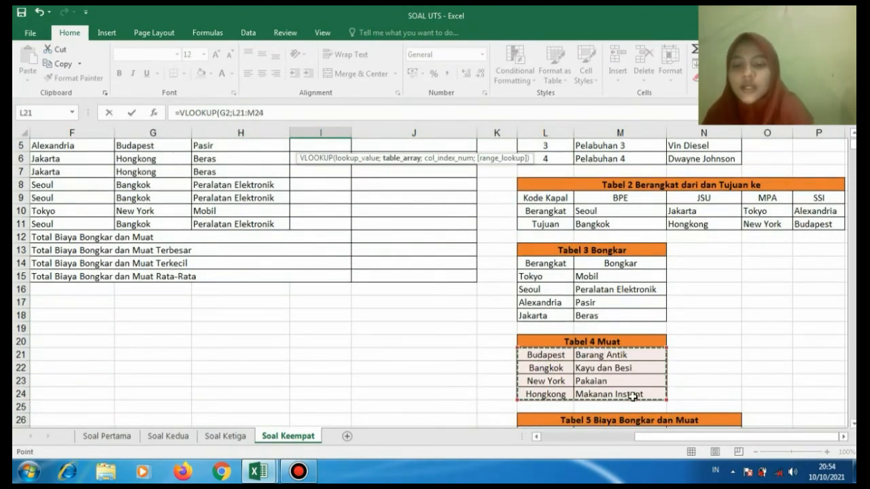
pyautogui.press('F4')
pyautogui.scroll(2, 633, 396)
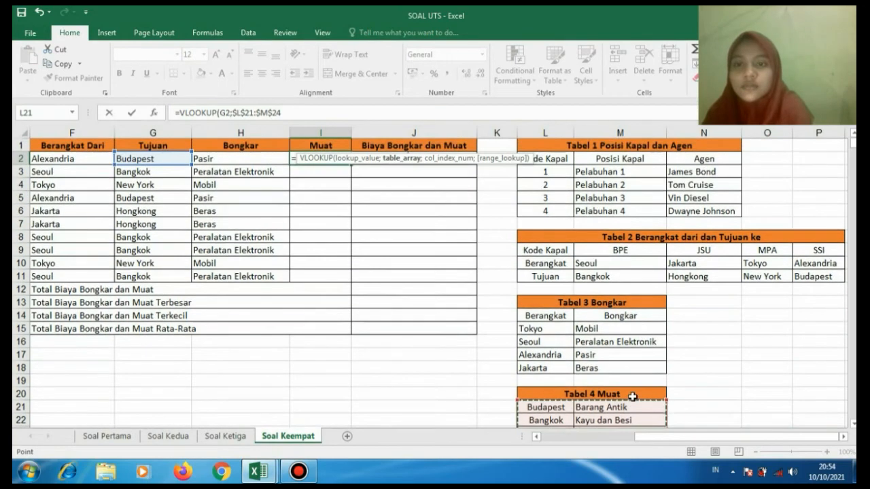
pyautogui.write(';')
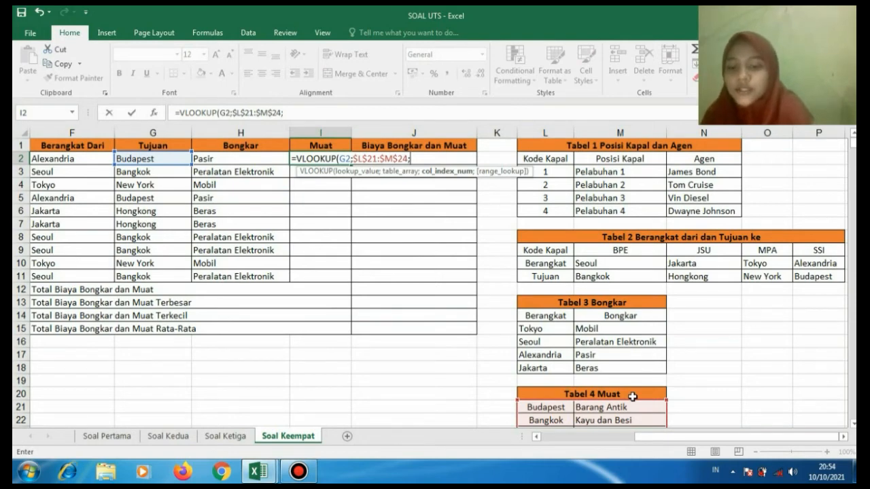
pyautogui.write('2;')
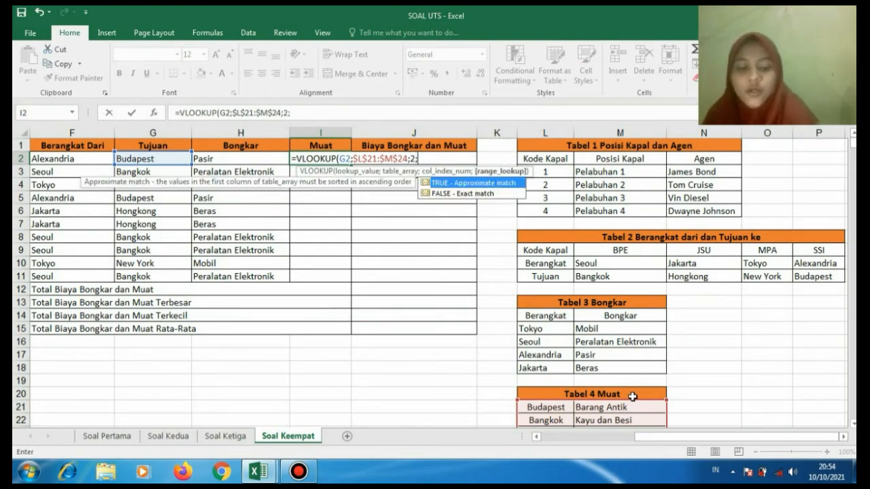
pyautogui.write('0)')
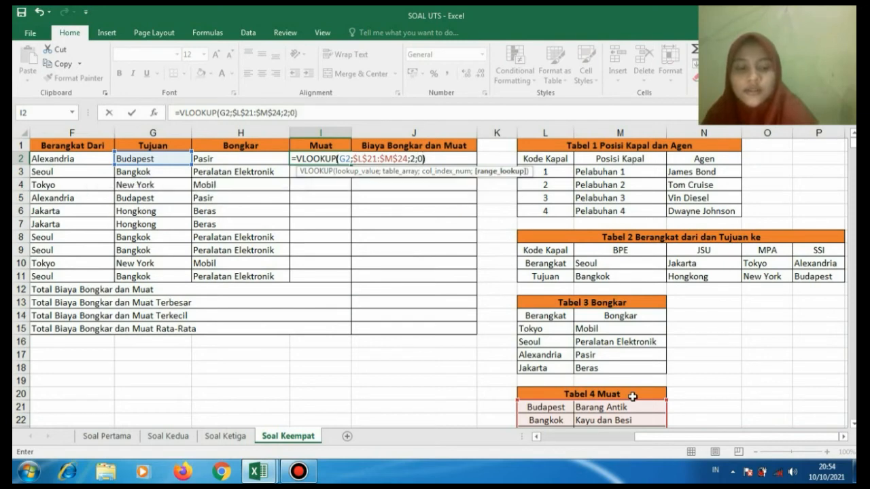
pyautogui.press('Return')
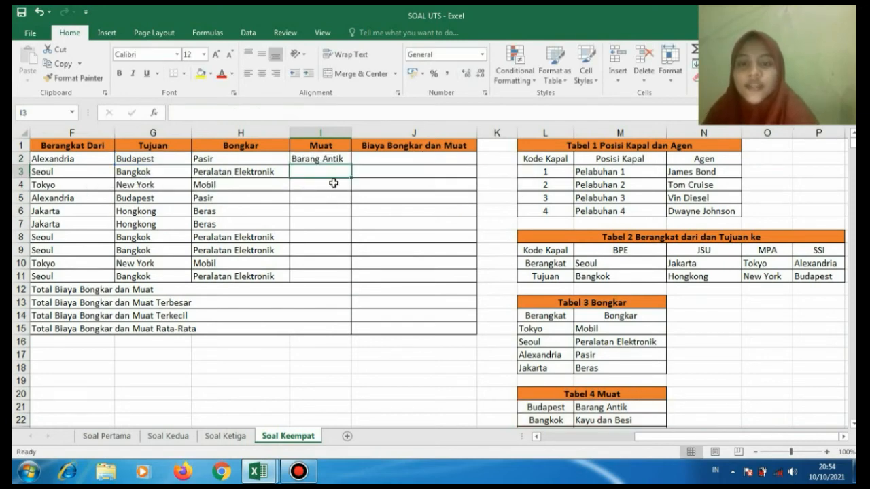
# Fill the Muat formula from I2 down to I11 and widen column I to fit the longest entries.
pyautogui.click(345, 161)
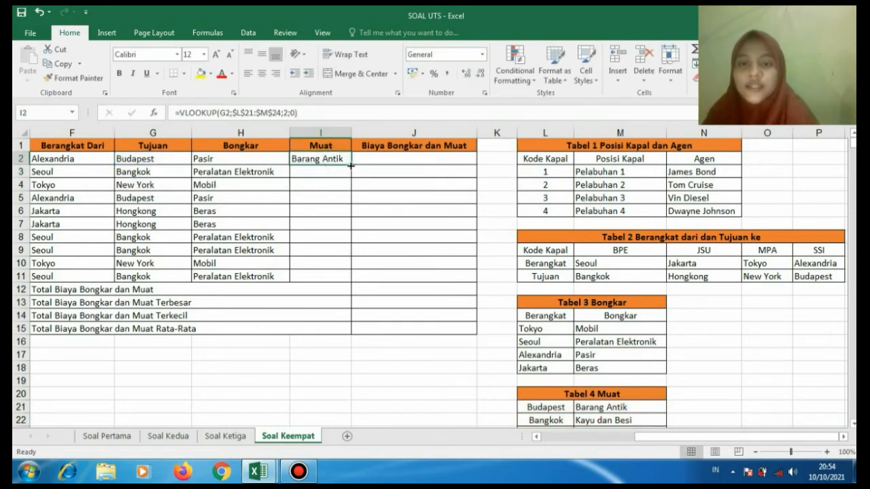
pyautogui.moveTo(350, 164); pyautogui.dragTo(348, 277)
pyautogui.click(350, 141)
pyautogui.doubleClick(351, 133)
# Begin the Biaya Bongkar dan Muat formula in cell J2 with =VLOOKUP(C2; to look up the Posisi value.
pyautogui.click(388, 160)
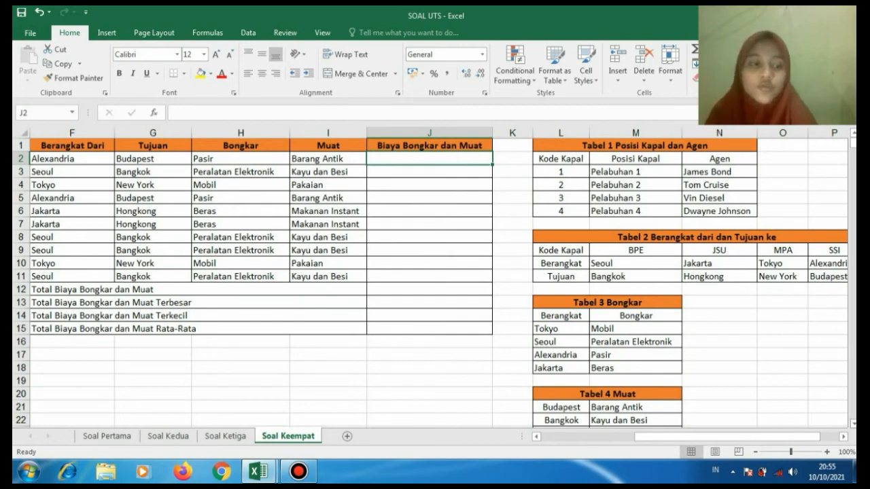
pyautogui.scroll(-4, 740, 419)
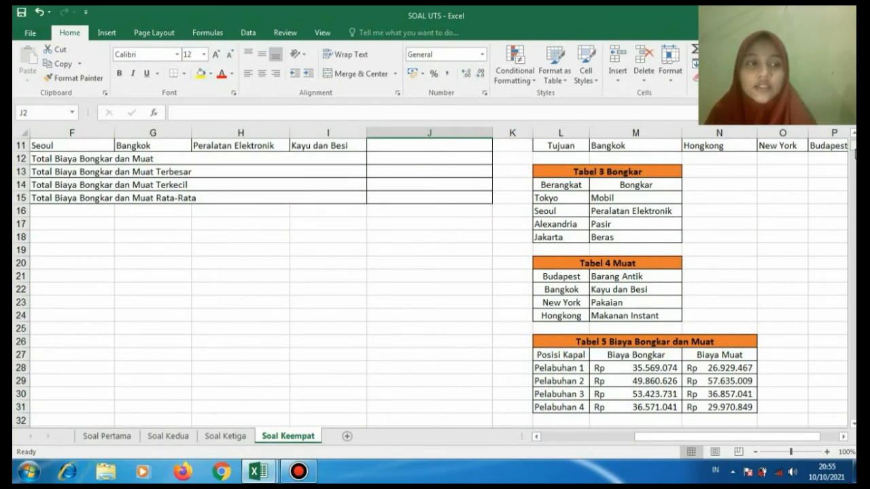
pyautogui.scroll(4, 854, 150)
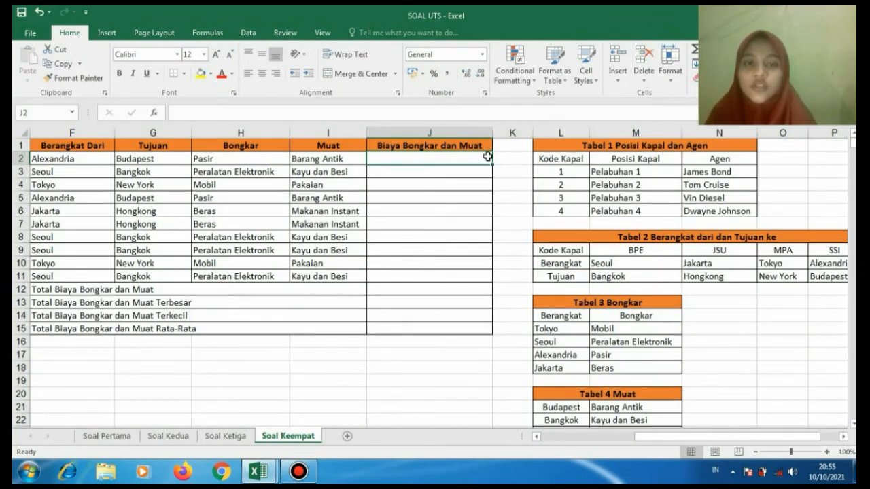
pyautogui.write('=VLOO')
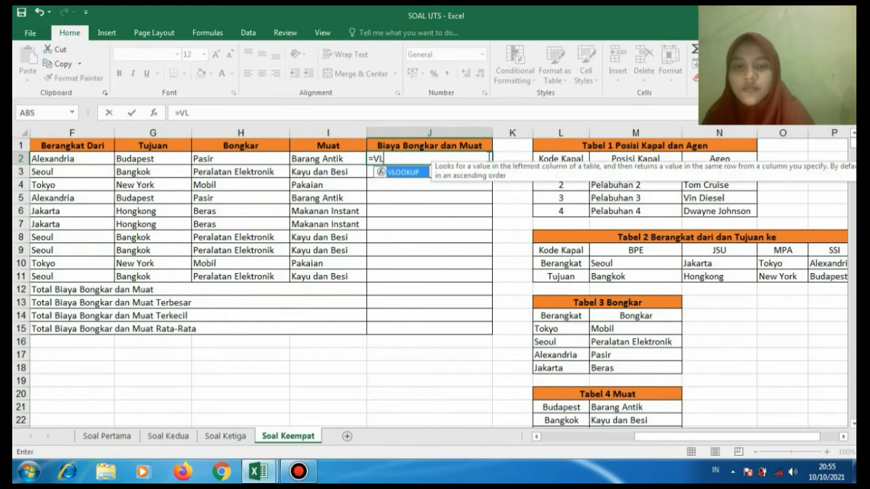
pyautogui.doubleClick(403, 173)
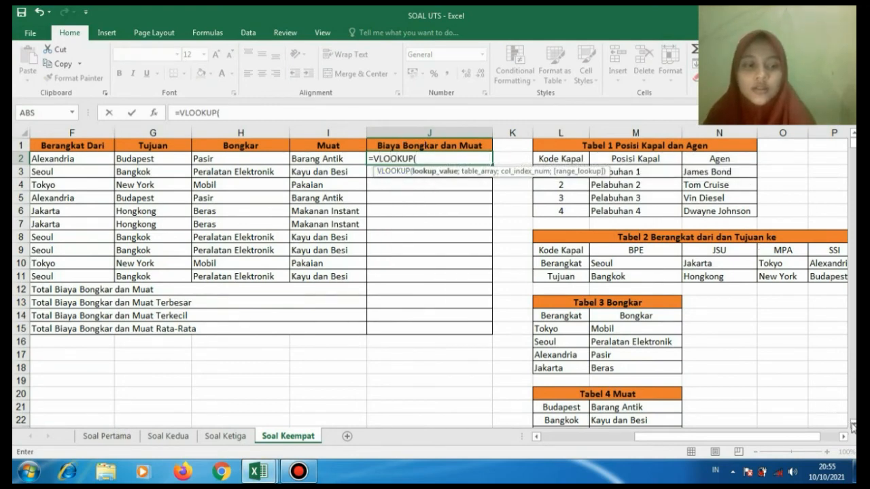
pyautogui.moveTo(853, 427); pyautogui.dragTo(854, 427)
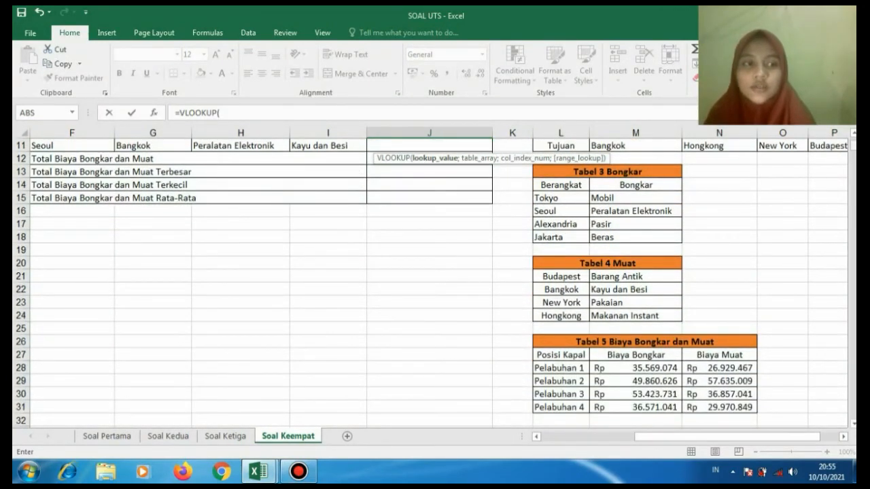
pyautogui.moveTo(853, 149); pyautogui.dragTo(853, 142)
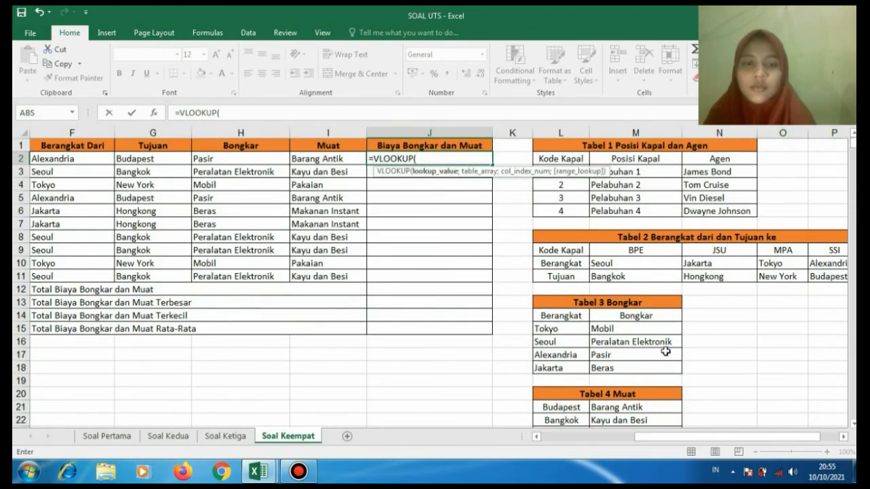
pyautogui.moveTo(713, 438); pyautogui.dragTo(544, 438)
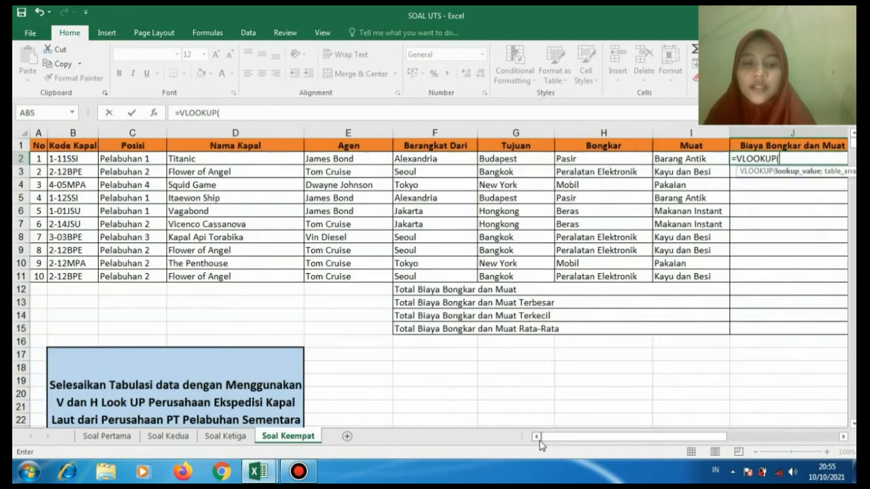
pyautogui.click(126, 158)
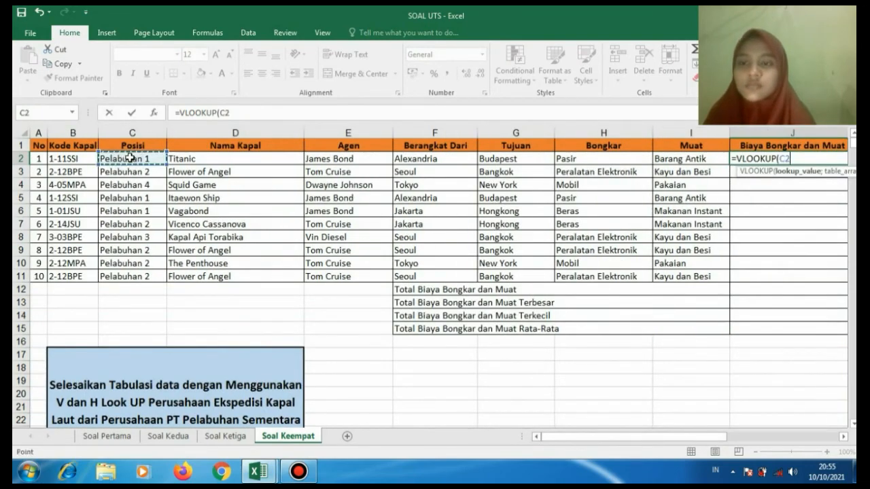
pyautogui.moveTo(724, 437); pyautogui.dragTo(839, 429)
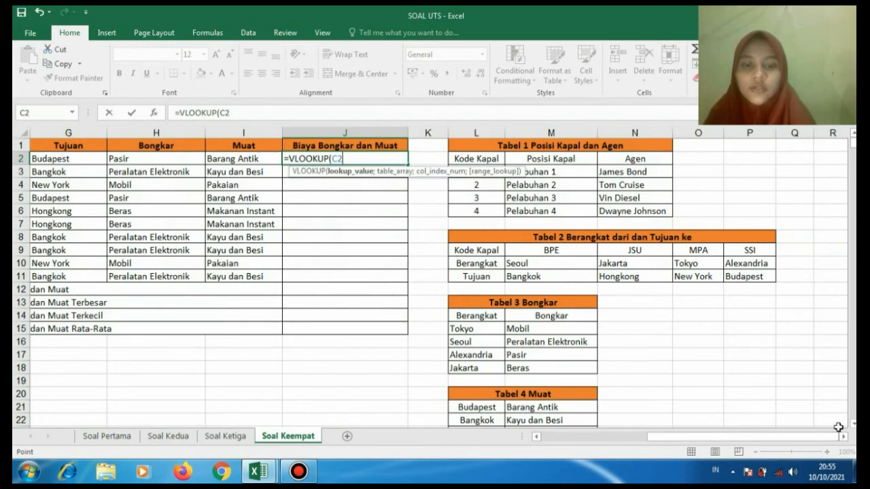
pyautogui.write(';')
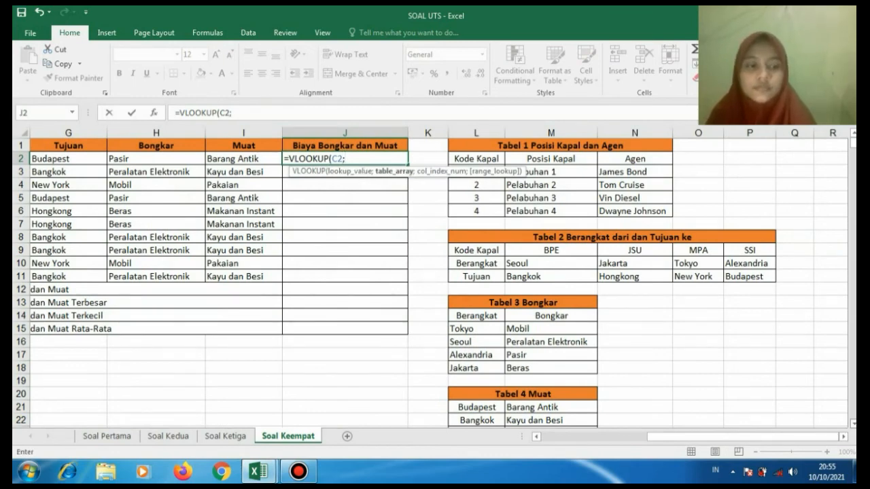
# Complete the first J2 lookup with Tabel 5 as absolute range $L$27:$N$31, column index 2 and range lookup 0, followed by a plus sign.
pyautogui.scroll(-3, 568, 383)
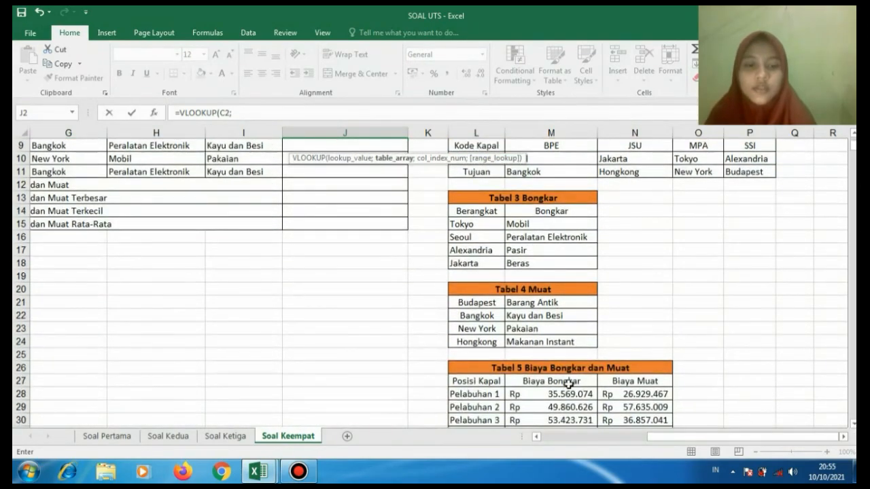
pyautogui.moveTo(484, 385); pyautogui.dragTo(619, 408)
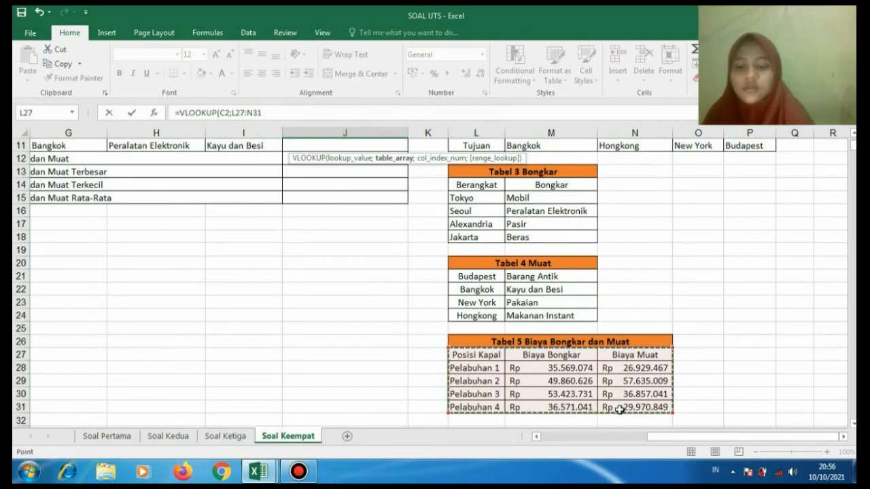
pyautogui.press('F4')
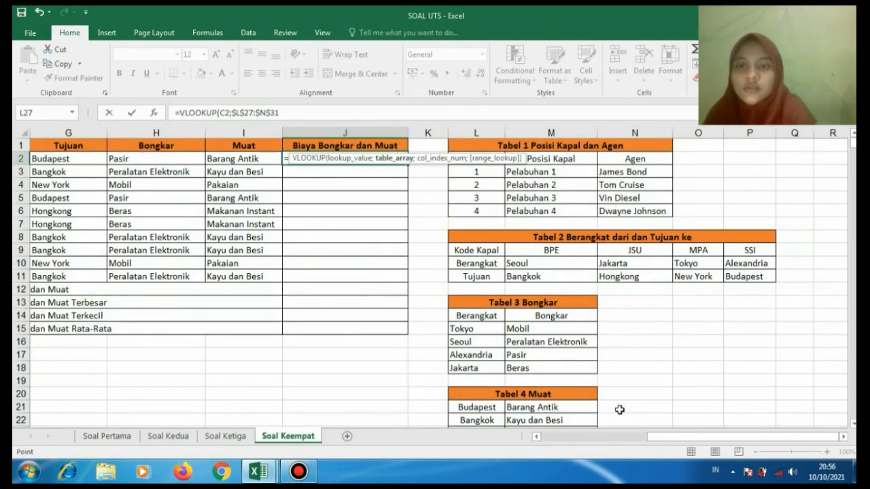
pyautogui.write(';')
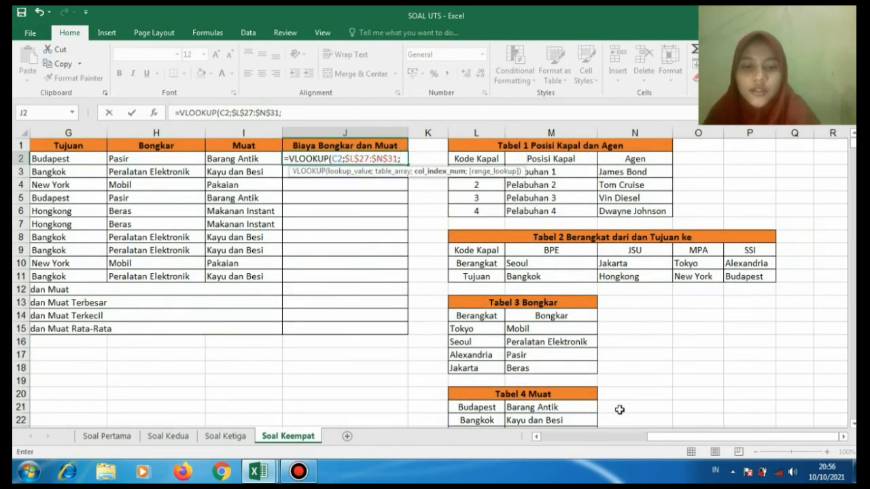
pyautogui.scroll(-1, 430, 282)
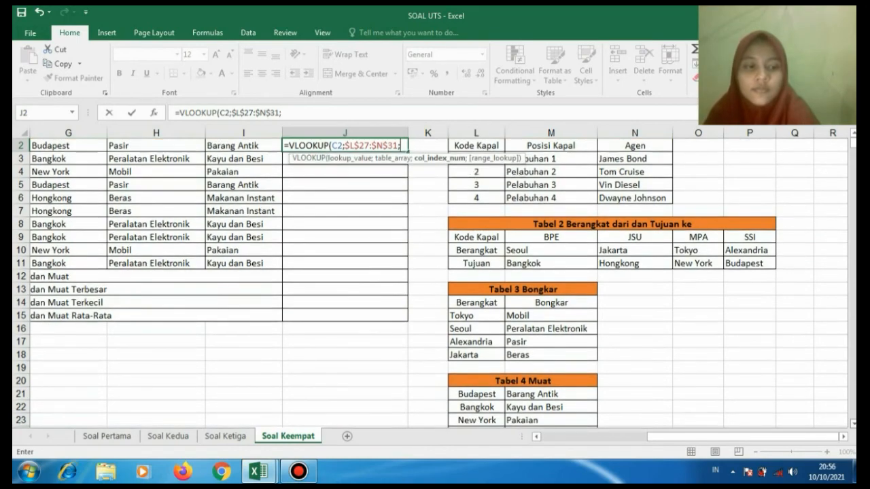
pyautogui.scroll(-4, 430, 283)
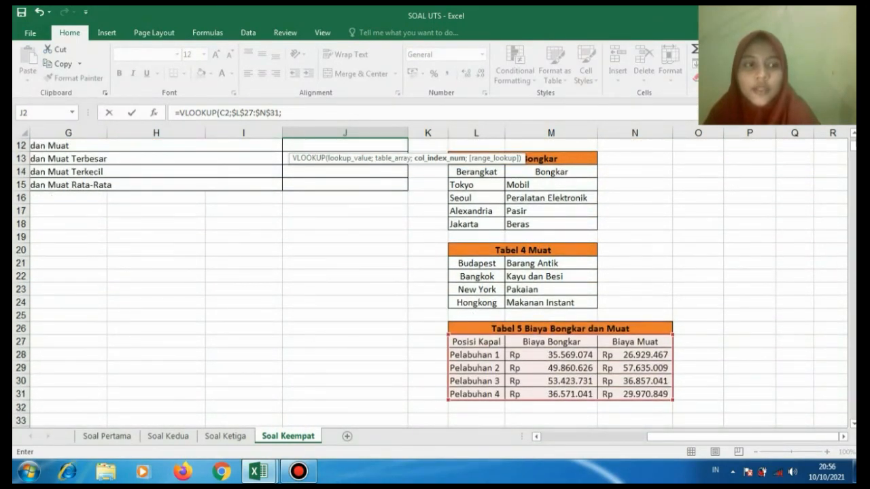
pyautogui.scroll(4, 853, 143)
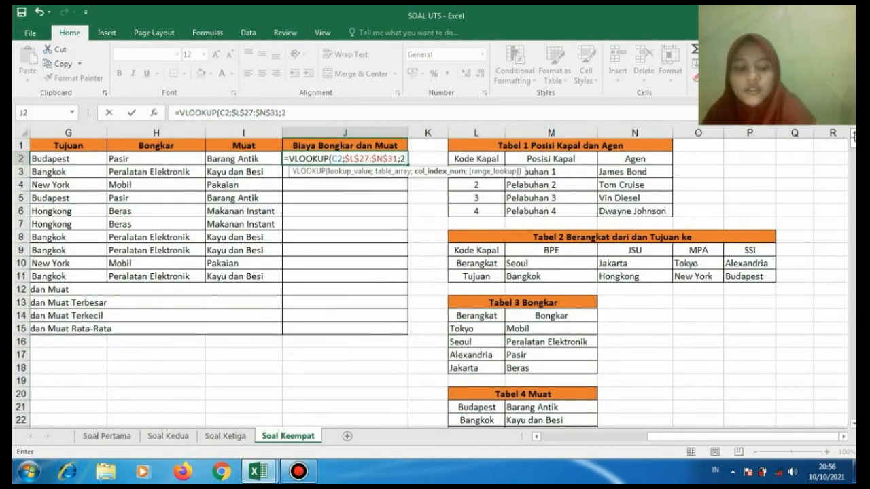
pyautogui.write(';')
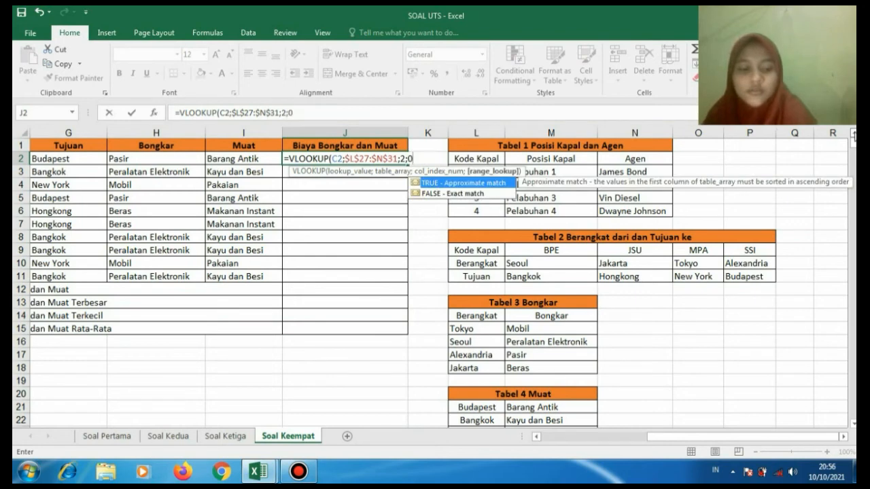
pyautogui.write('0)+')
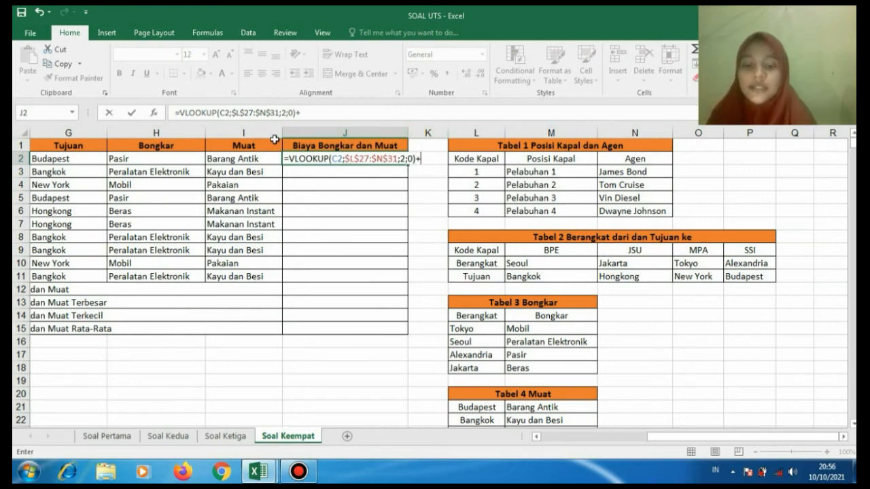
# Add a second VLOOKUP to the J2 formula with C2 as its lookup value.
pyautogui.write('V')
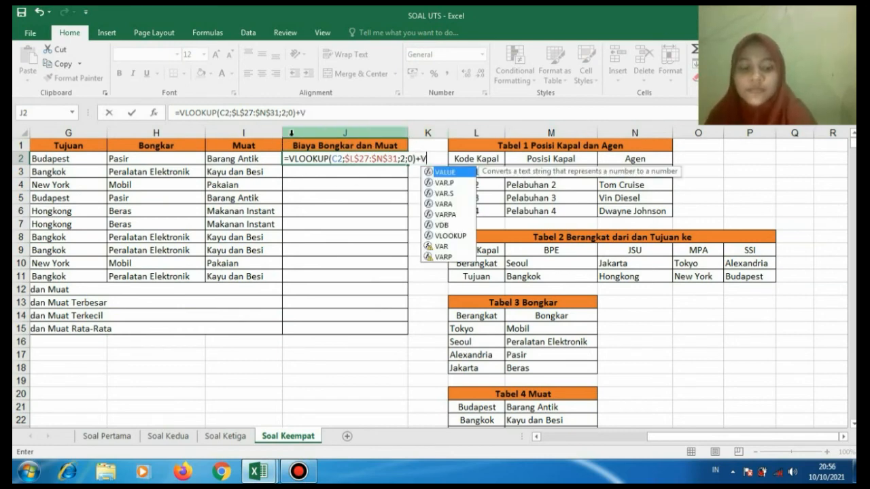
pyautogui.write('LO')
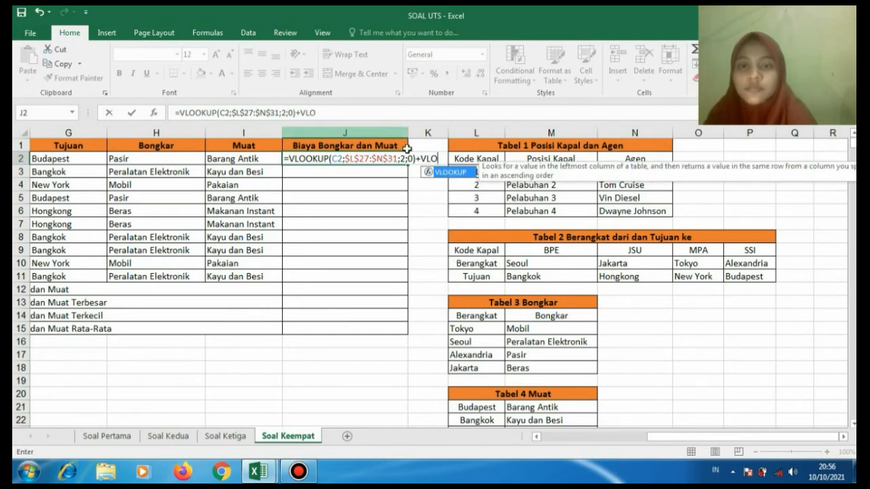
pyautogui.doubleClick(448, 174)
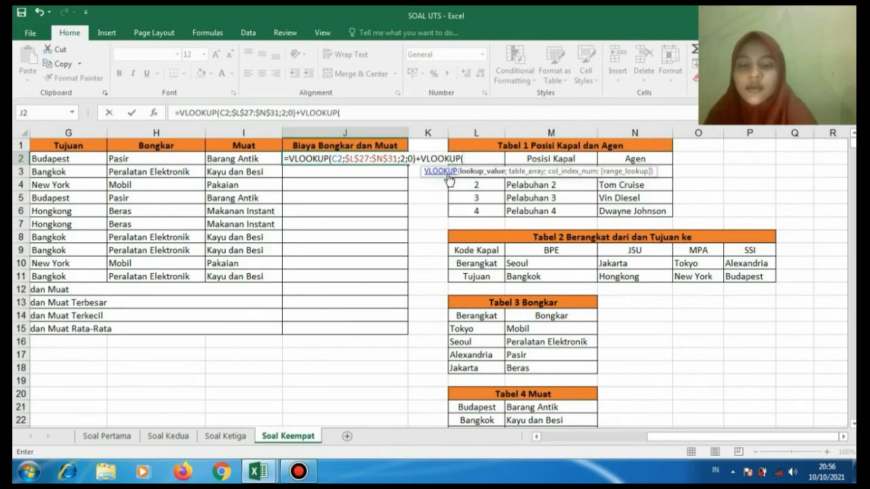
pyautogui.write('C2')
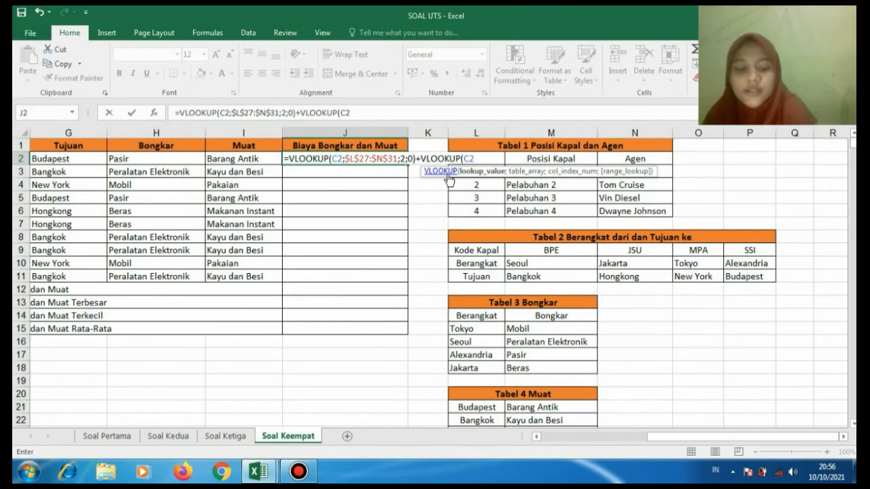
pyautogui.write(';')
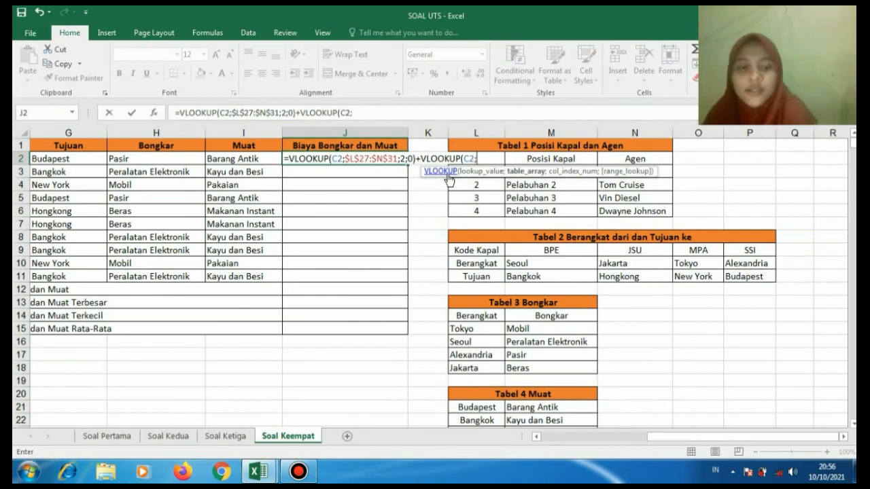
# Complete the second J2 lookup with absolute range $L$27:$N$31, column index 3 and range lookup 0, and enter the formula.
pyautogui.click(854, 426)
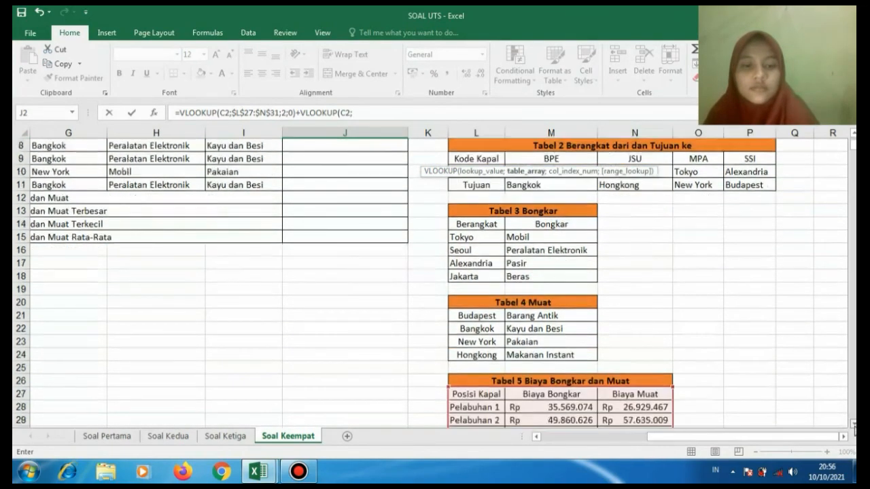
pyautogui.moveTo(476, 342); pyautogui.dragTo(628, 390)
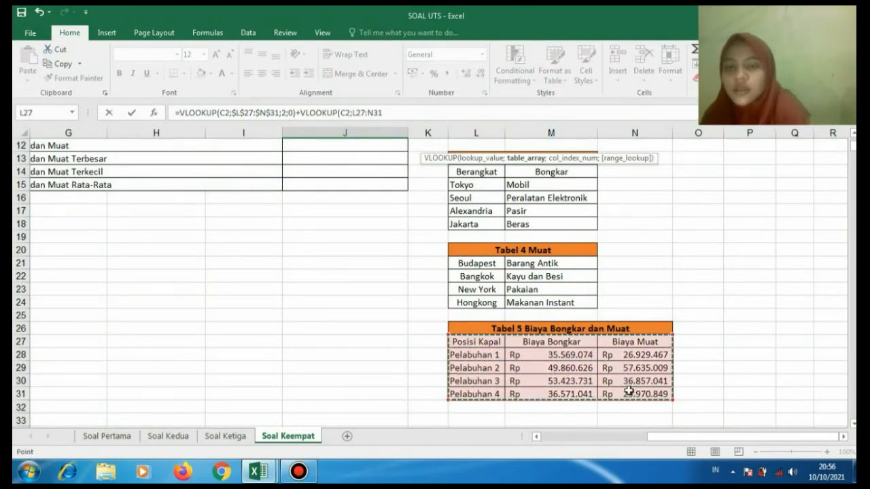
pyautogui.press('F4')
pyautogui.write(';')
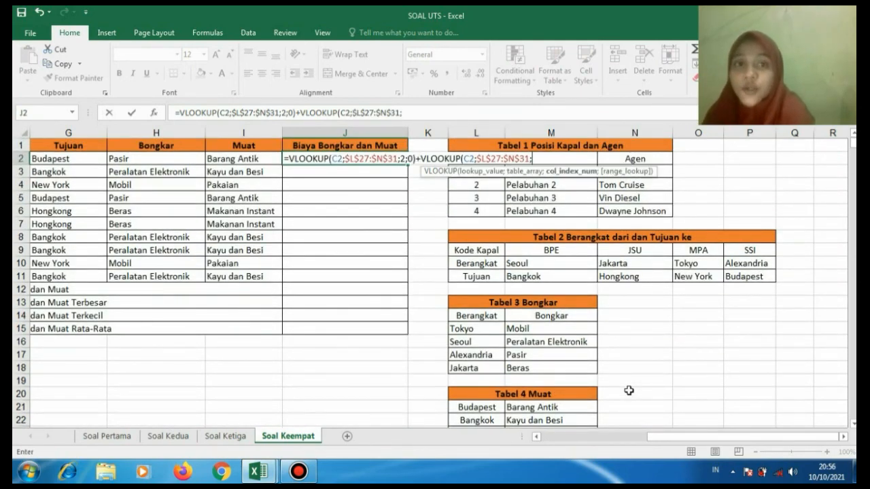
pyautogui.write('3;')
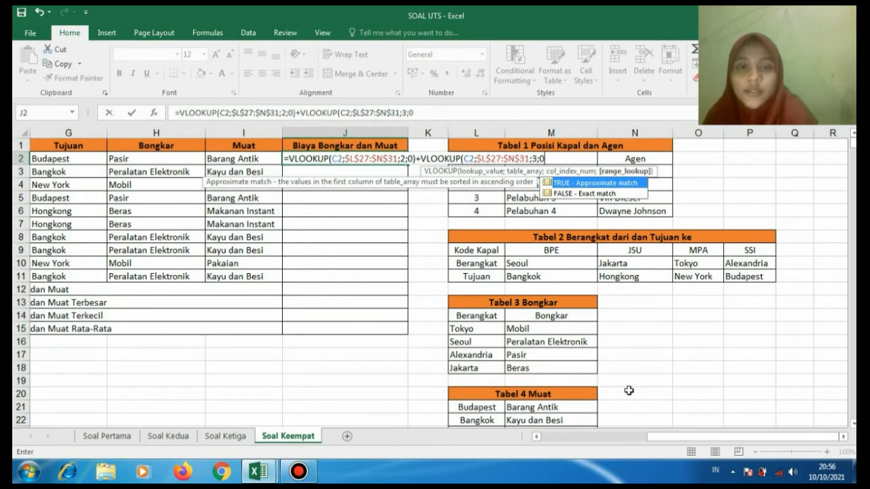
pyautogui.write('0)')
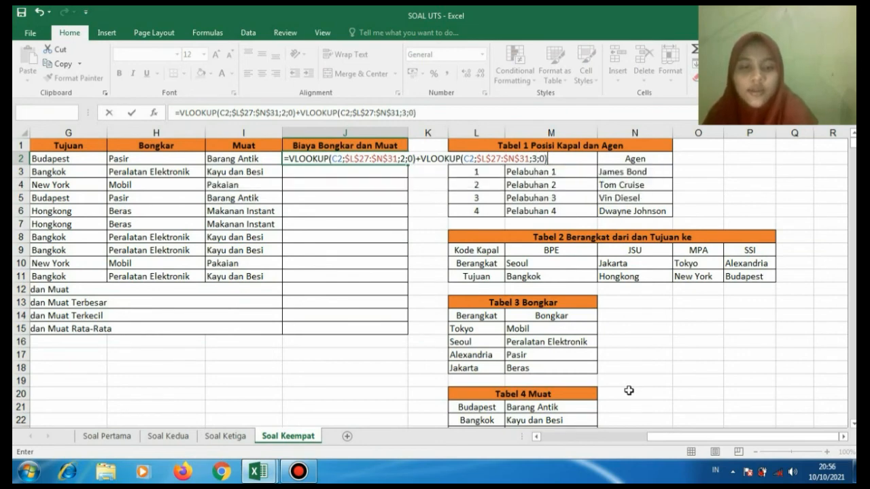
pyautogui.press('Return')
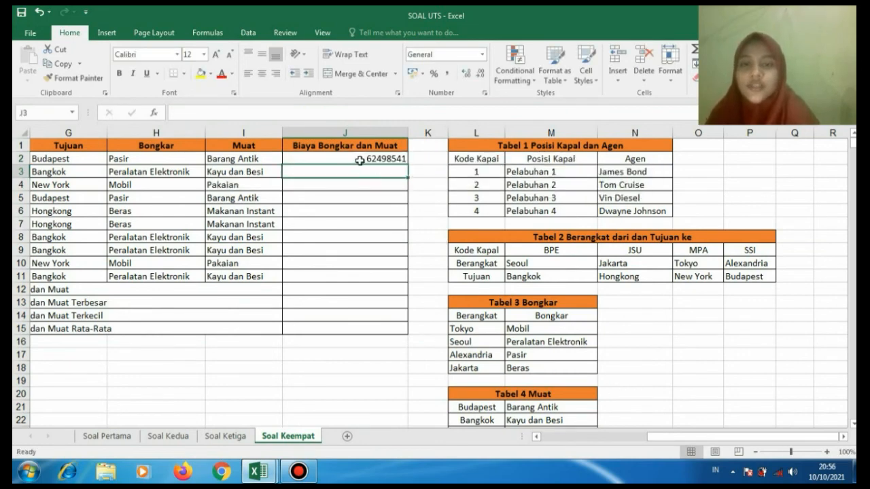
# Fill the Biaya Bongkar dan Muat formula from J2 down to J11 and format column J as Accounting in Rp without decimals.
pyautogui.click(360, 158)
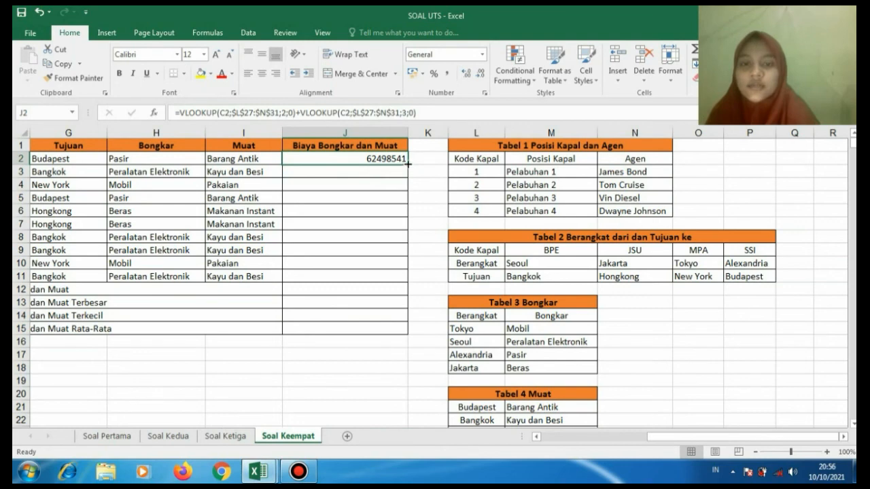
pyautogui.moveTo(408, 164); pyautogui.dragTo(407, 278)
pyautogui.click(346, 132)
pyautogui.click(483, 55)
pyautogui.click(449, 150)
pyautogui.click(215, 304)
# Calculate Total Biaya Bongkar dan Muat in J12 with SUM over J2:J11.
pyautogui.click(351, 289)
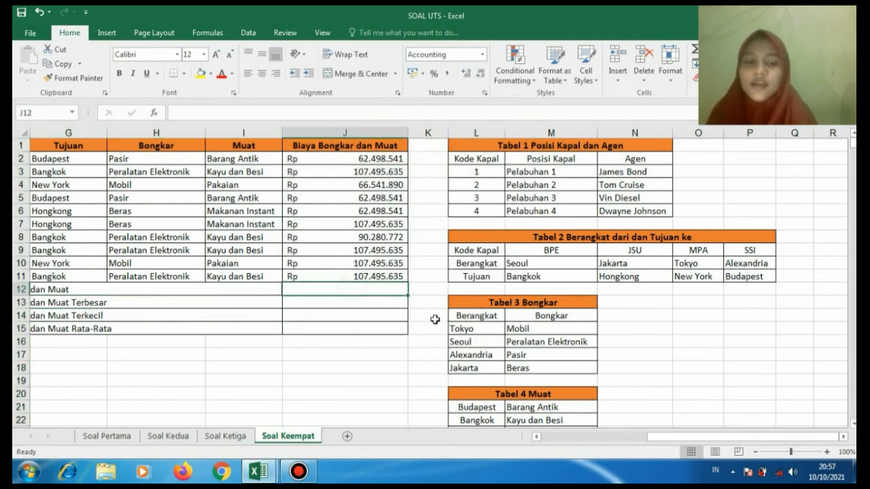
pyautogui.moveTo(663, 443); pyautogui.dragTo(632, 443)
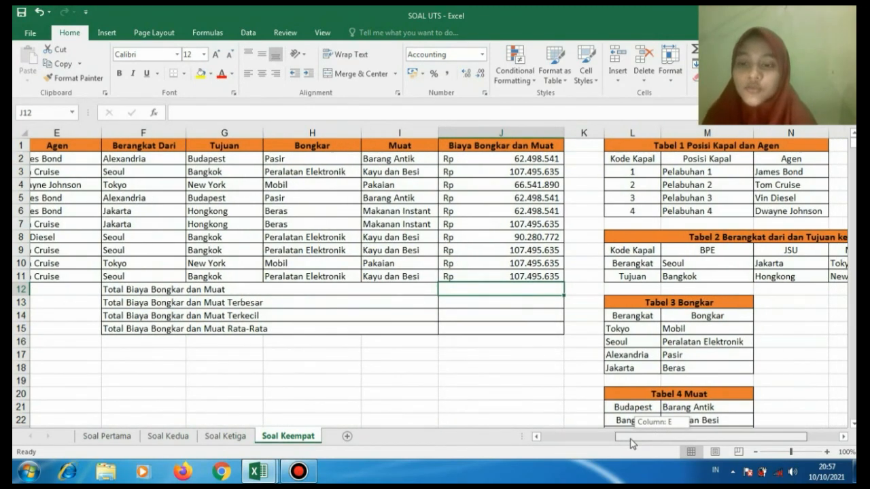
pyautogui.moveTo(632, 443); pyautogui.dragTo(627, 443)
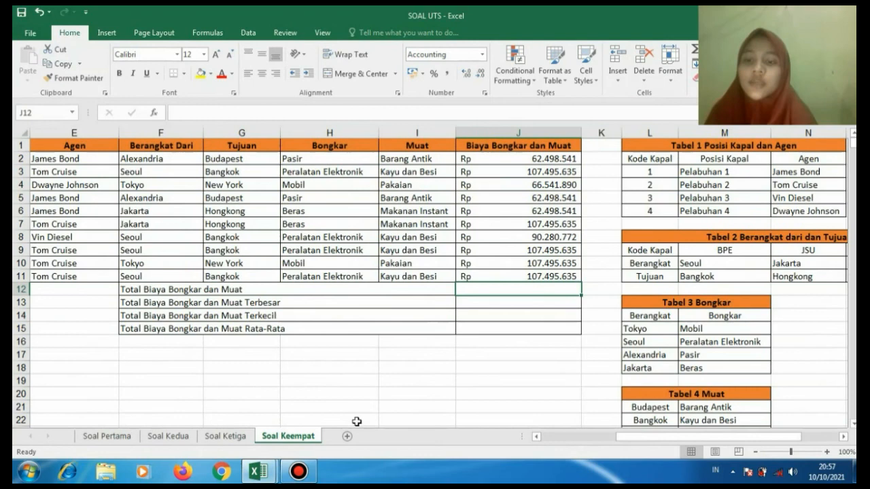
pyautogui.click(360, 307)
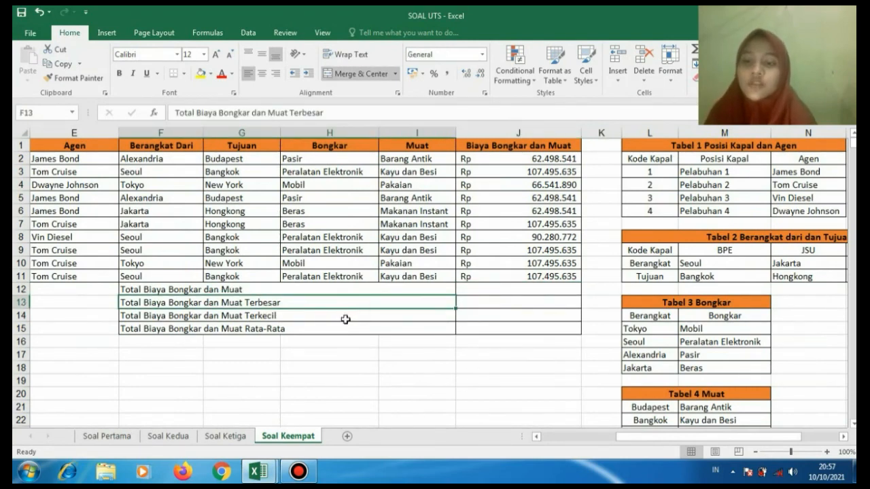
pyautogui.click(346, 320)
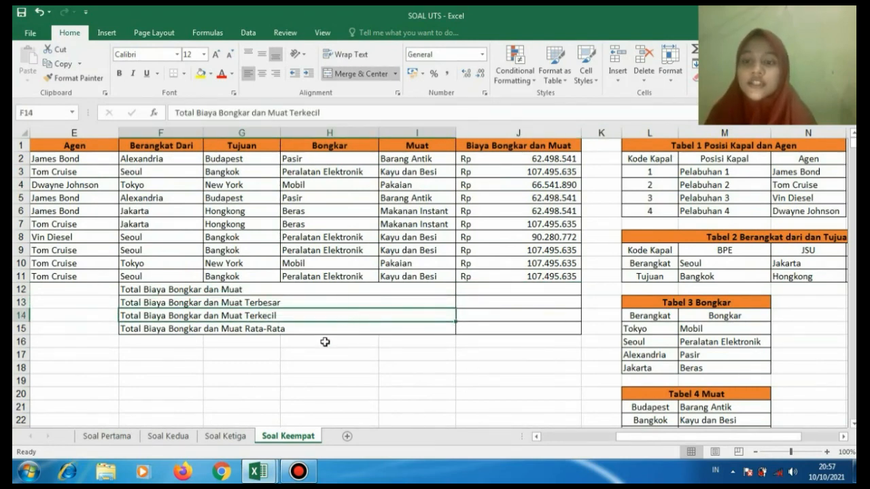
pyautogui.click(327, 334)
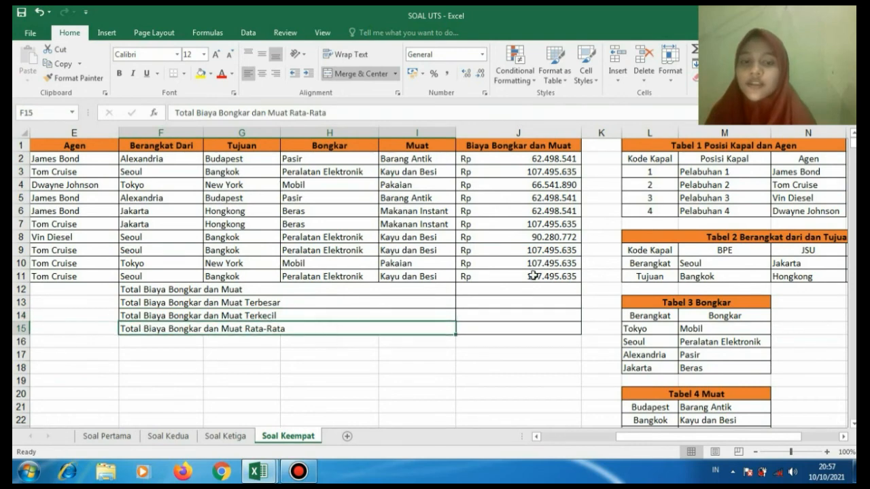
pyautogui.click(512, 292)
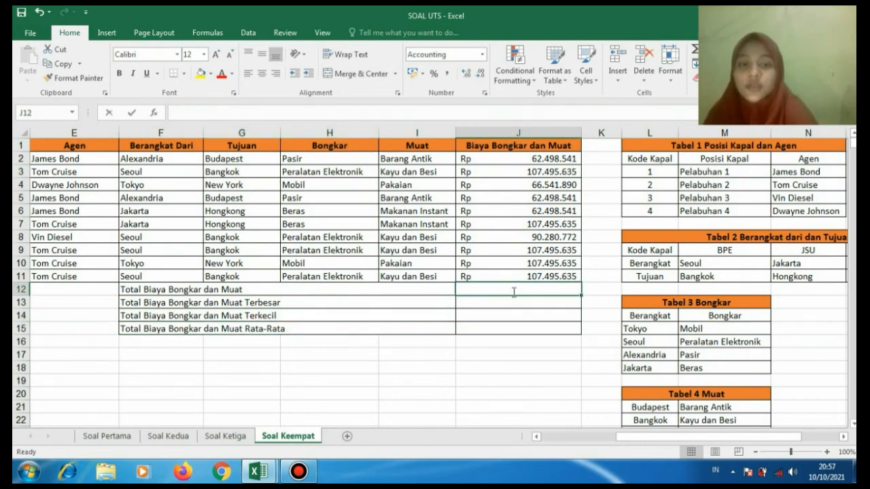
pyautogui.write('=SUM')
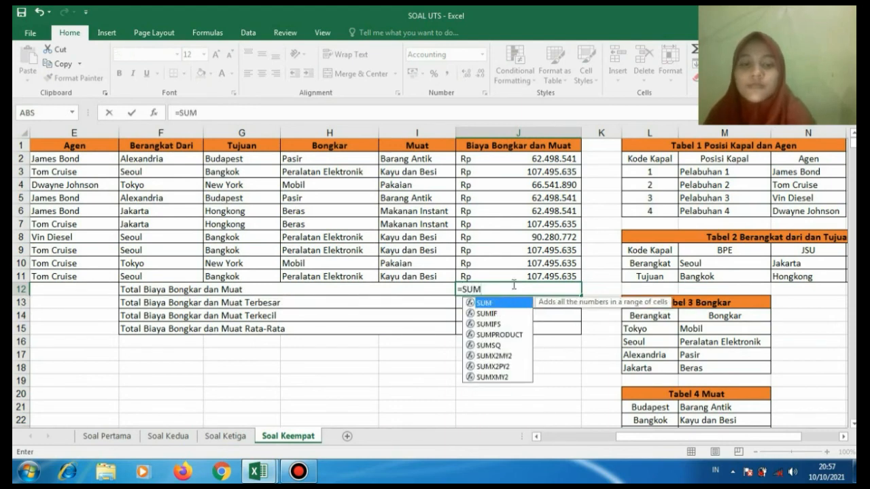
pyautogui.doubleClick(507, 303)
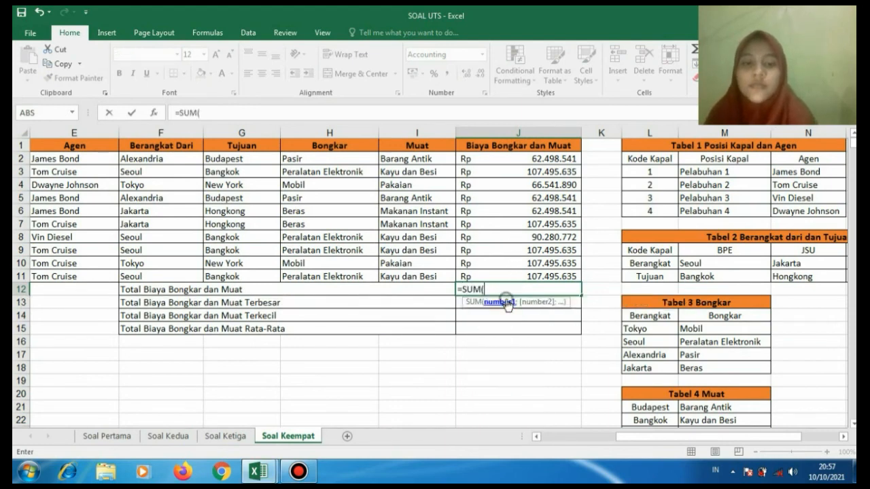
pyautogui.moveTo(505, 158); pyautogui.dragTo(513, 272)
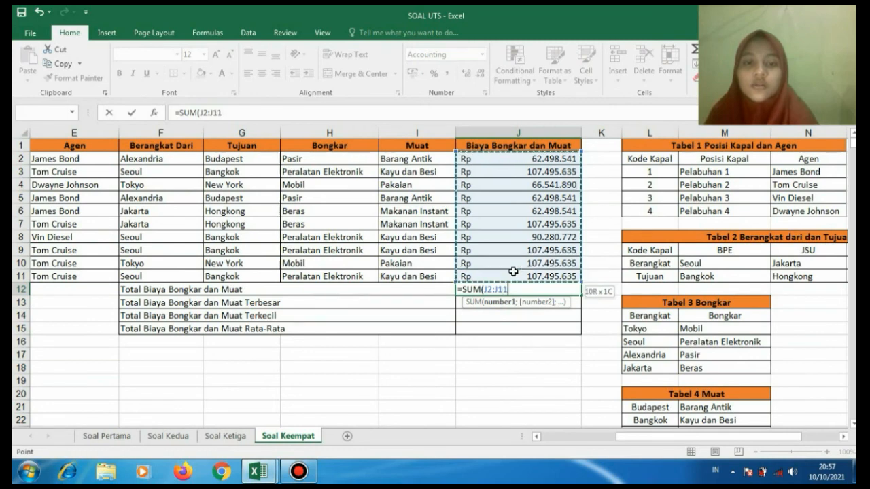
pyautogui.write(')')
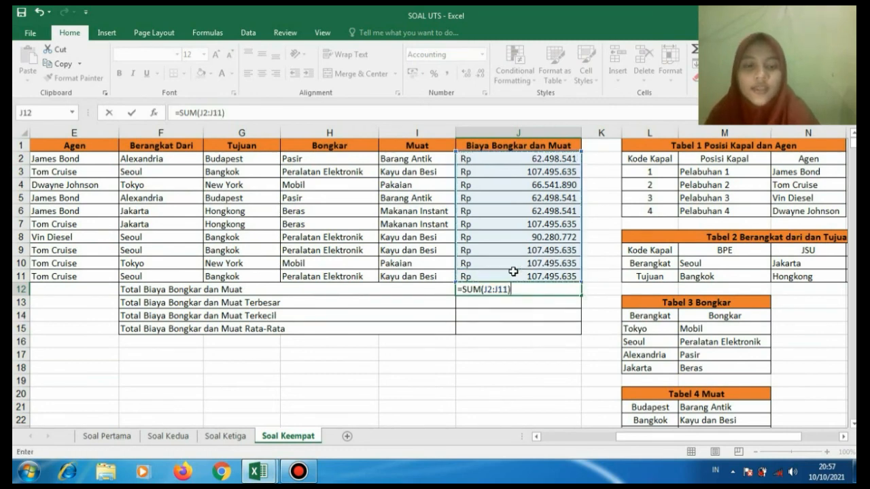
pyautogui.press('Return')
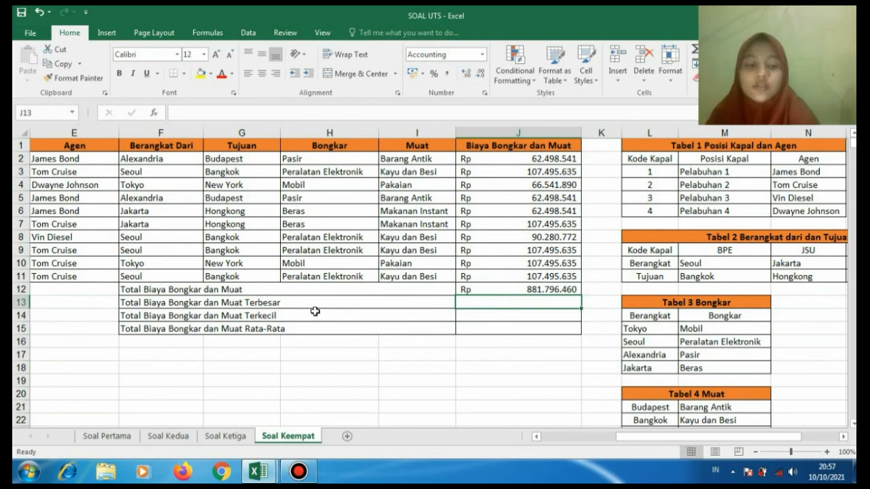
# Calculate Total Biaya Bongkar dan Muat Terbesar in J13 with MAX over J2:J11.
pyautogui.write('=MAX')
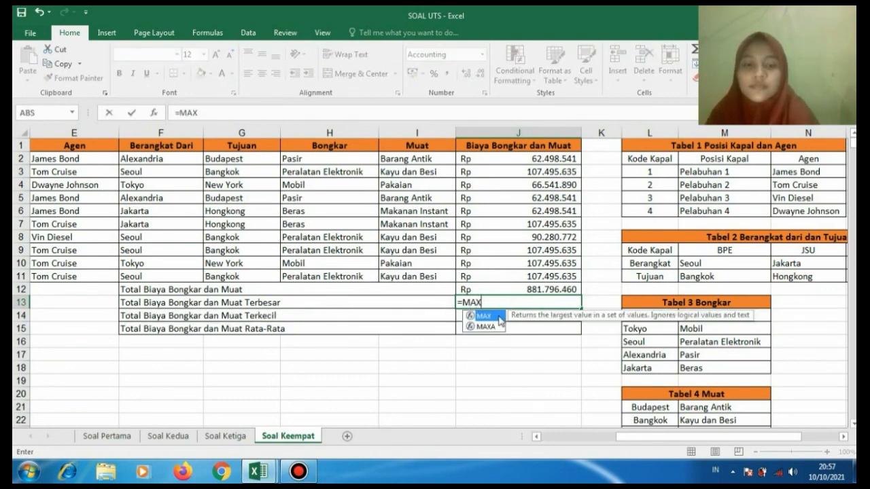
pyautogui.doubleClick(501, 318)
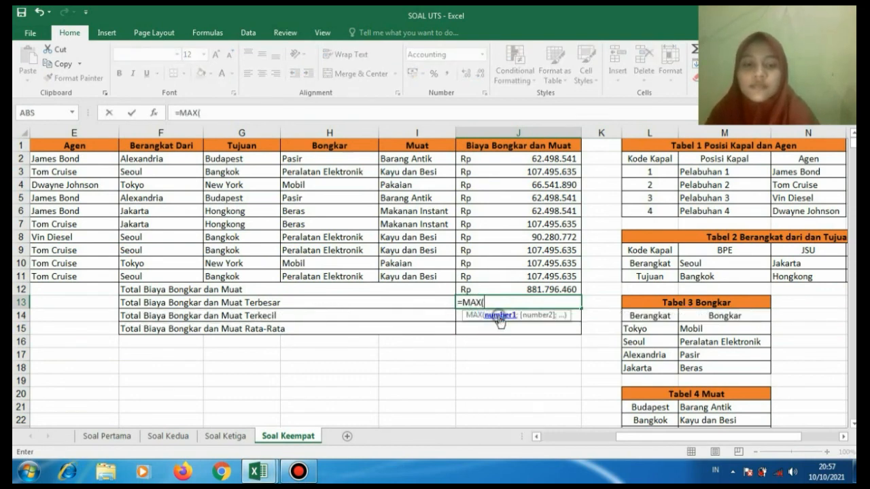
pyautogui.click(513, 158)
pyautogui.moveTo(513, 180); pyautogui.dragTo(517, 276)
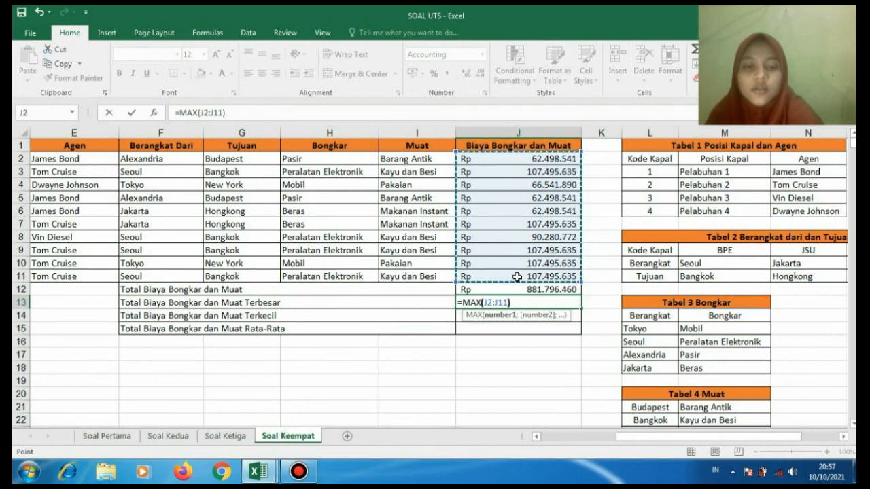
pyautogui.write(')')
pyautogui.press('Return')
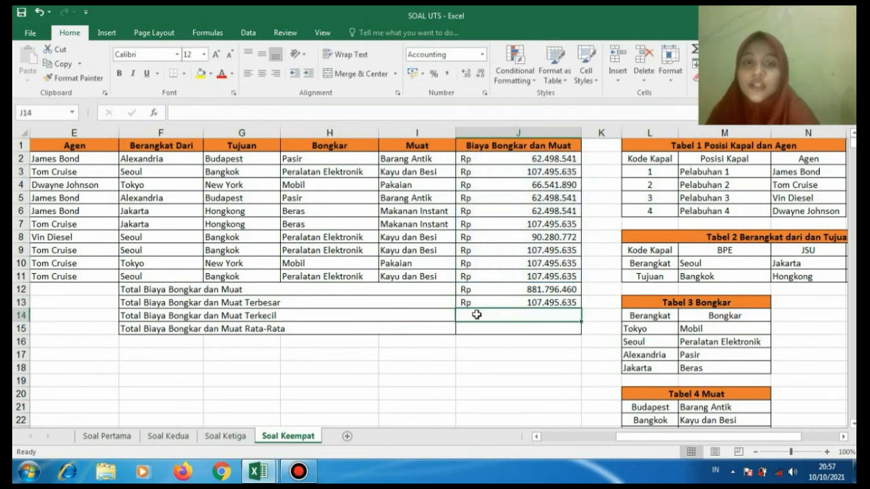
# Calculate Total Biaya Bongkar dan Muat Terkecil in J14 with MIN over J2:J11.
pyautogui.write('=MIN')
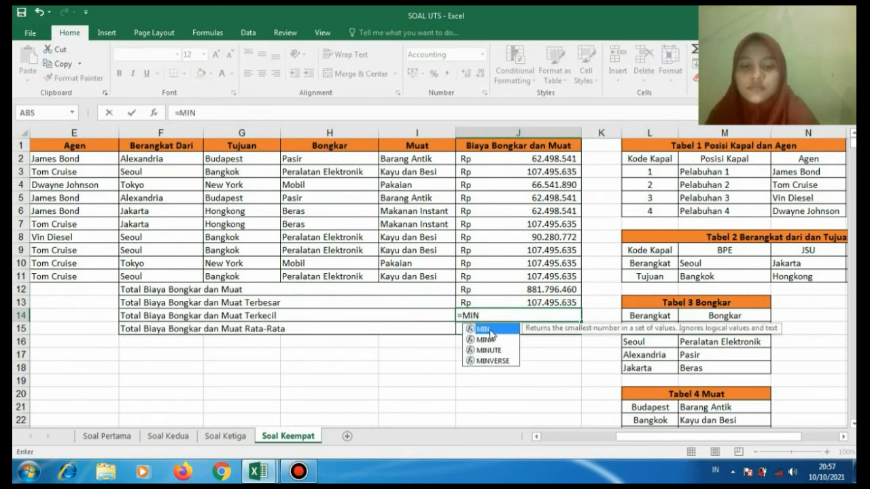
pyautogui.doubleClick(491, 330)
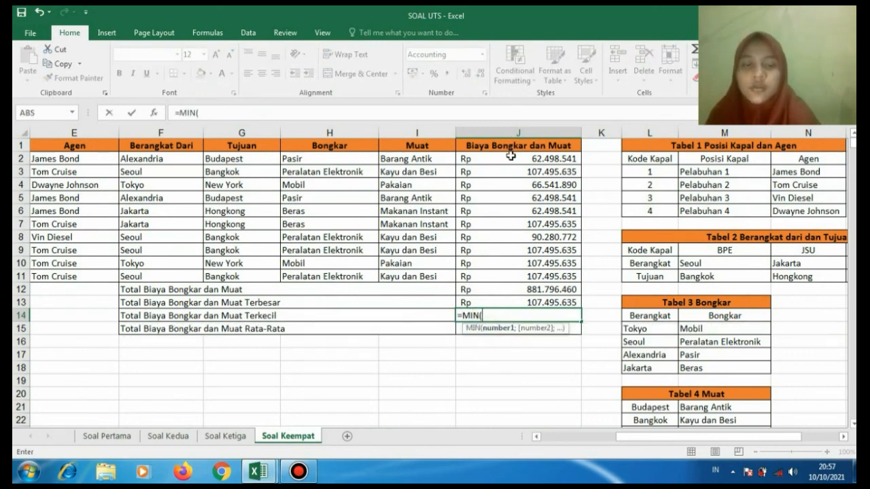
pyautogui.moveTo(511, 157); pyautogui.dragTo(542, 274)
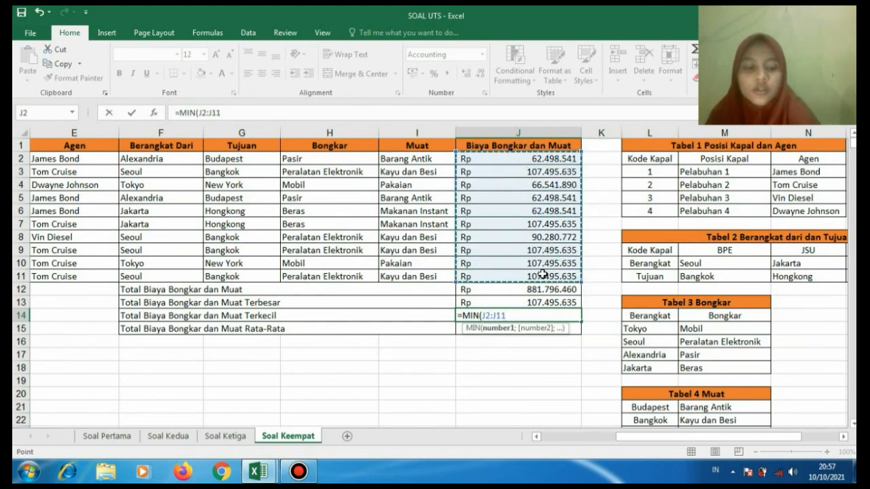
pyautogui.write(')')
pyautogui.press('Return')
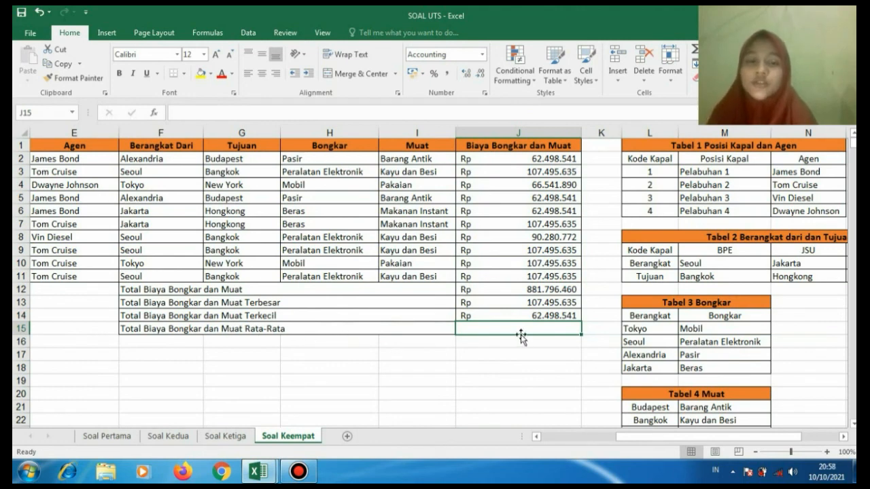
# Calculate Total Biaya Bongkar dan Muat Rata-Rata in J15 with AVERAGE over J2:J11.
pyautogui.write('=')
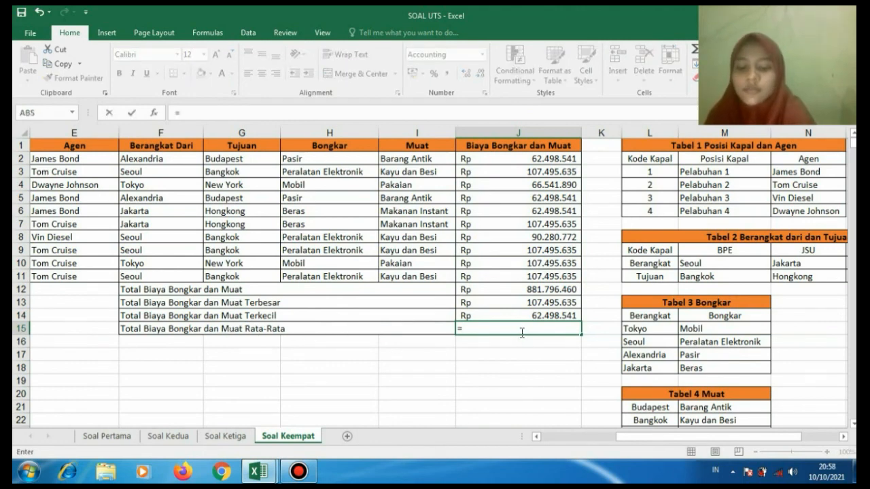
pyautogui.write('AV')
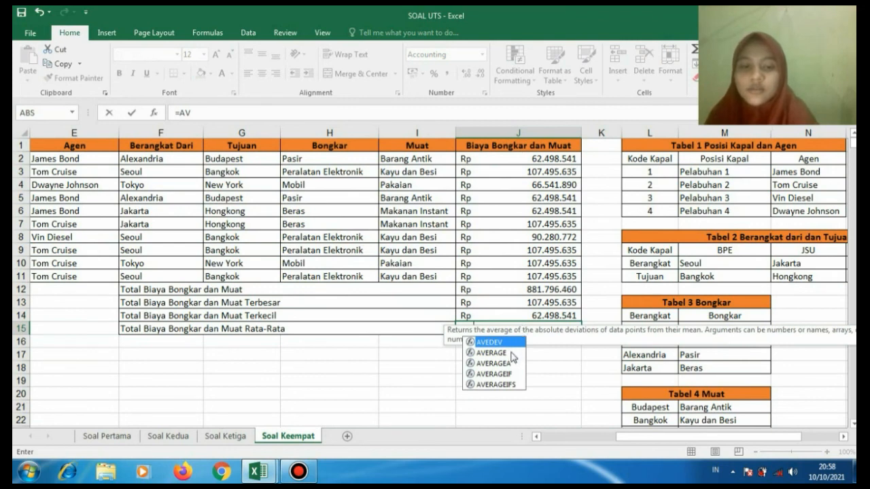
pyautogui.doubleClick(512, 353)
pyautogui.moveTo(520, 159); pyautogui.dragTo(523, 272)
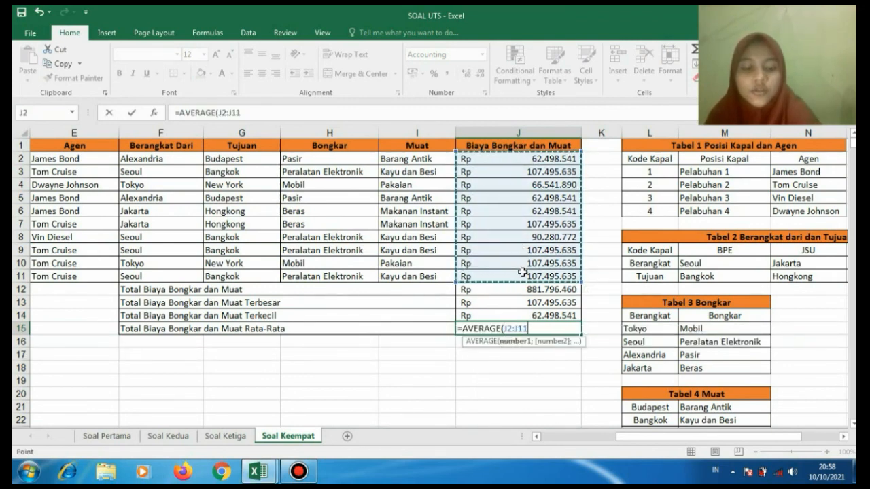
pyautogui.press('Return')
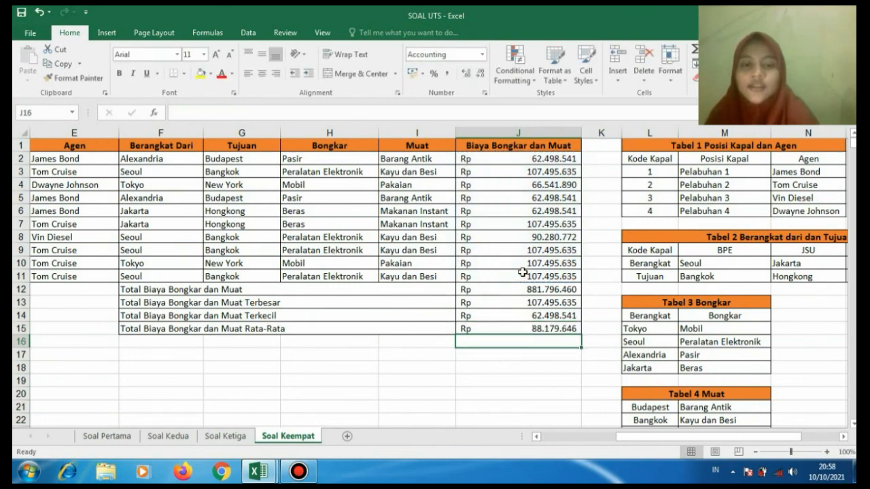